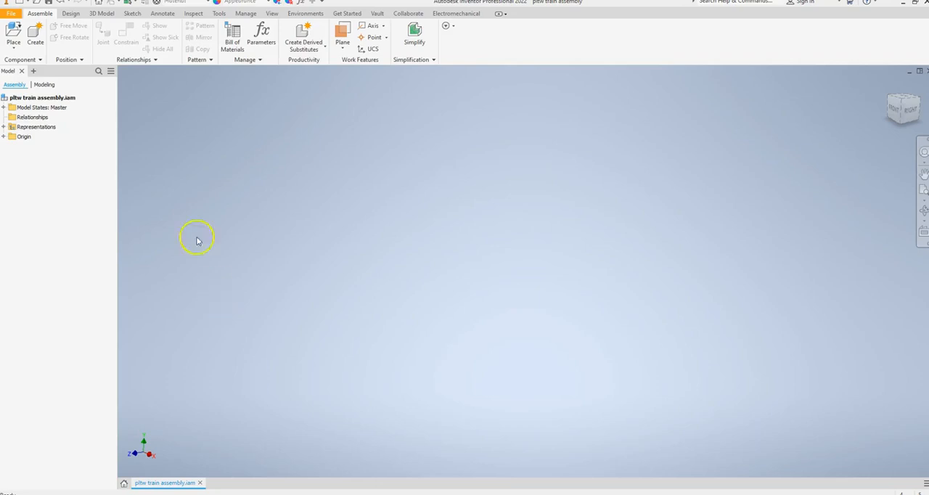
Place one instance of the body component from the train tutorial folder in the assembly
click(13, 33)
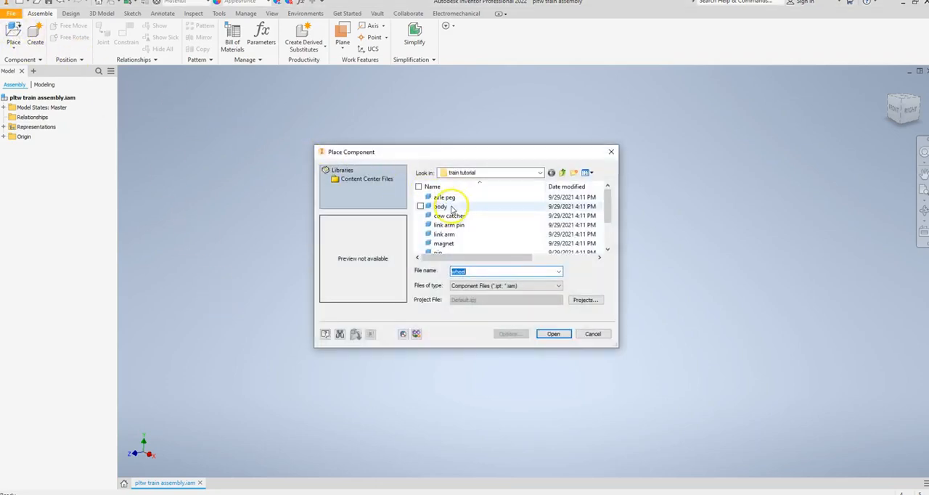
click(441, 206)
click(552, 333)
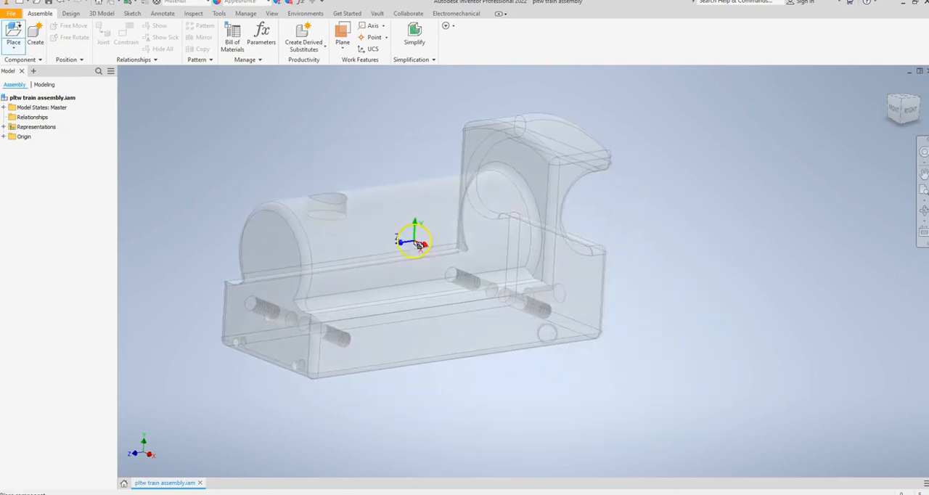
click(349, 215)
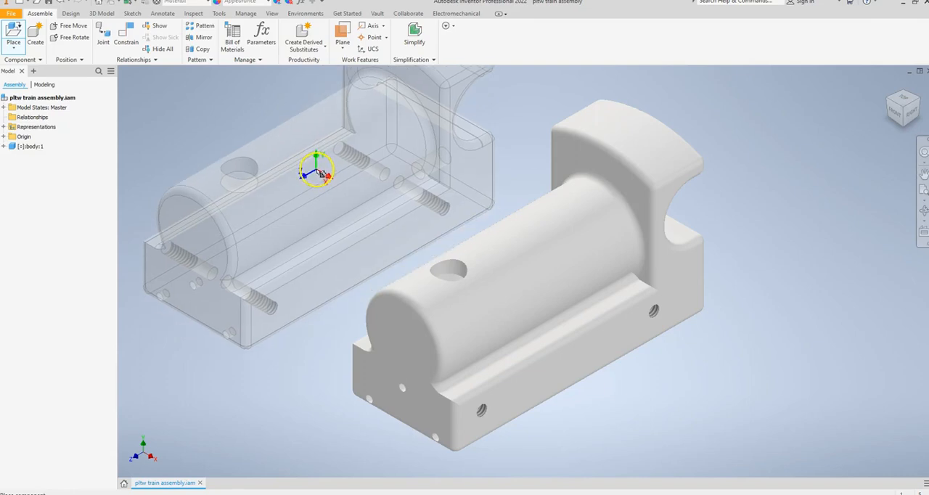
right_click(320, 177)
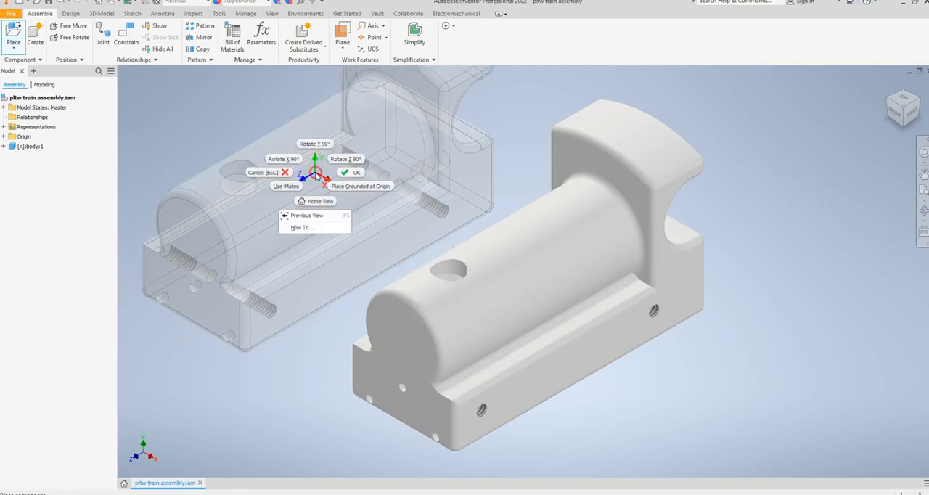
click(348, 175)
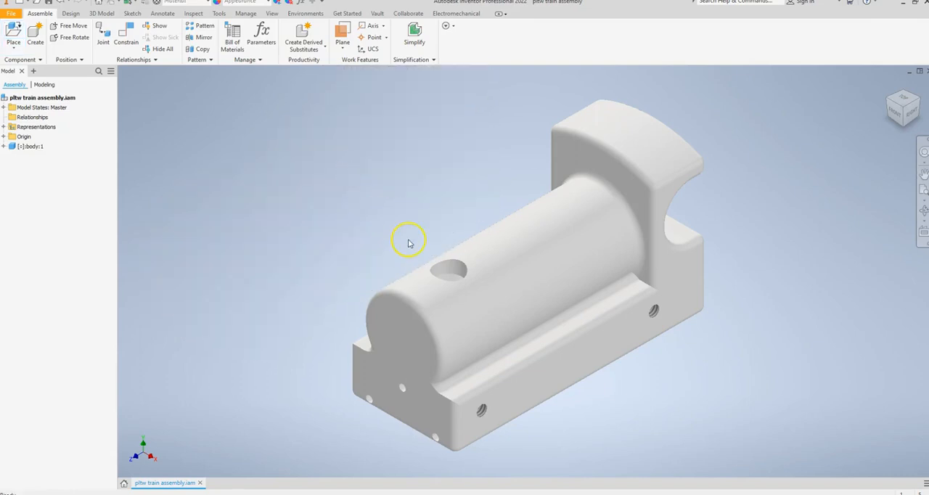
Reposition the train body in the workspace and make it grounded
scroll(407, 243, down, 2)
drag(474, 263, 416, 224)
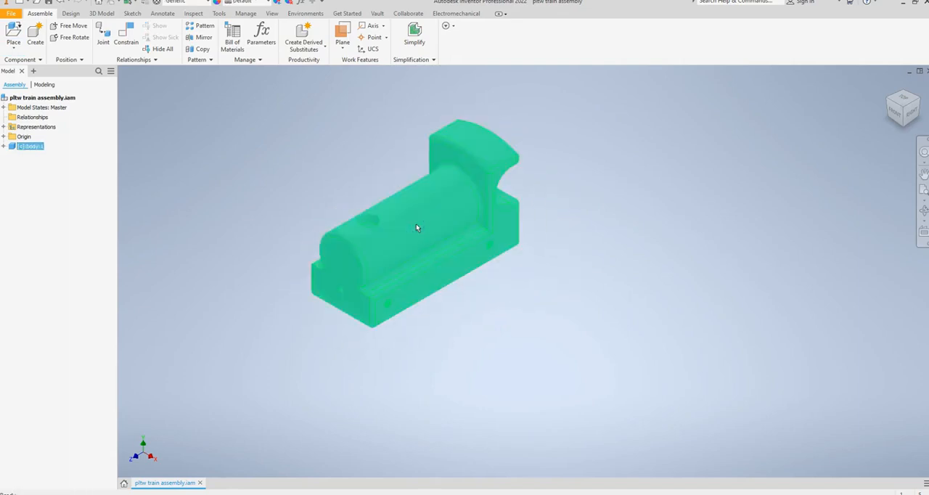
right_click(417, 226)
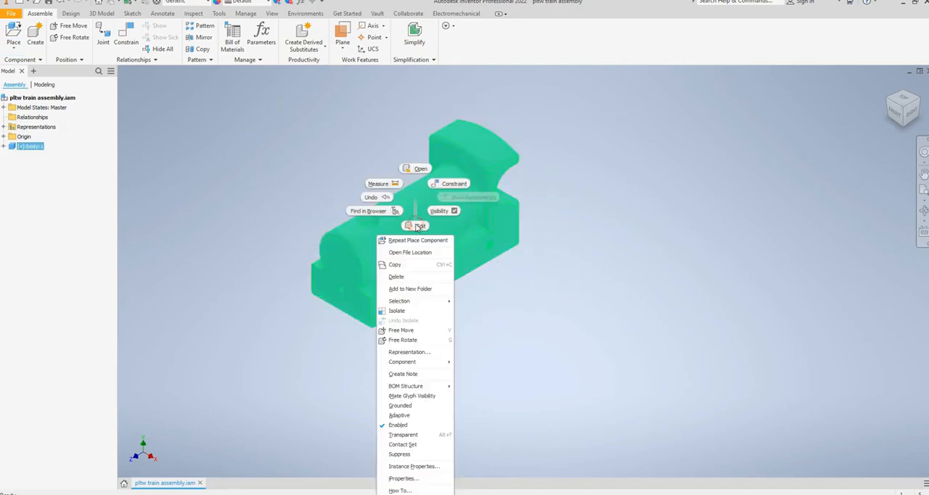
click(400, 406)
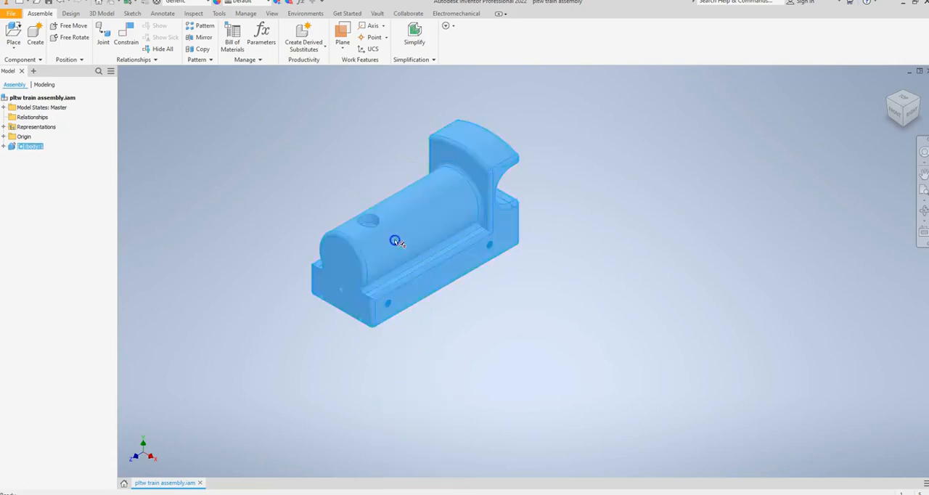
right_click(295, 176)
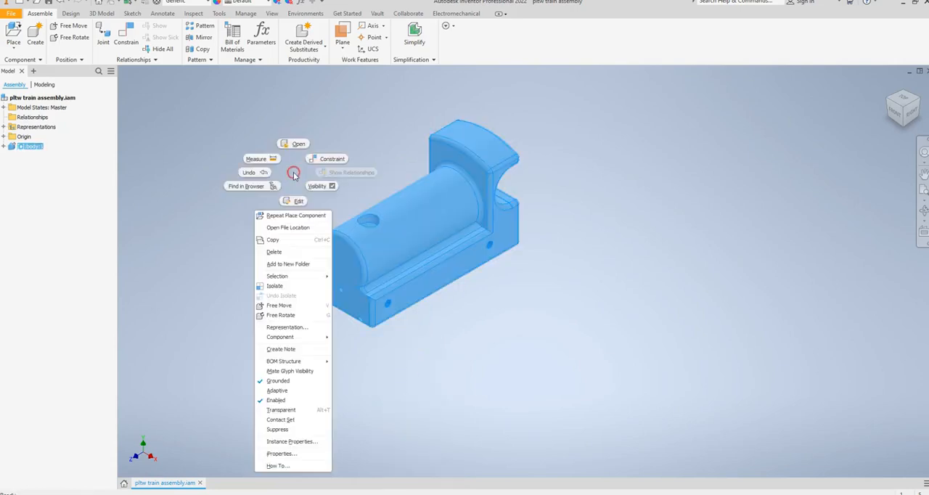
click(268, 166)
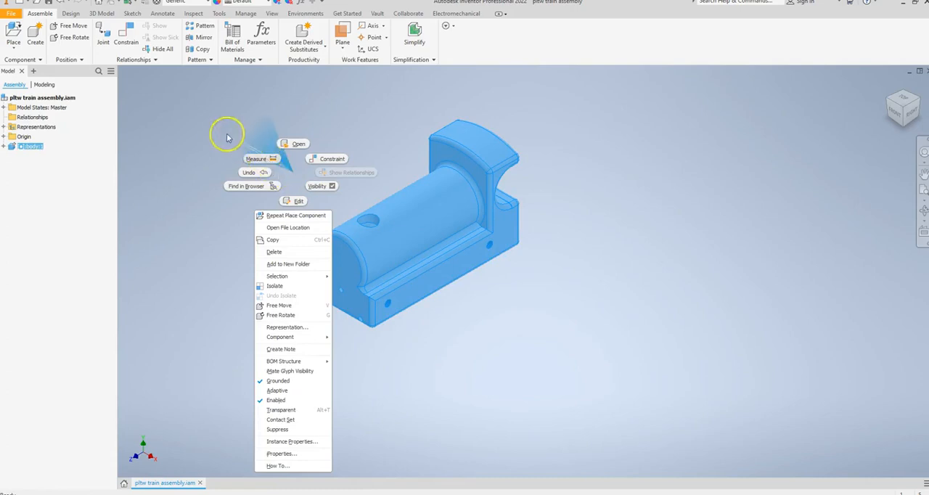
click(140, 100)
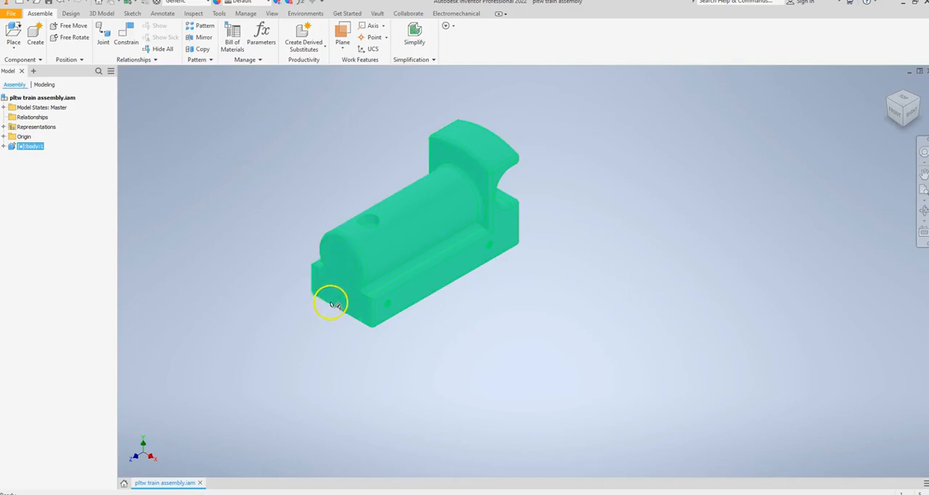
Place one cow catcher component in front of the train body
click(13, 33)
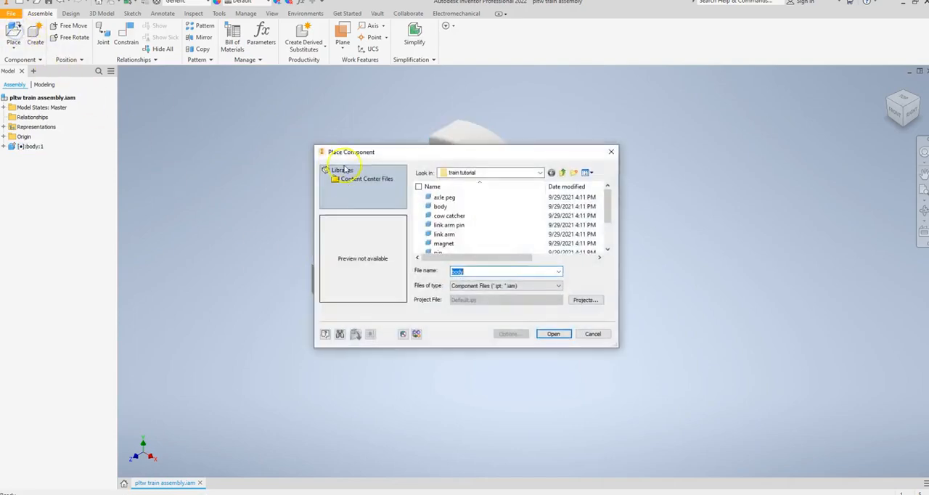
double_click(447, 216)
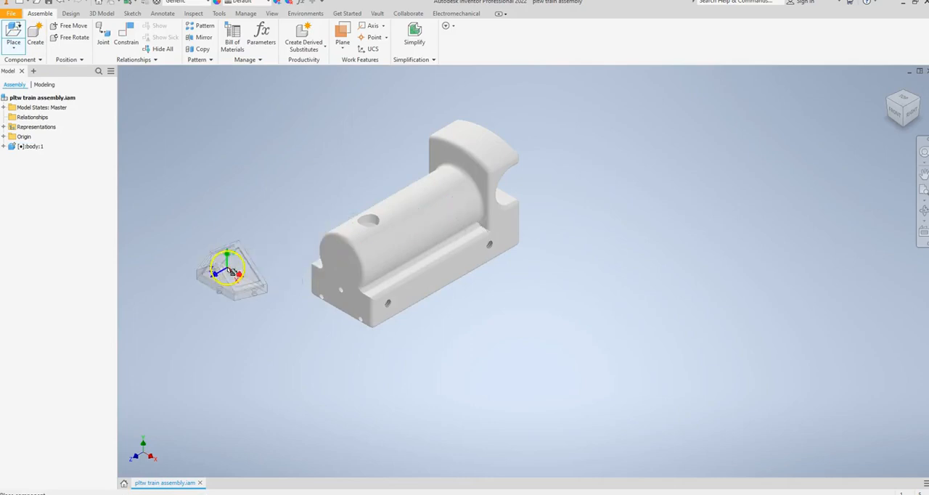
click(245, 281)
right_click(183, 142)
click(213, 142)
Free-rotate the cow catcher so that its pegs face the front of the train body
click(67, 37)
click(272, 260)
drag(249, 272, 368, 295)
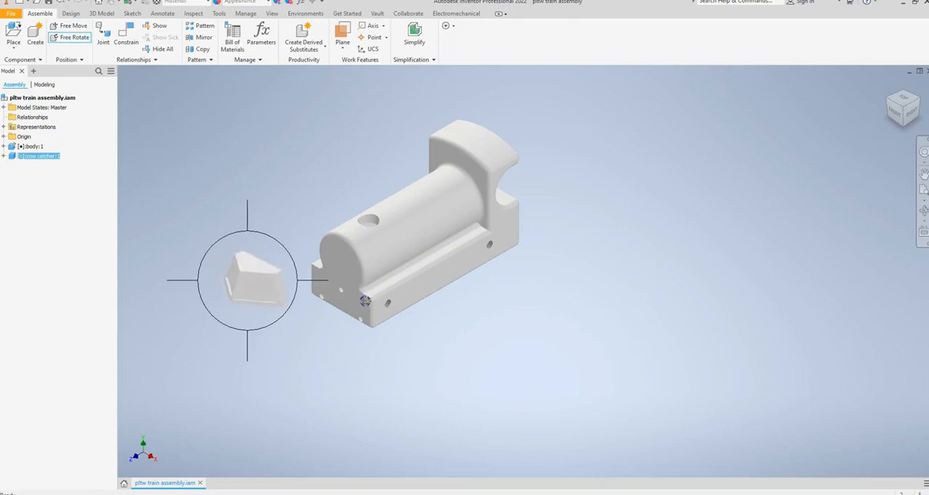
right_click(240, 228)
click(292, 186)
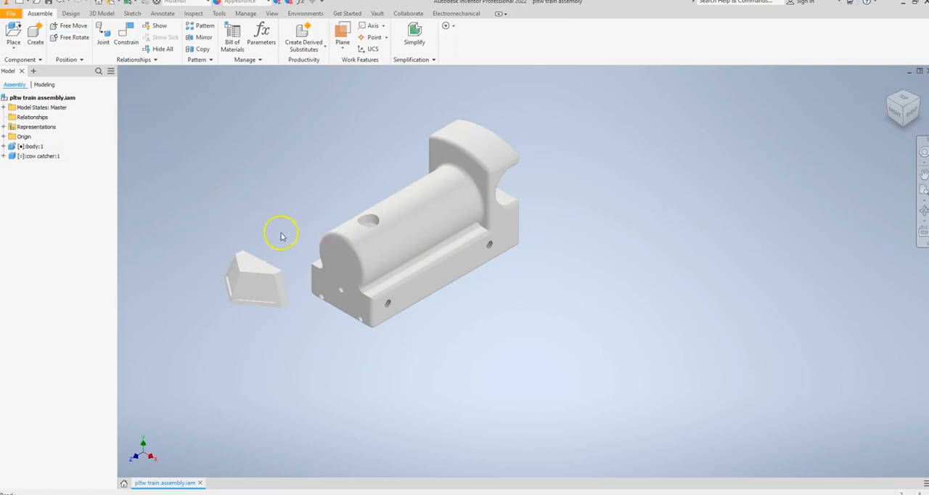
Apply an Insert constraint between the middle hole on the body's front face and the matching peg on the cow catcher's back
scroll(334, 298, up, 5)
middle_drag(254, 305, 353, 280)
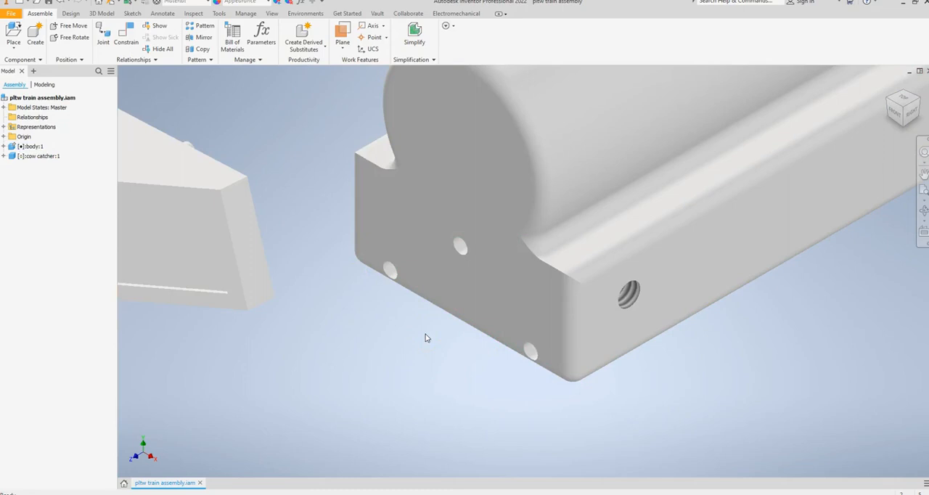
click(129, 36)
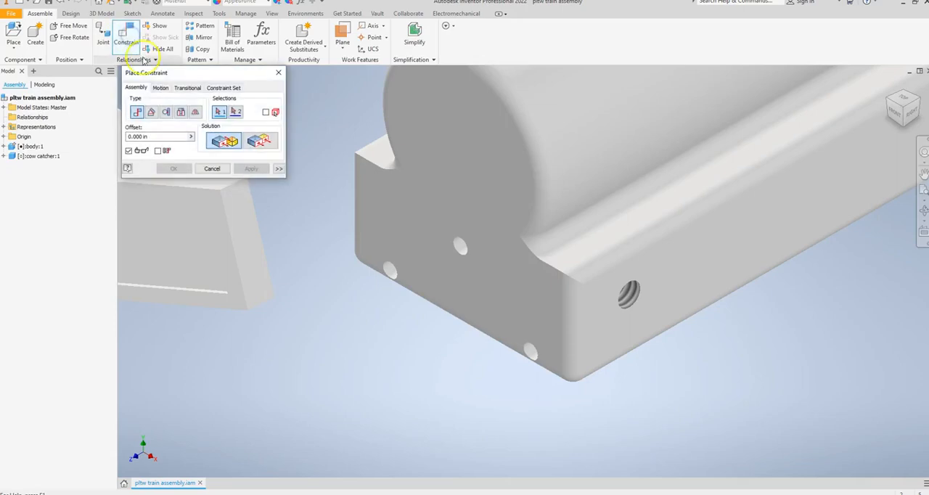
click(180, 113)
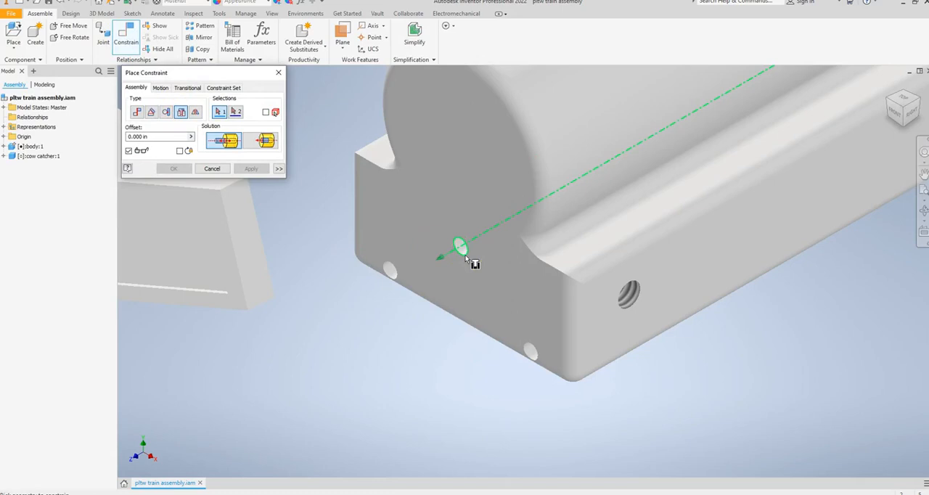
click(465, 255)
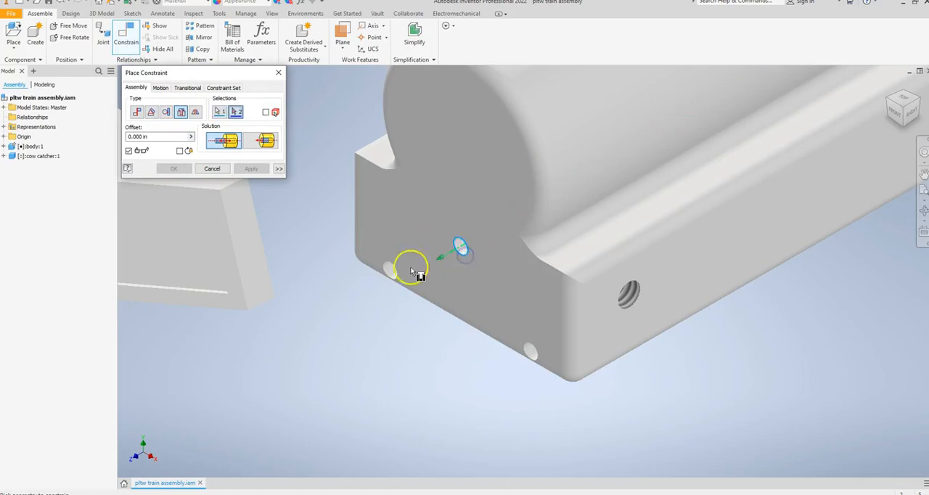
shift+middle_drag(371, 302, 310, 310)
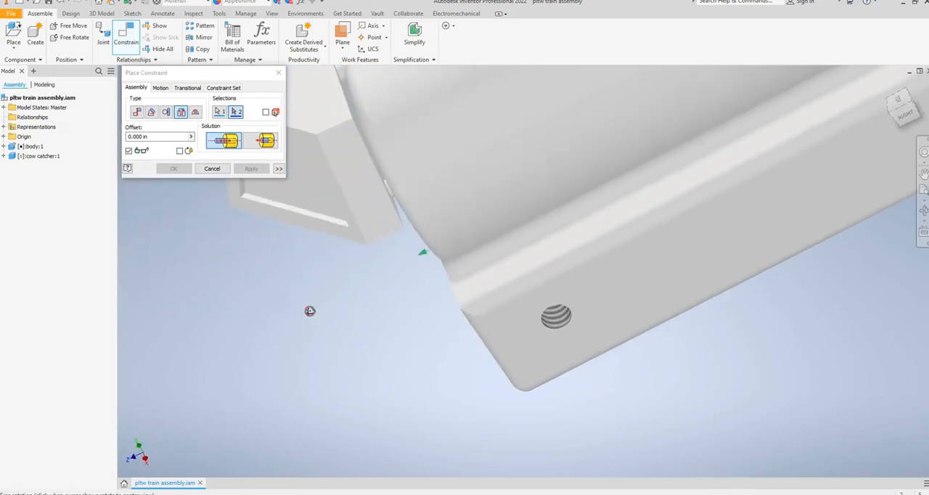
click(341, 81)
click(250, 170)
shift+middle_drag(292, 265, 319, 263)
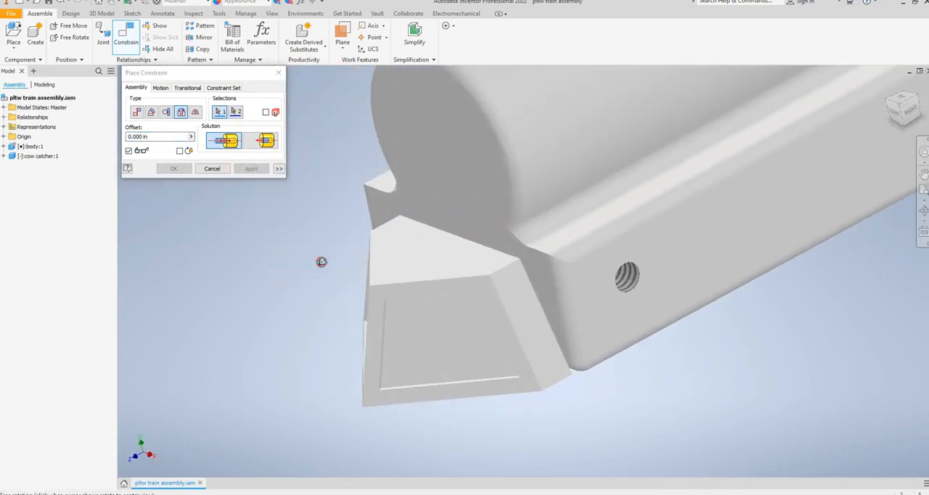
click(211, 169)
Swing the cow catcher aside and apply an Insert constraint between the body's lower corner hole and the matching cow catcher peg
drag(498, 291, 560, 383)
mouse_move(573, 385)
shift+middle_down()
mouse_move(510, 367)
mouse_move(563, 381)
shift+middle_up()
click(284, 172)
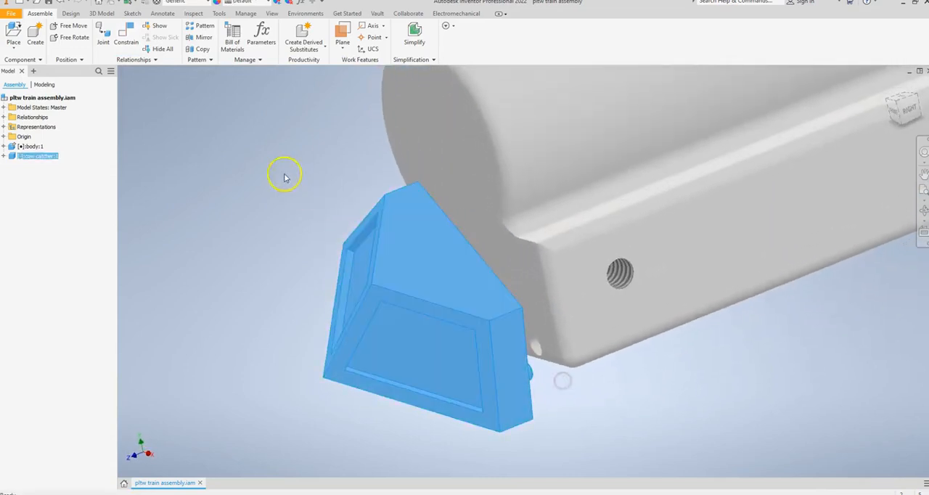
key(c)
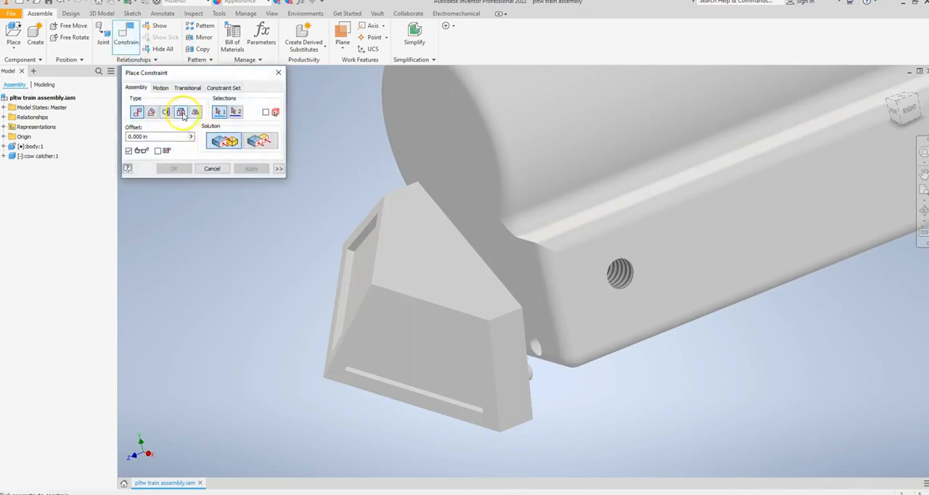
click(181, 112)
click(533, 341)
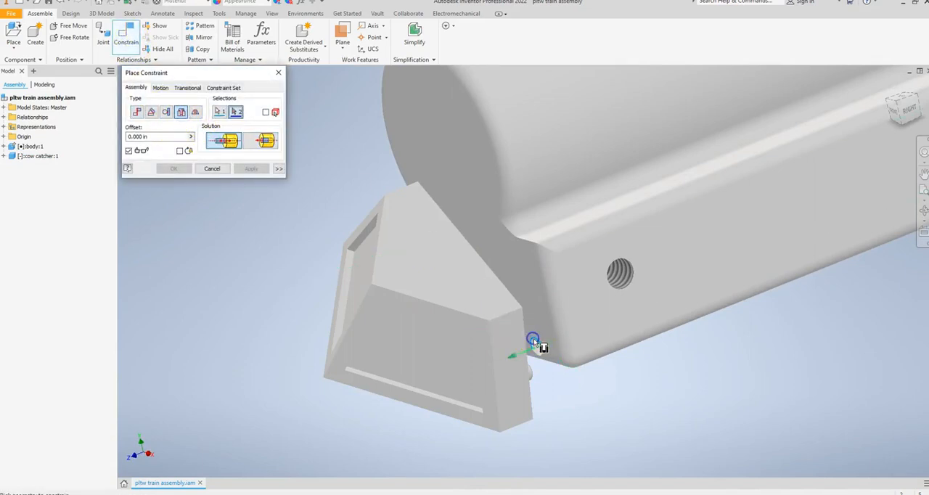
shift+middle_drag(608, 382, 525, 376)
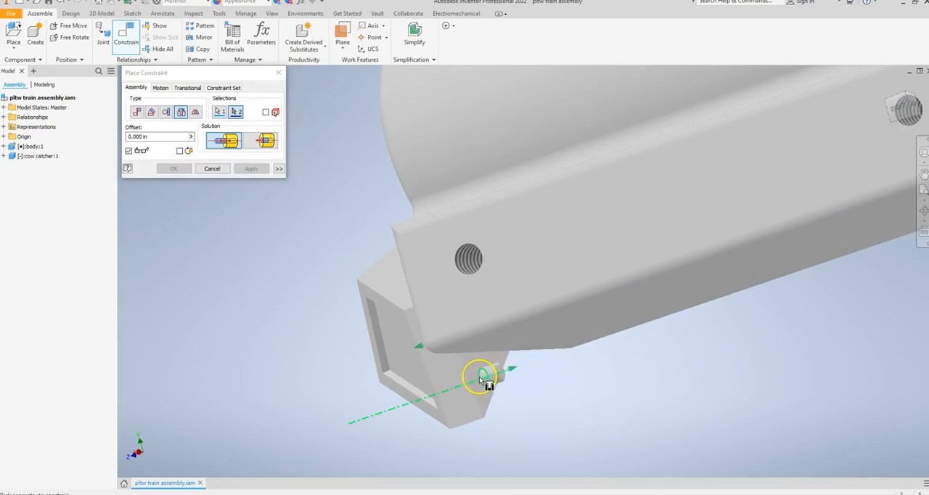
click(483, 378)
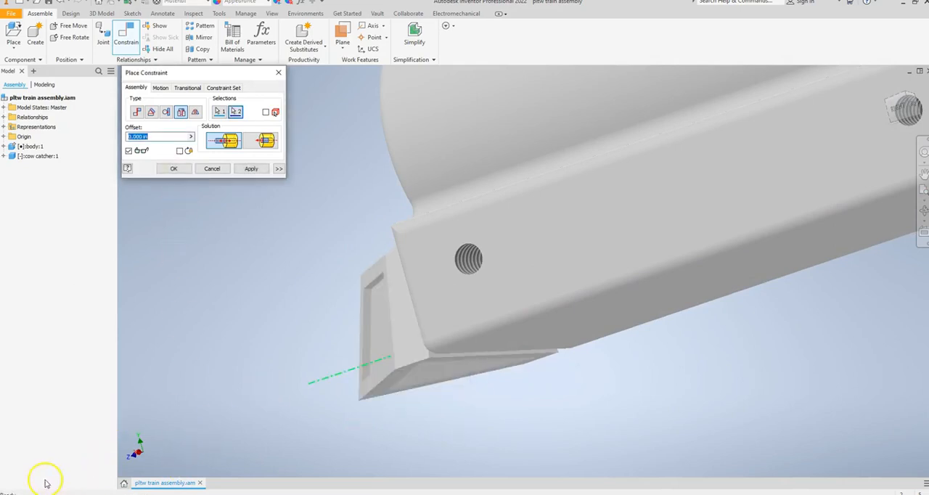
click(251, 169)
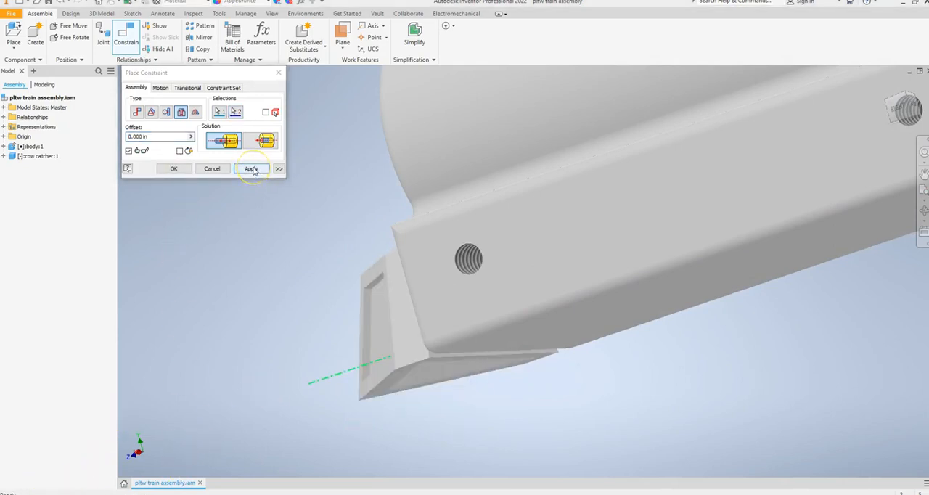
click(213, 168)
Check the cow catcher's fit and freedom of movement against the front of the train body
shift+middle_drag(265, 314, 357, 313)
click(417, 308)
drag(416, 305, 394, 375)
drag(404, 275, 309, 245)
drag(390, 272, 379, 328)
scroll(356, 301, down, 5)
click(301, 305)
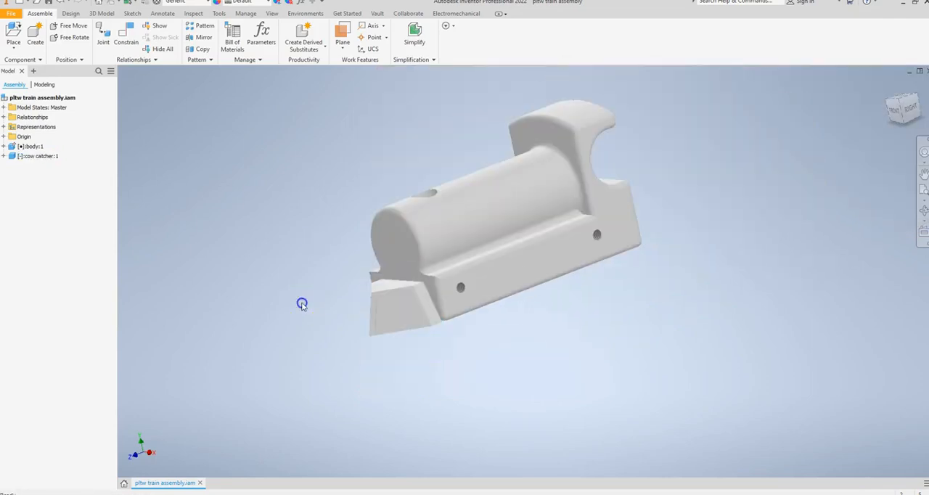
Place one stack component above the front of the train body
click(13, 34)
scroll(482, 244, down, 2)
double_click(469, 240)
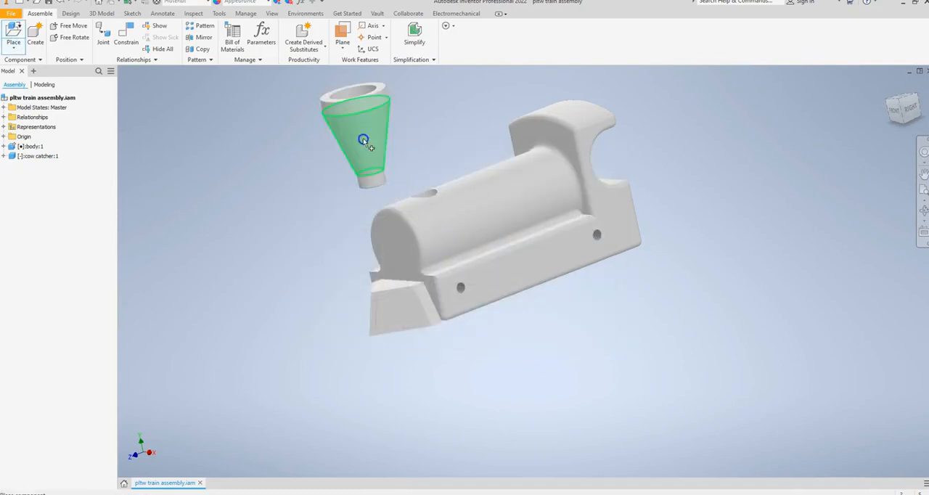
click(366, 158)
right_click(205, 155)
click(227, 153)
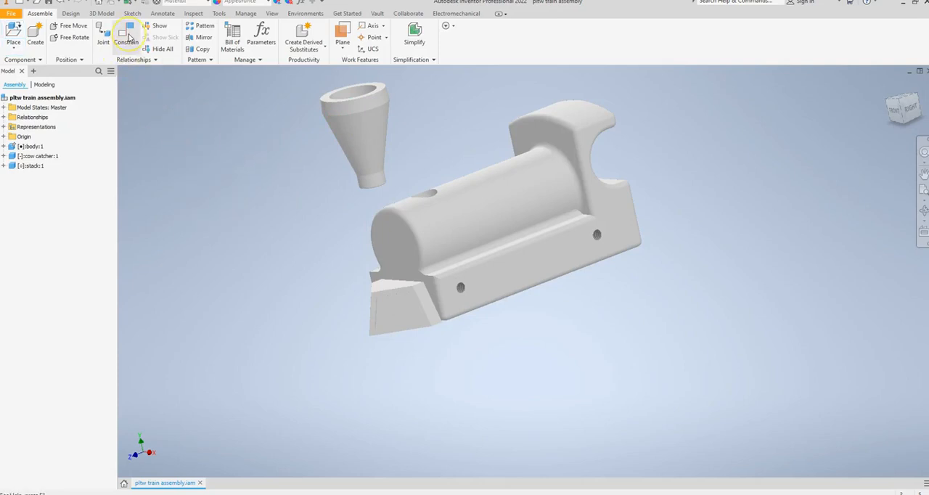
Apply an Insert constraint between the stack's lower circular edge and the hole on top of the body, and check the fit
click(127, 37)
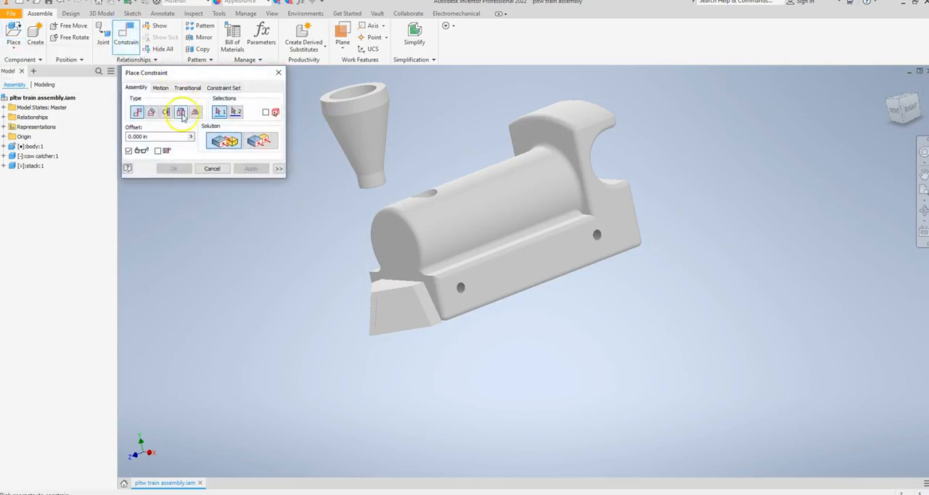
click(181, 114)
click(366, 190)
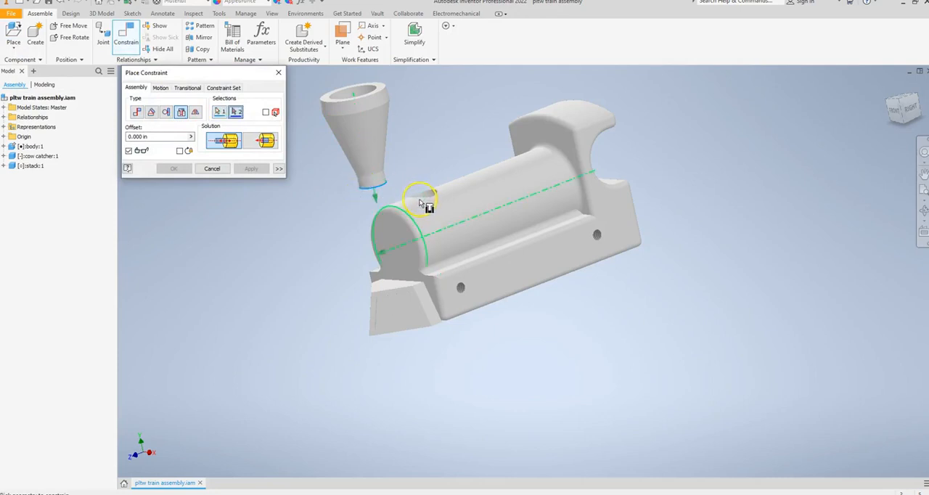
shift+middle_drag(395, 164, 410, 171)
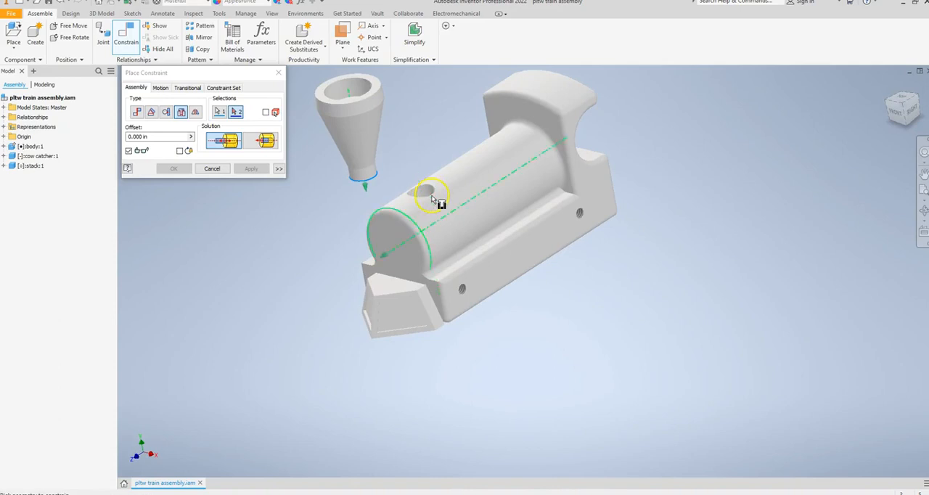
click(432, 197)
click(251, 168)
click(214, 170)
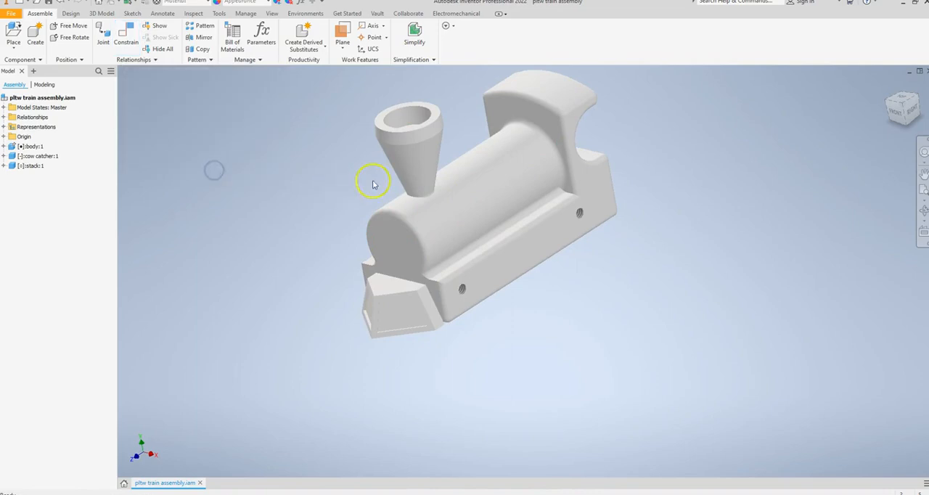
drag(405, 156, 350, 169)
drag(434, 132, 343, 178)
mouse_move(335, 206)
shift+middle_down()
mouse_move(450, 193)
mouse_move(344, 194)
mouse_move(331, 204)
shift+middle_up()
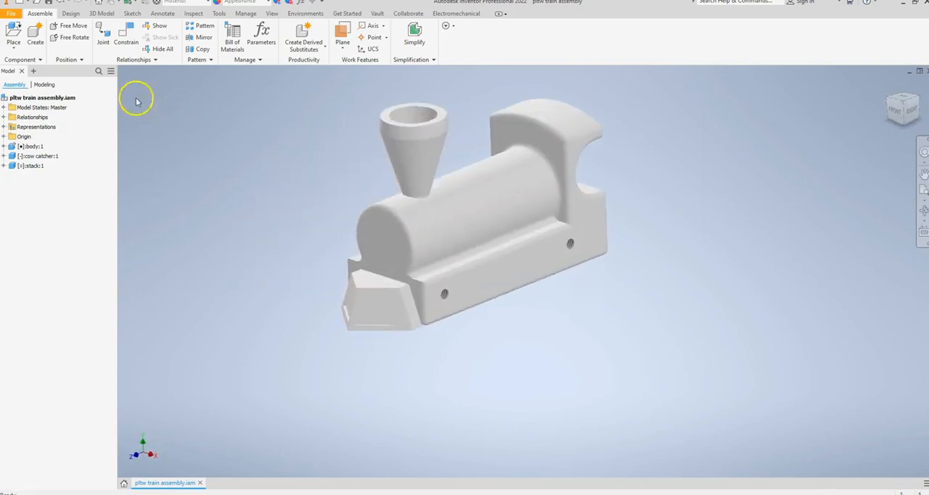
Place two wheel components one above the other in front of the train body
click(13, 32)
scroll(482, 233, down, 2)
scroll(482, 234, down, 2)
double_click(463, 232)
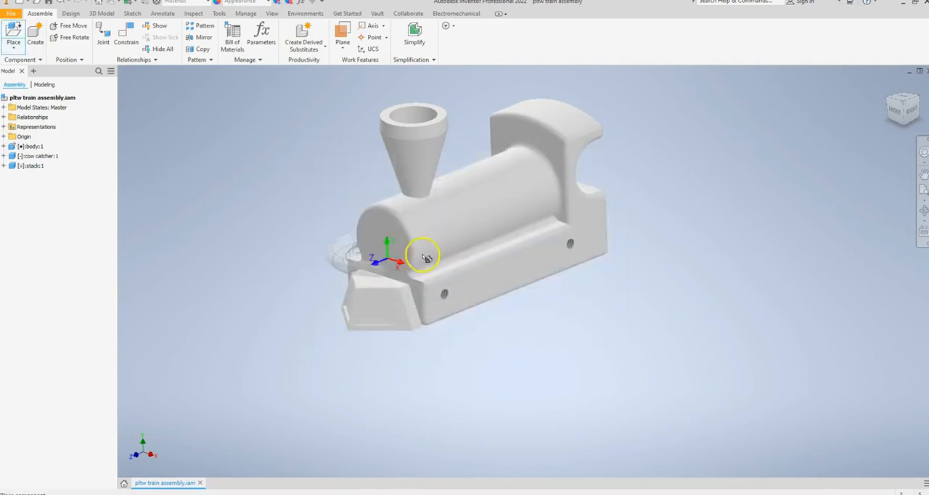
click(277, 319)
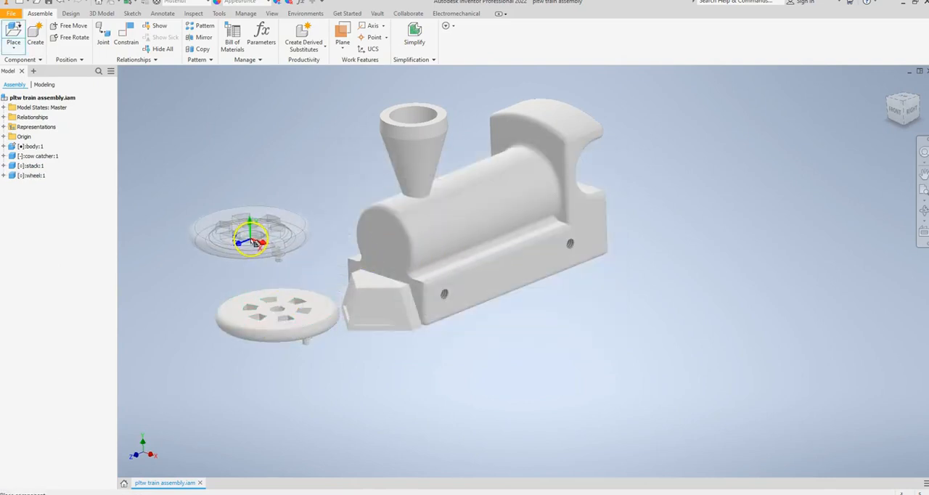
click(254, 241)
right_click(249, 160)
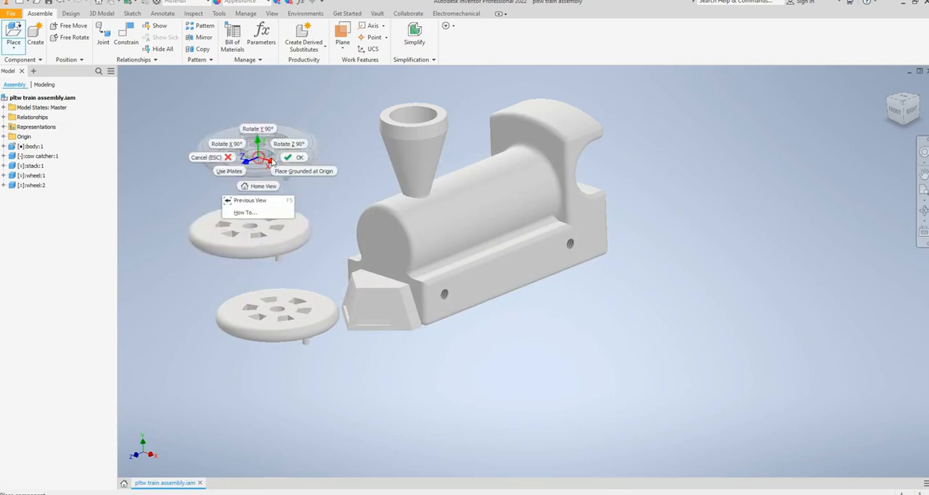
click(301, 163)
Free-rotate the lower wheel until it stands upright with its crank pin facing outward, away from the train
click(318, 308)
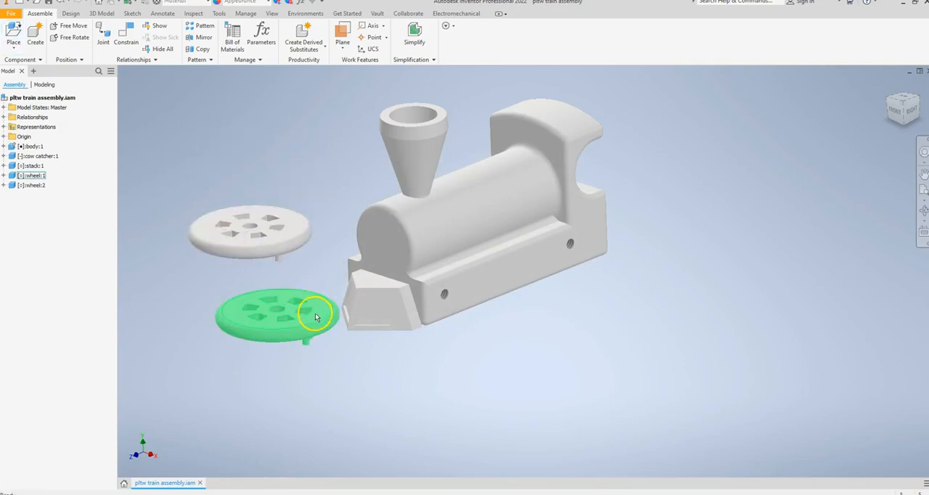
click(133, 109)
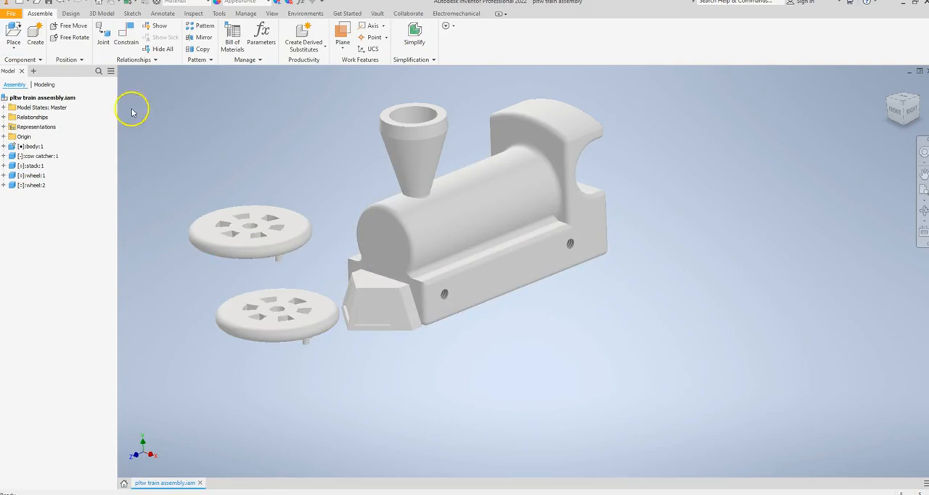
click(290, 322)
drag(290, 317, 317, 222)
right_click(317, 223)
click(160, 126)
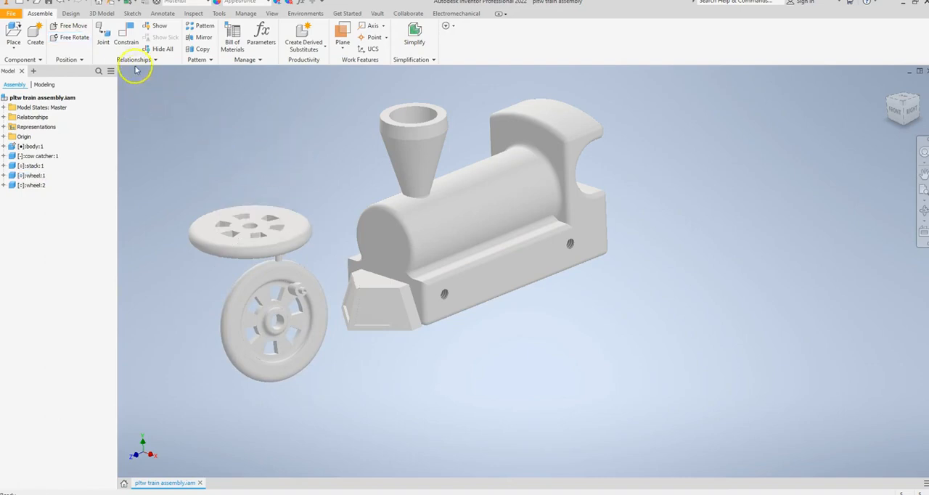
Apply an Insert constraint between the upright wheel's inner hub-hole edge and the body's front right-side axle hole, and spin the wheel to check it
click(125, 38)
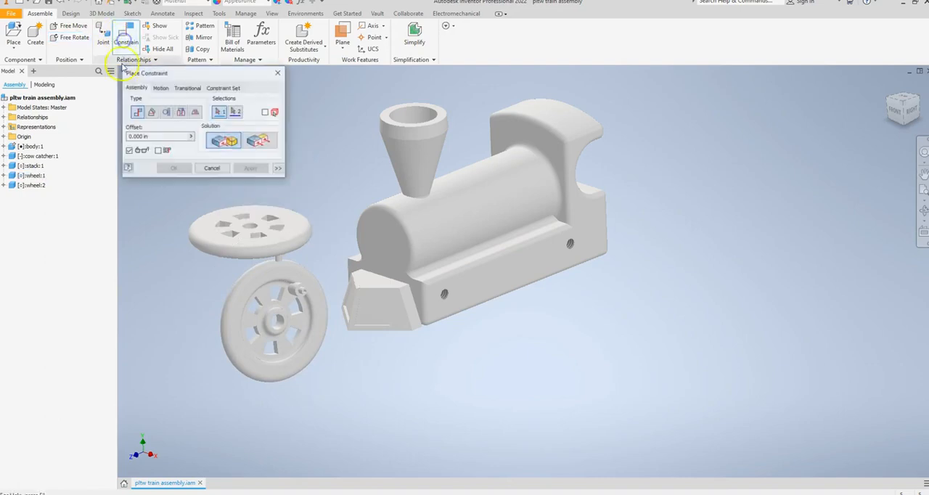
click(181, 111)
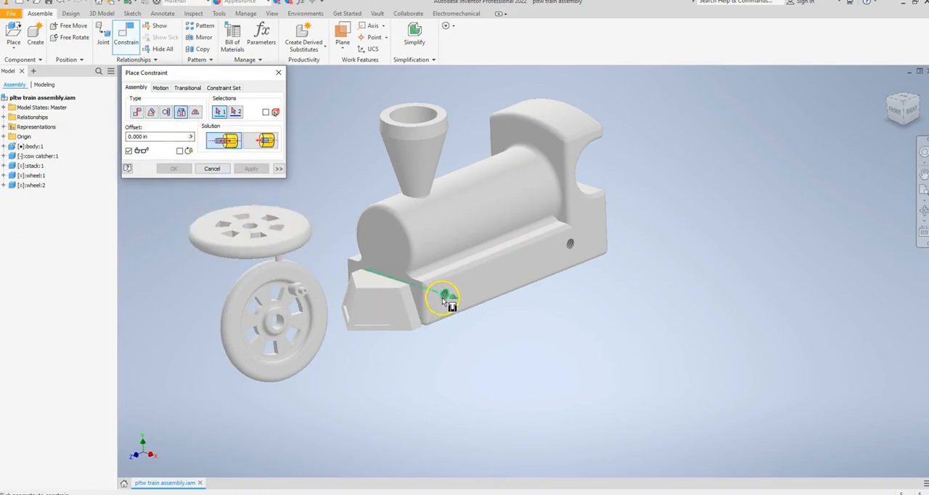
scroll(442, 297, down, 5)
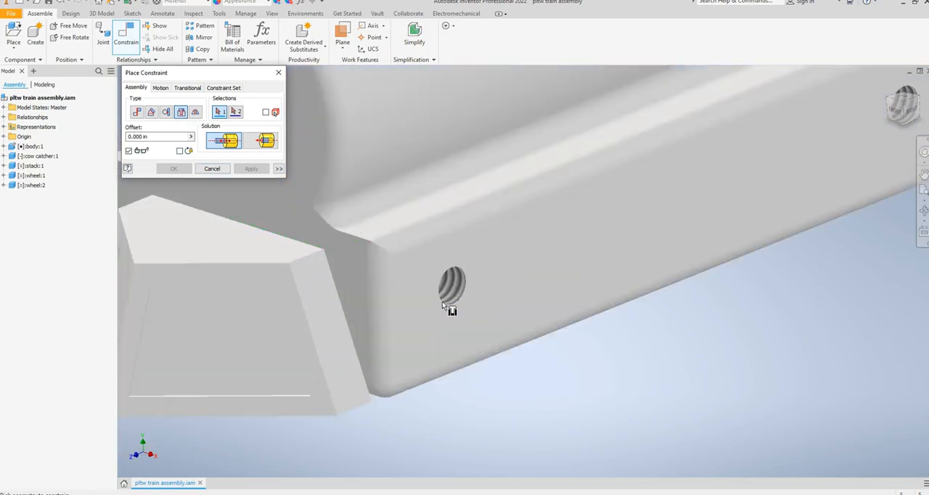
scroll(404, 305, up, 6)
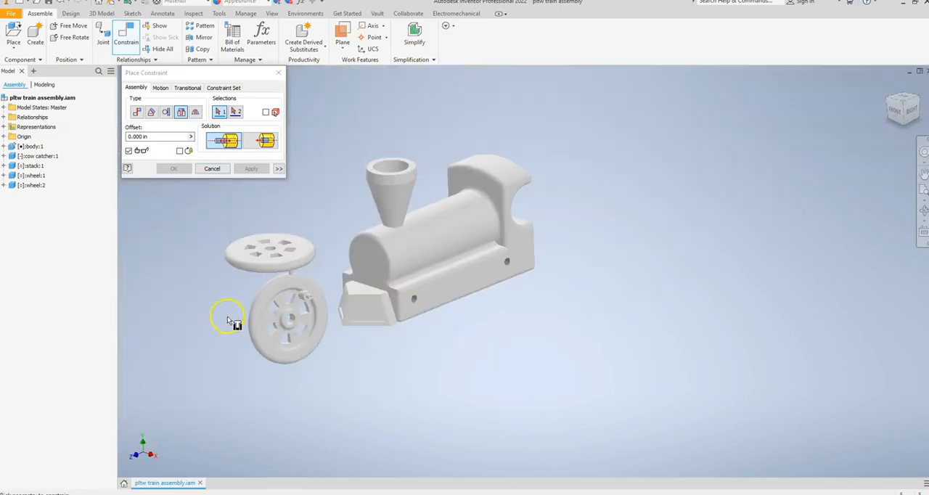
shift+middle_drag(215, 322, 356, 320)
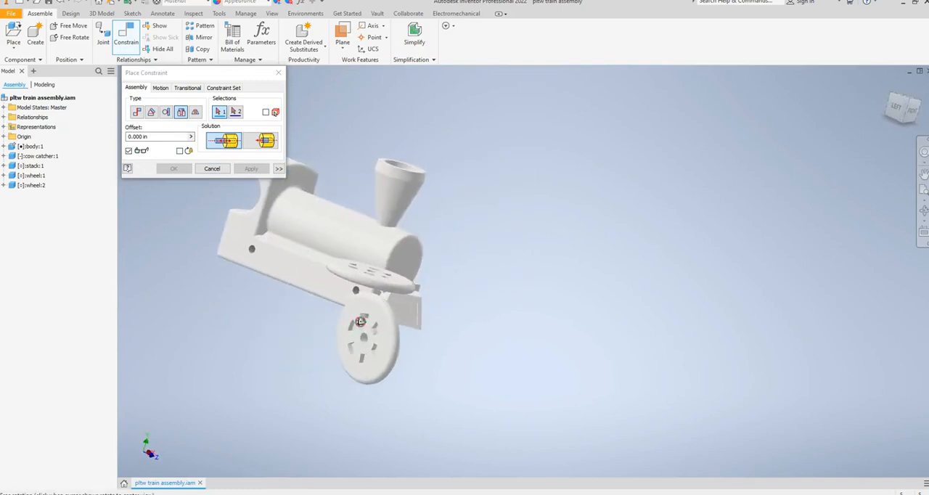
scroll(363, 326, down, 5)
click(374, 327)
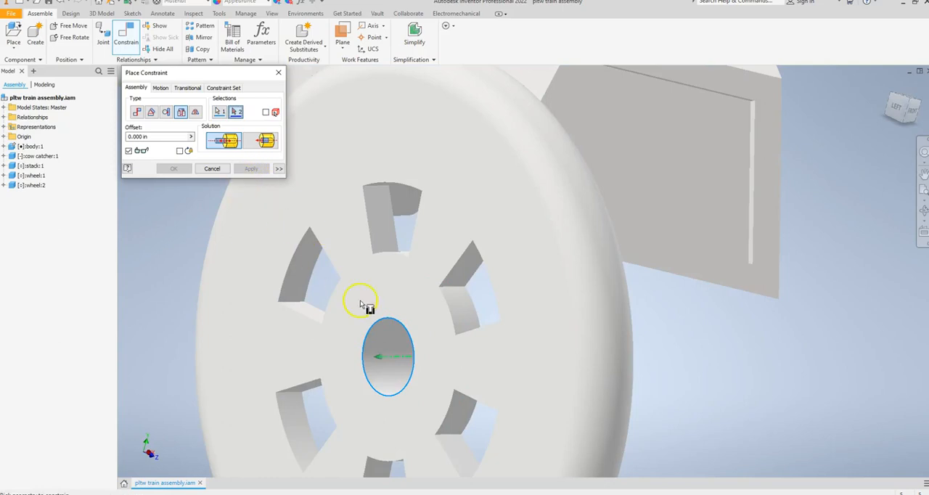
scroll(377, 305, up, 6)
shift+middle_drag(498, 321, 368, 321)
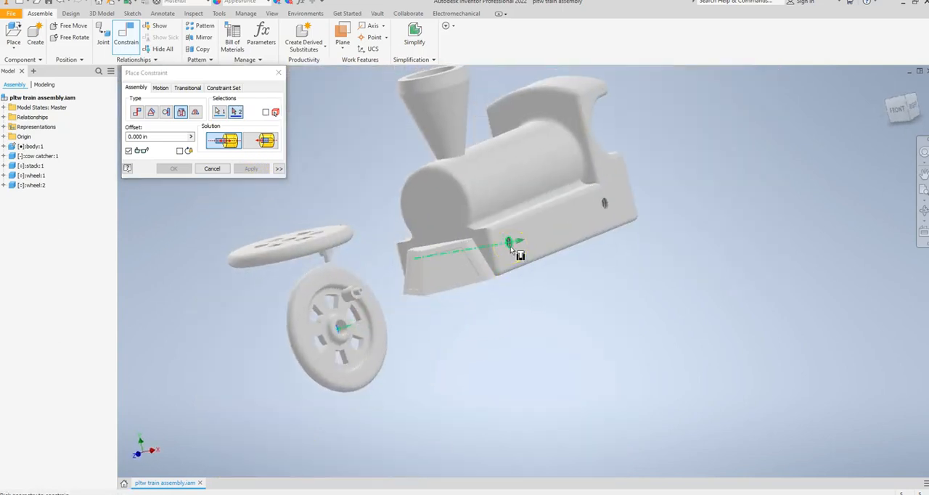
click(510, 246)
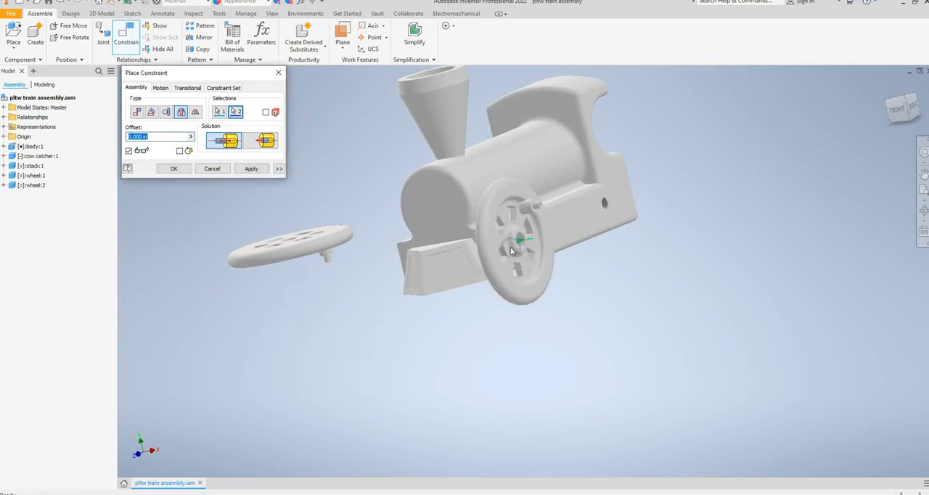
click(251, 168)
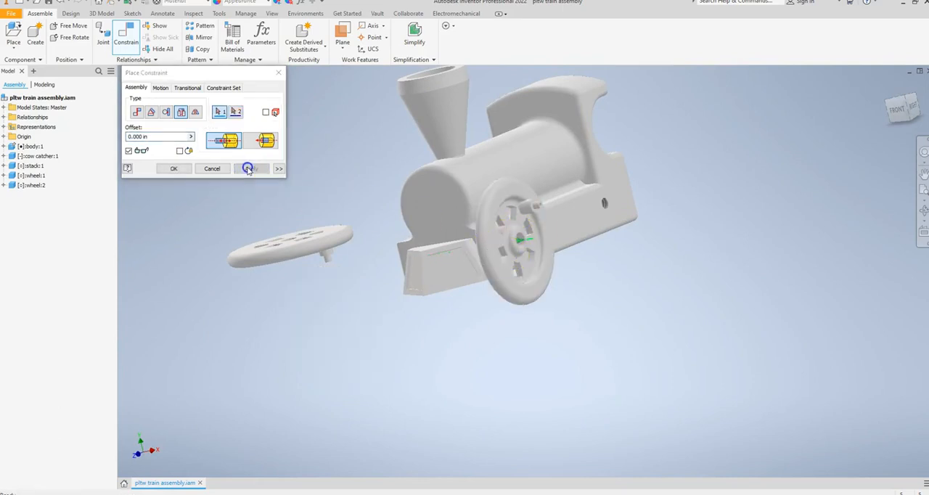
click(211, 167)
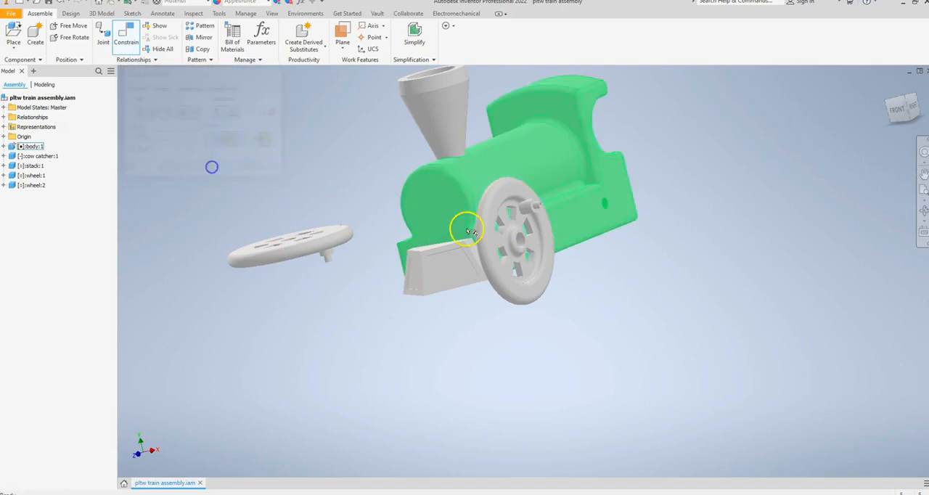
drag(528, 210, 540, 229)
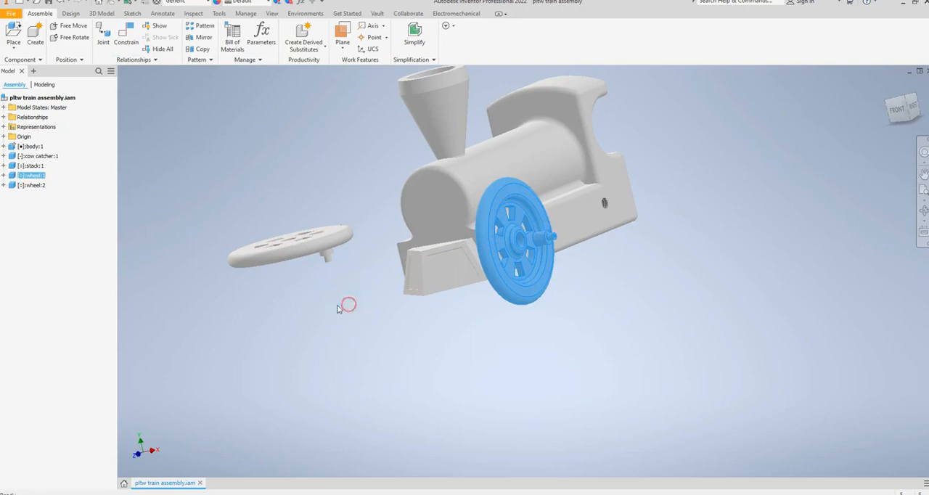
click(346, 305)
Free-rotate the second wheel upright with its crank pin facing outward and move it clear of the body's left side
shift+middle_drag(336, 305, 403, 300)
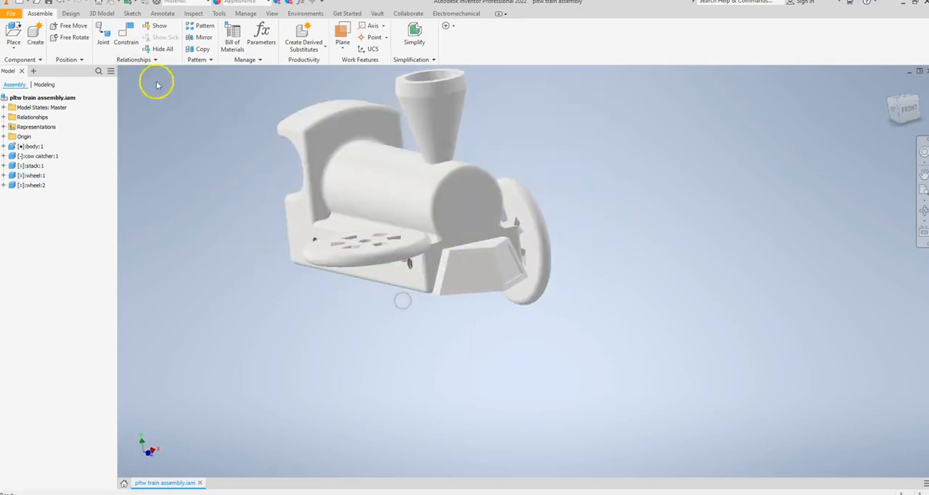
click(70, 37)
click(352, 243)
drag(347, 250, 303, 195)
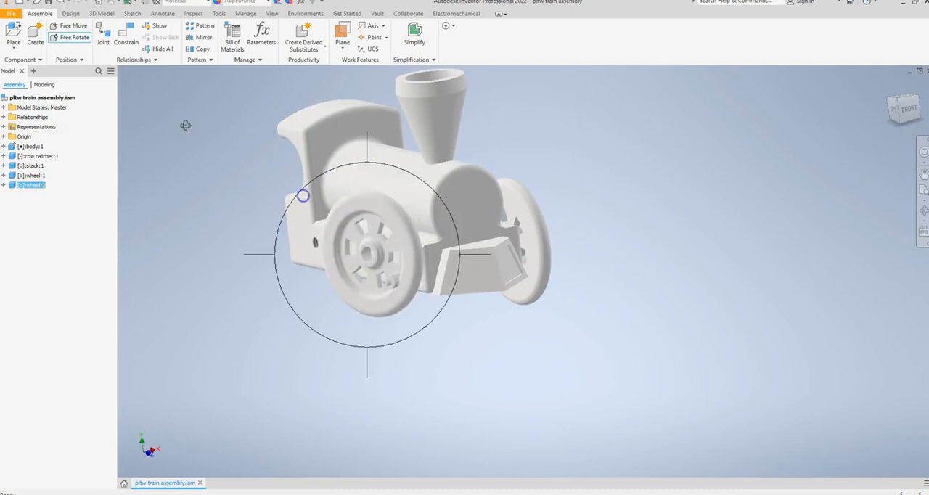
right_click(210, 166)
click(236, 167)
drag(367, 242, 261, 276)
Apply an Insert constraint between the body's front left-side axle hole and the second wheel's inner hub-hole edge
click(126, 42)
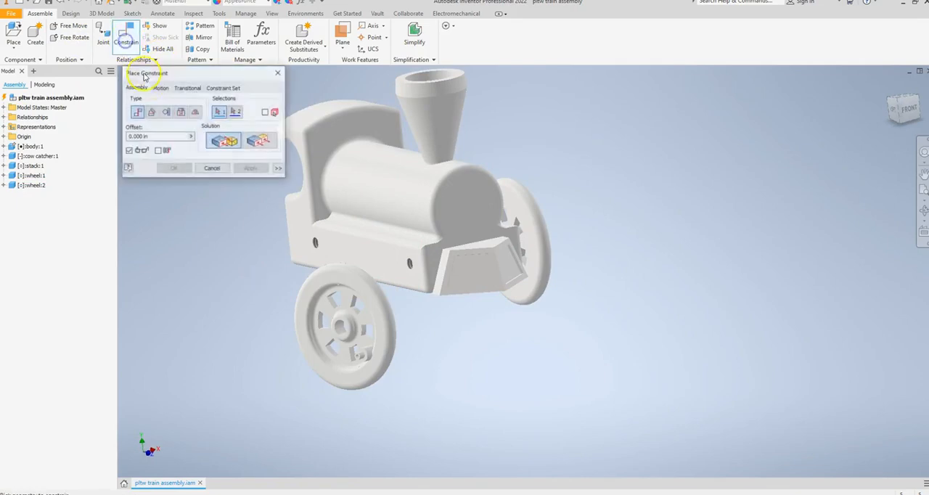
click(180, 111)
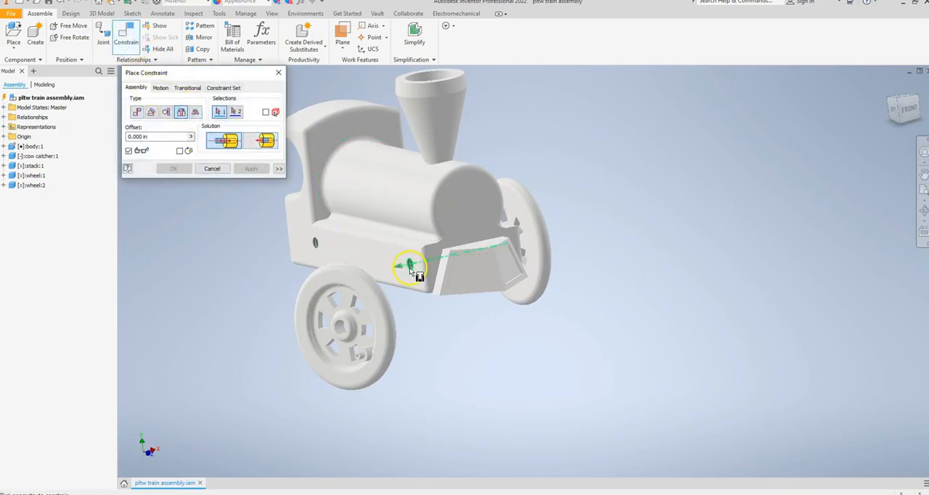
shift+middle_drag(444, 313, 343, 318)
click(371, 314)
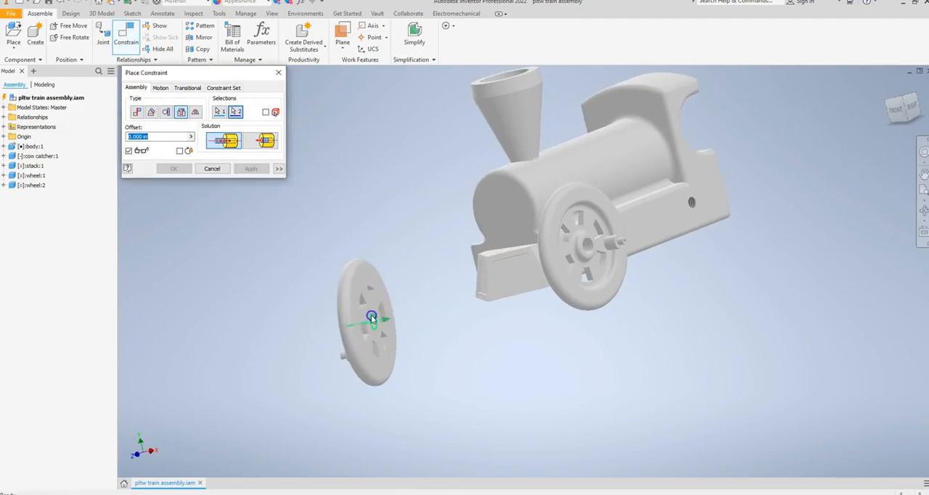
click(242, 169)
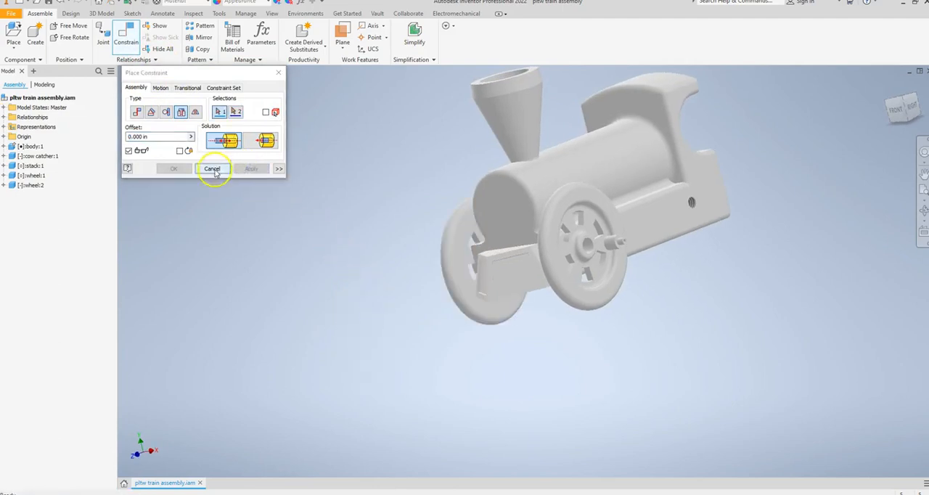
click(212, 168)
Spin the right front wheel to check its rotation and the position of its crank pin on the body
shift+middle_drag(332, 249, 284, 250)
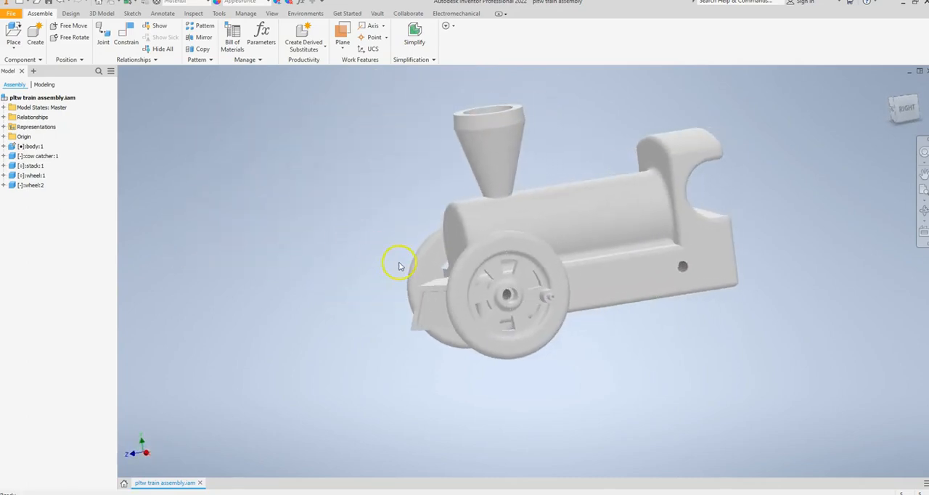
click(460, 263)
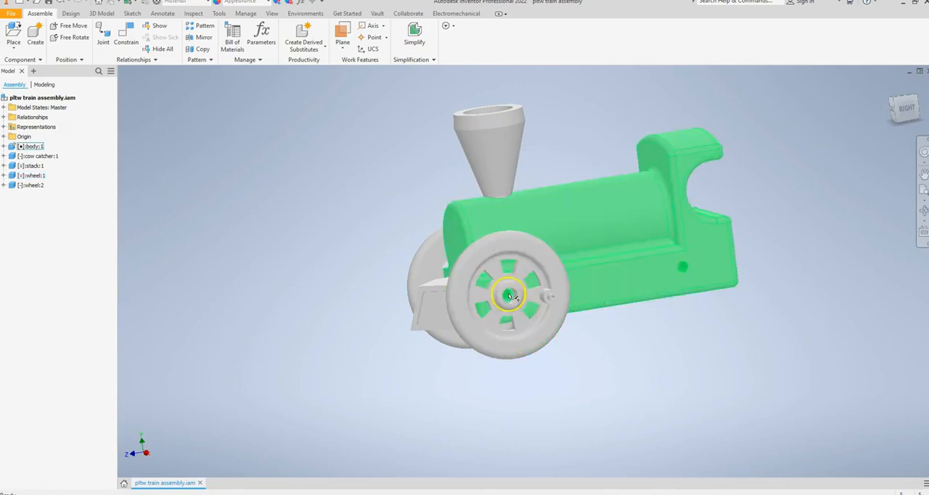
drag(551, 320, 556, 280)
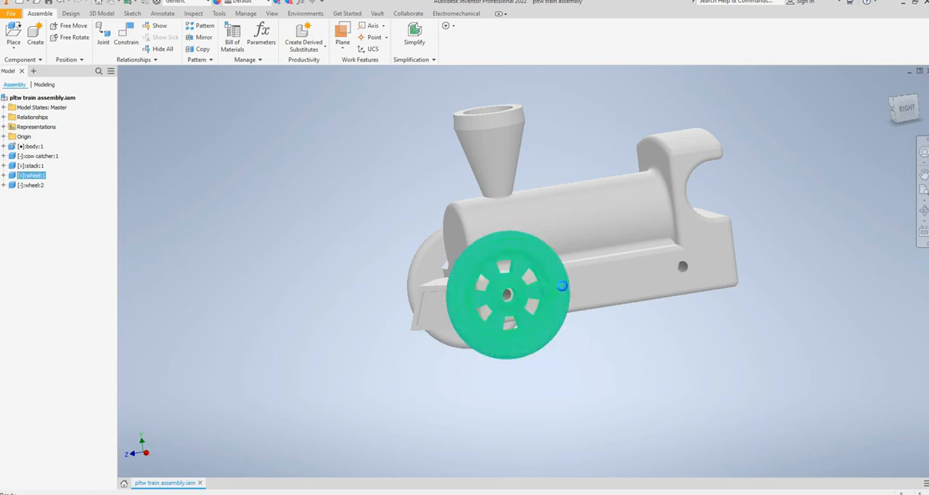
click(348, 239)
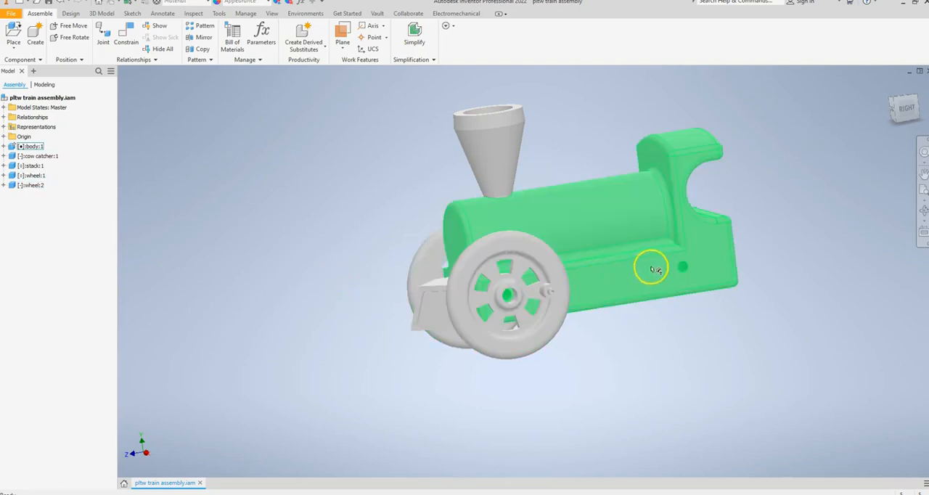
In the right side view, measure the center distance between the front wheel's hub hole and the body's rear axle hole
click(220, 16)
click(18, 35)
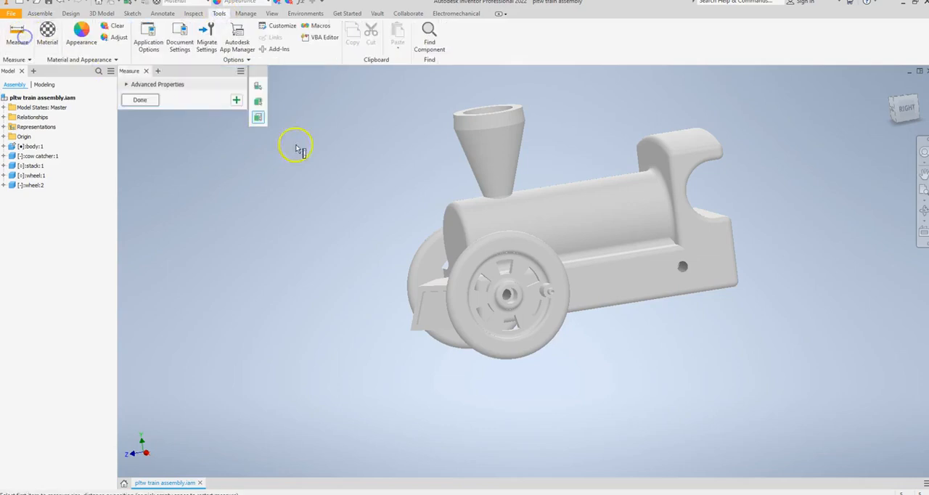
click(905, 109)
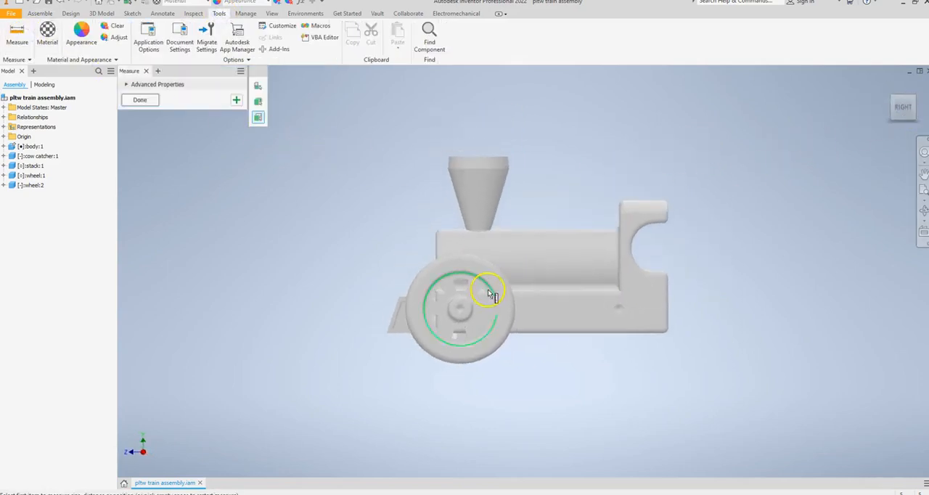
click(462, 310)
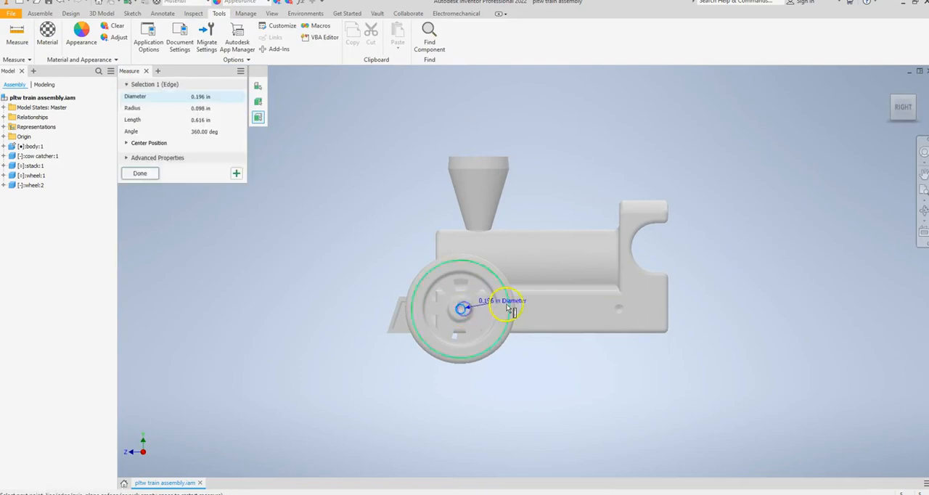
click(617, 312)
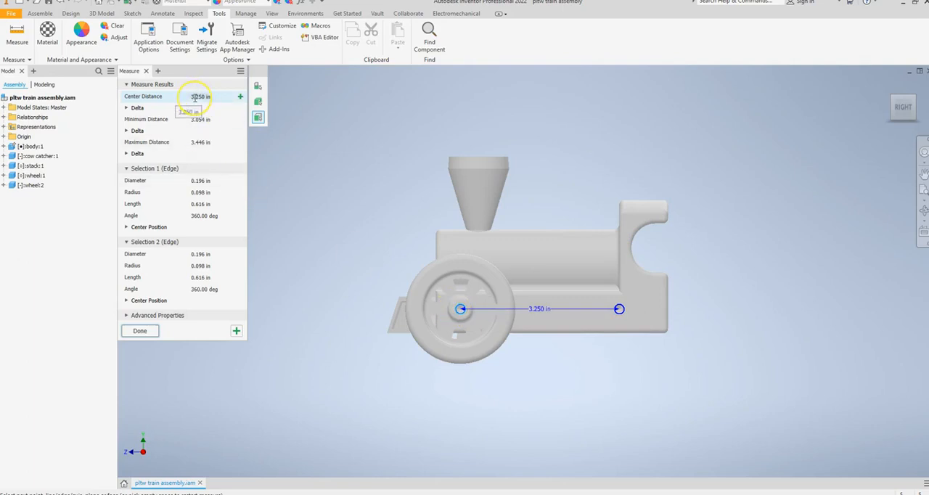
click(144, 330)
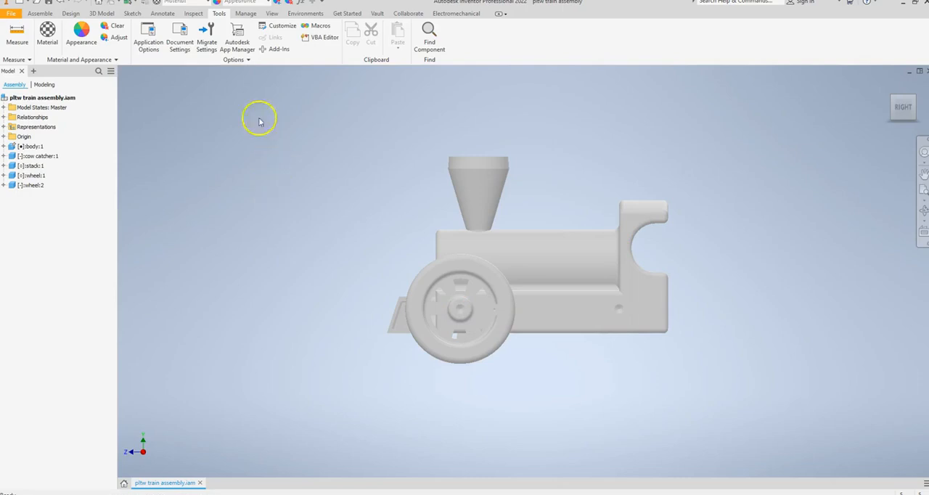
Pattern both front wheels in two columns spaced 3.25 in along the body's lower edge toward the rear axle holes
click(40, 13)
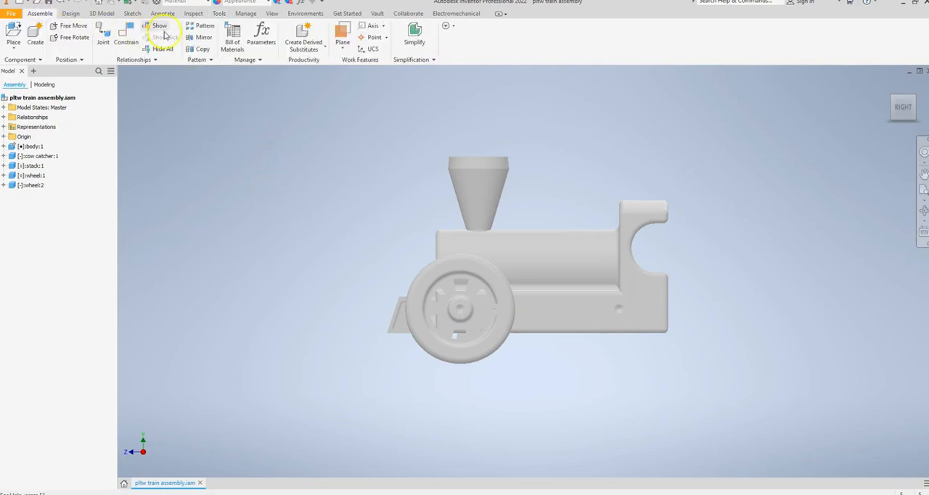
click(200, 26)
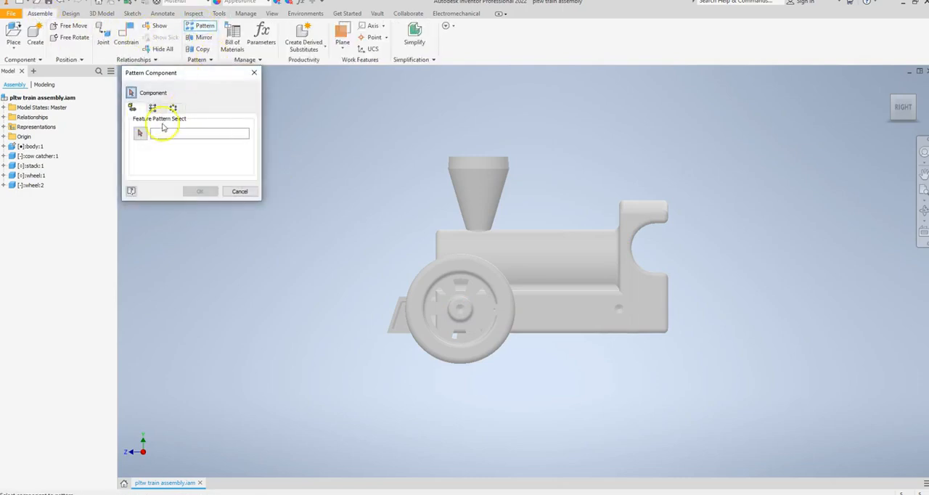
click(420, 283)
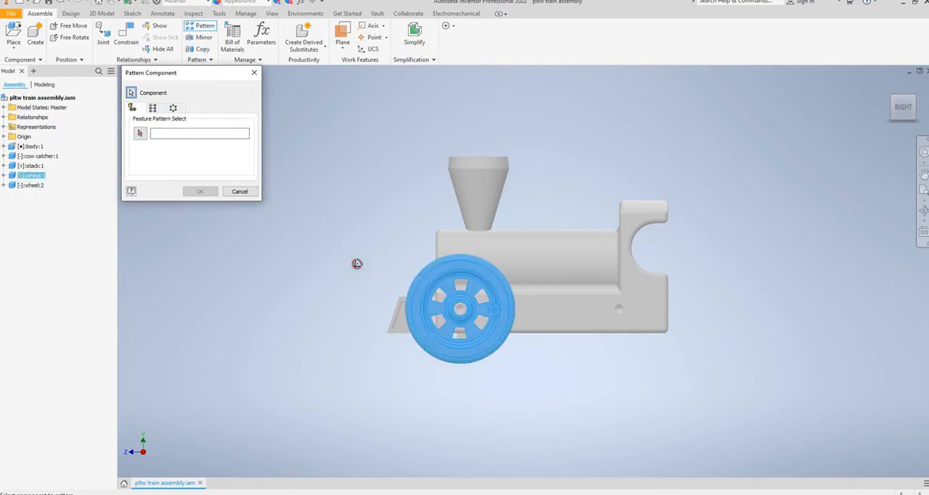
shift+middle_drag(356, 264, 375, 266)
click(379, 268)
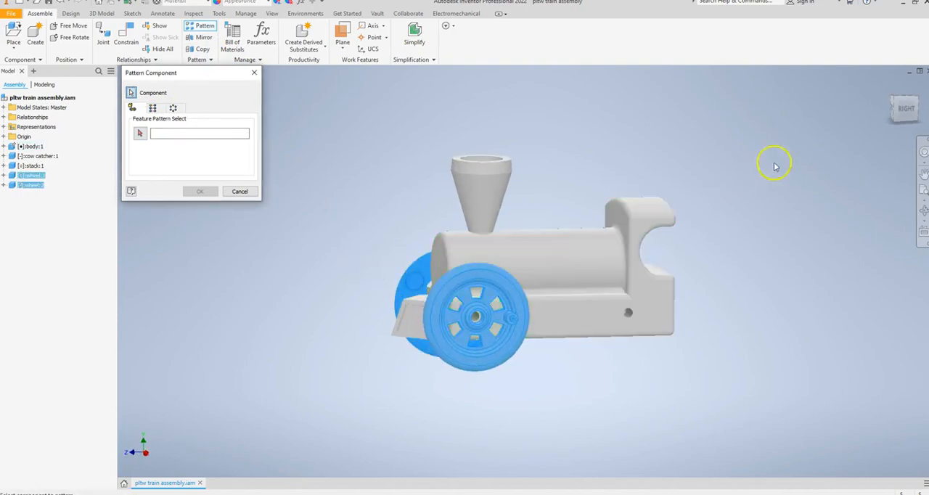
click(900, 106)
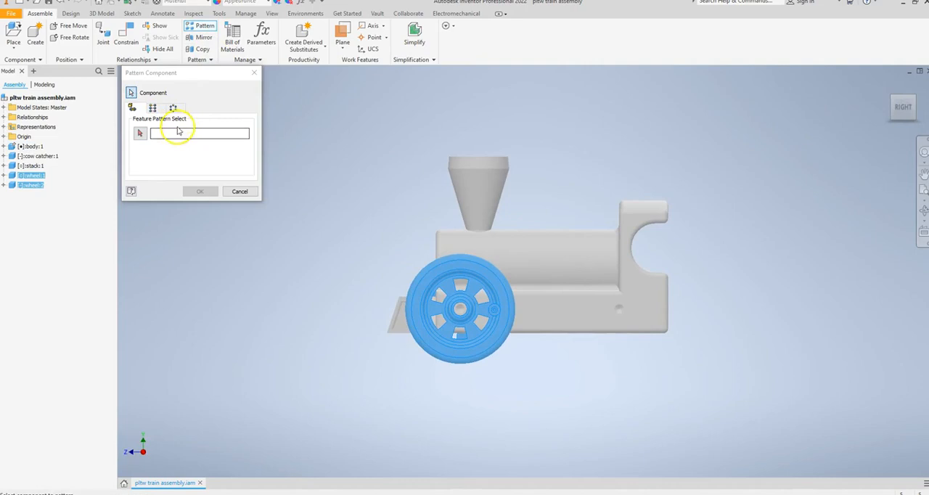
click(153, 108)
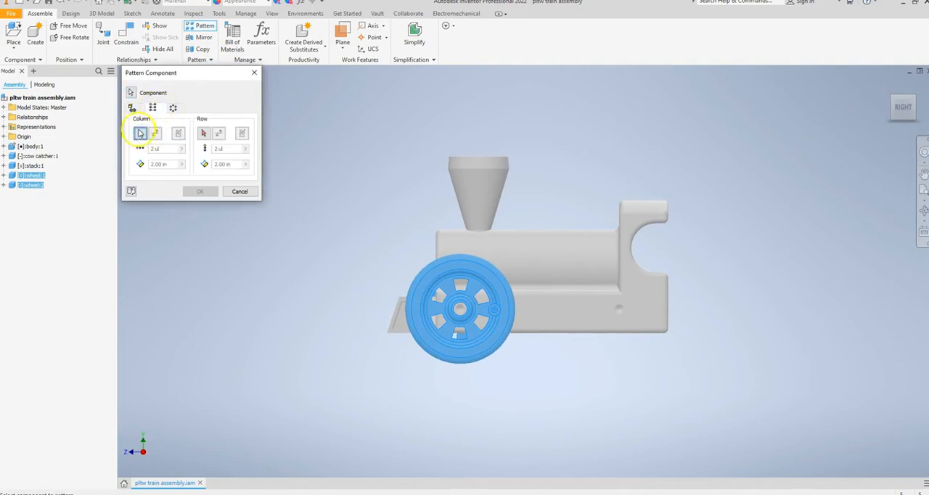
click(538, 334)
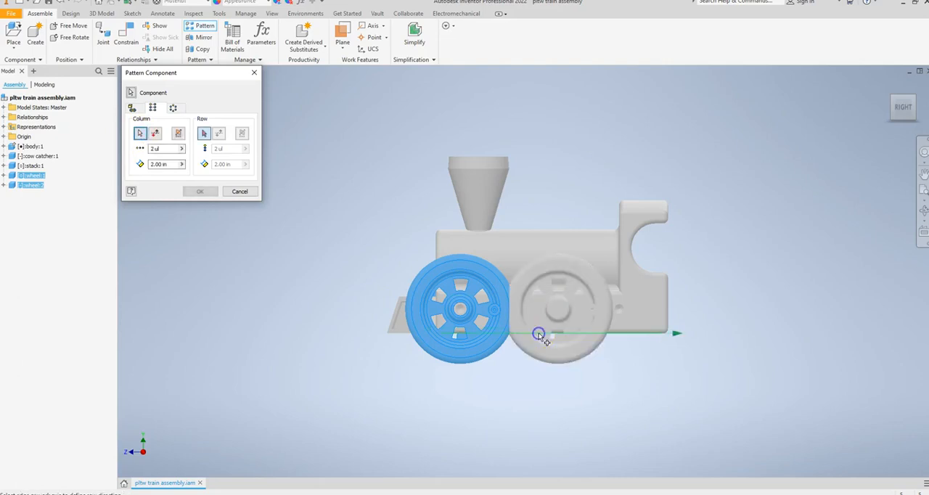
click(161, 165)
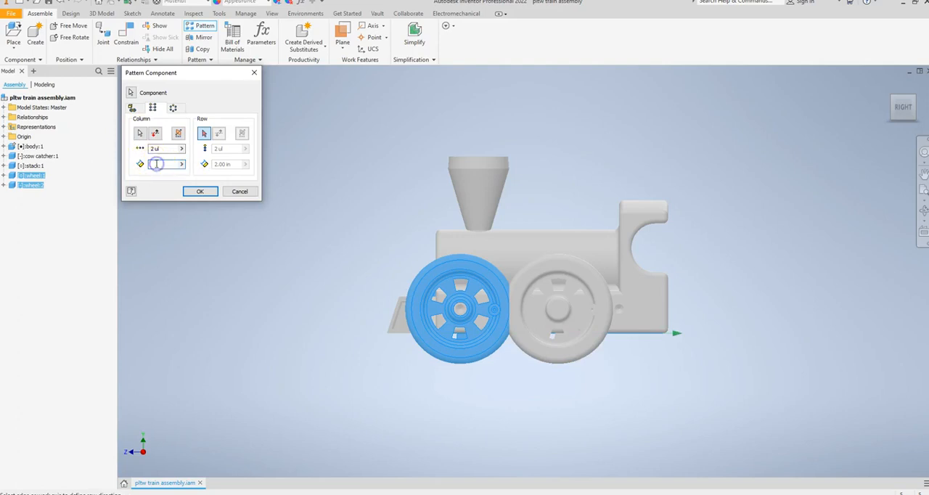
click(203, 191)
shift+middle_drag(363, 252, 421, 263)
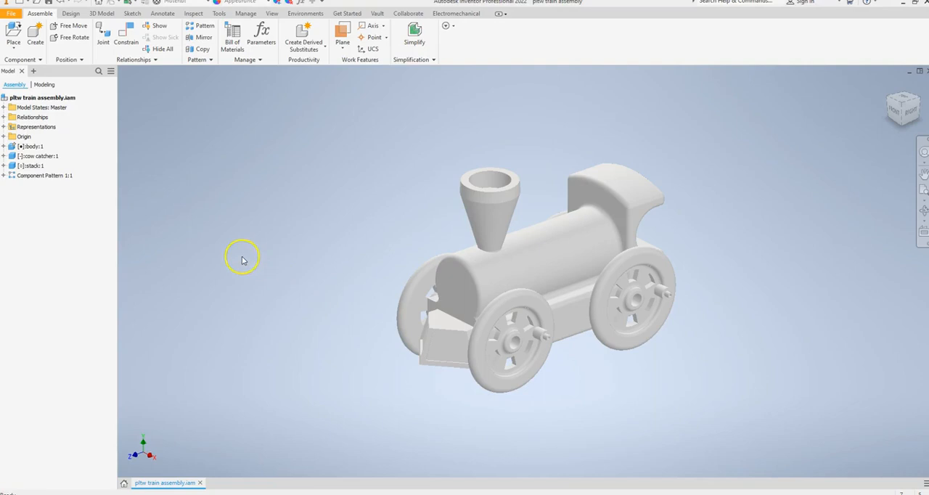
Place two instances of the axle peg from the train tutorial folder in front of the train
click(13, 32)
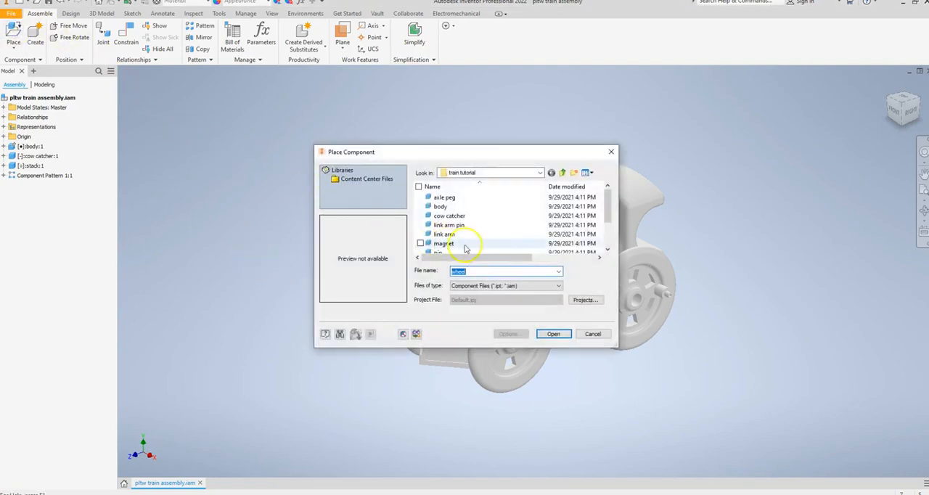
click(485, 198)
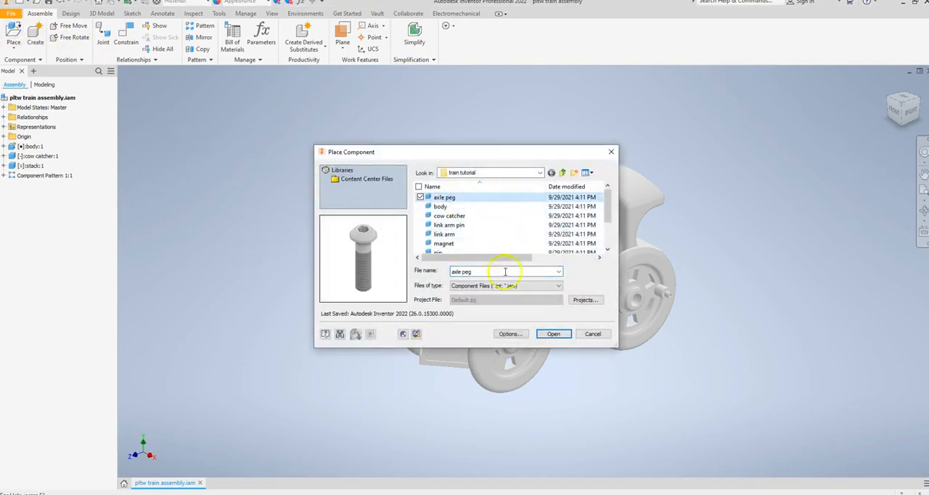
click(552, 334)
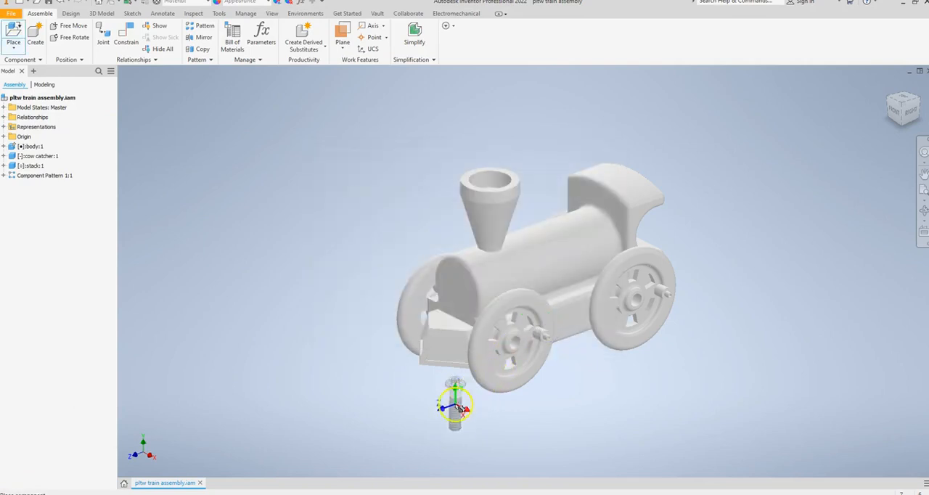
click(411, 403)
click(365, 373)
right_click(326, 340)
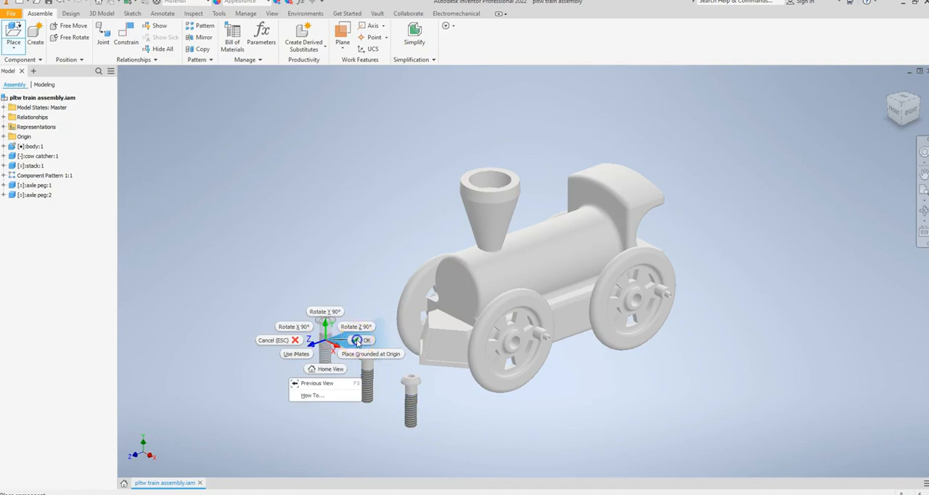
click(356, 341)
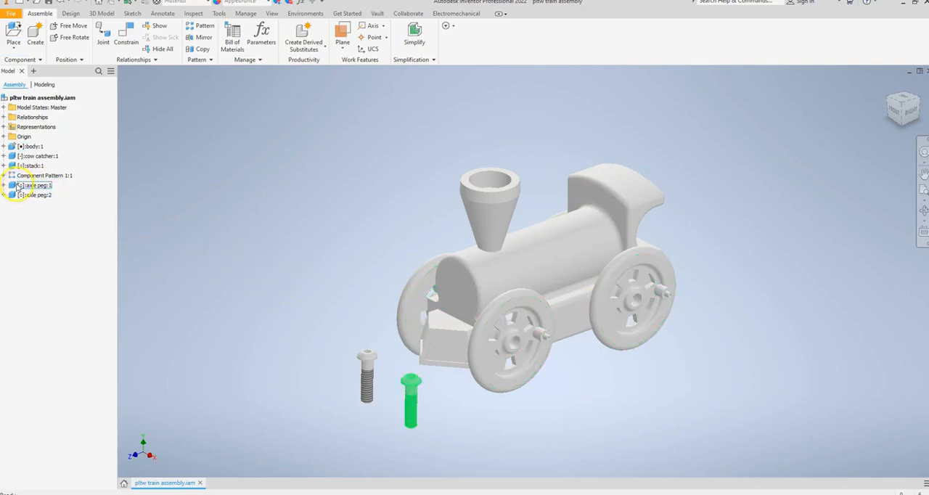
Reorder both axle pegs above the wheel component pattern in the model tree
drag(15, 187, 13, 174)
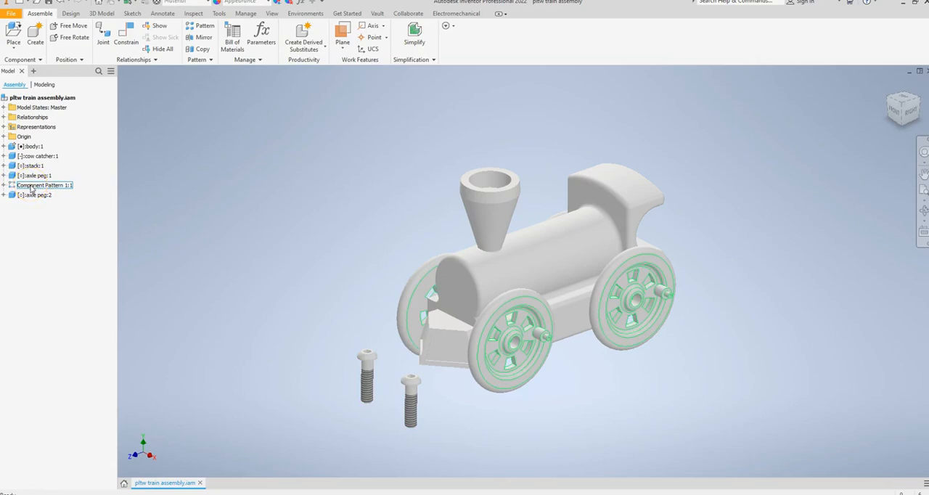
click(22, 196)
drag(16, 197, 8, 185)
click(42, 197)
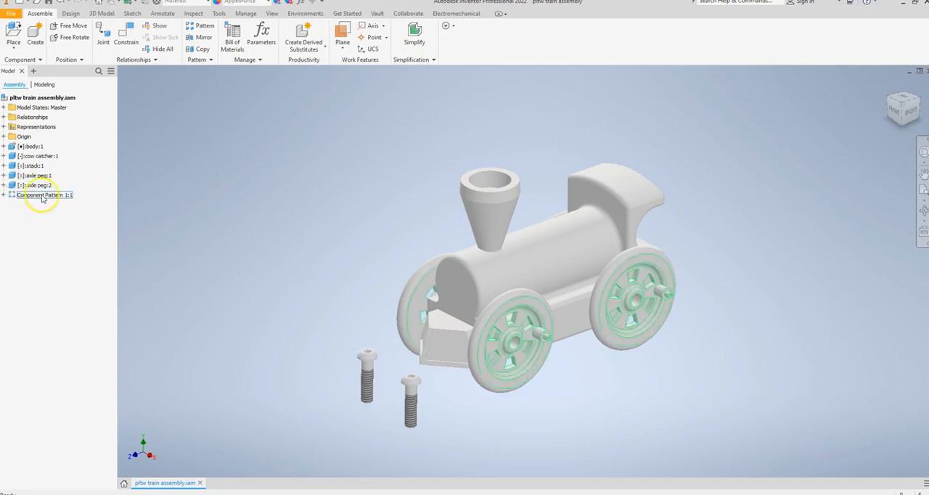
Free-rotate the first axle peg to lie roughly horizontal with its head facing the train's right side
click(41, 177)
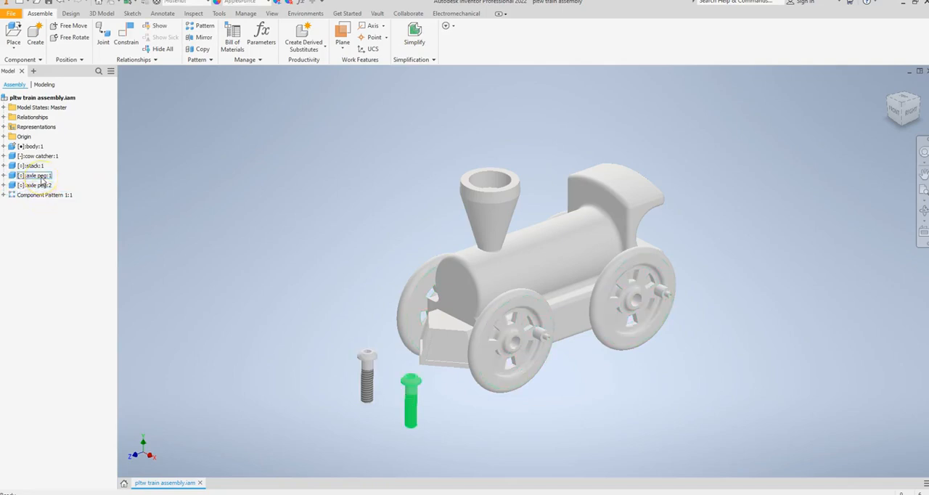
click(38, 176)
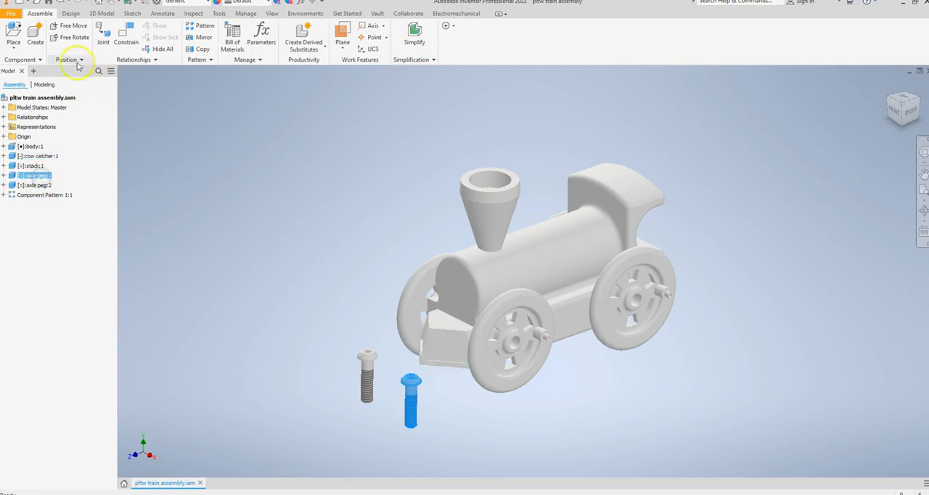
click(67, 37)
drag(245, 248, 289, 308)
drag(440, 462, 446, 480)
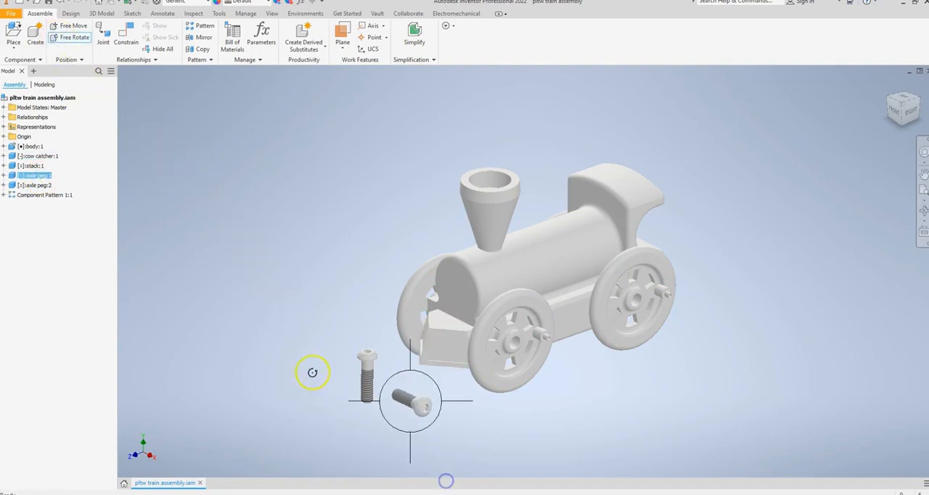
right_click(288, 289)
click(315, 290)
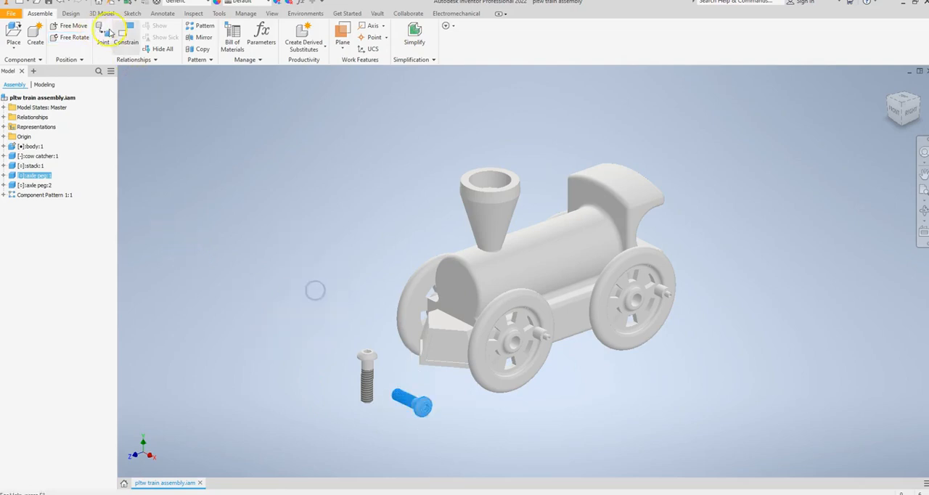
Apply an Insert constraint between the right front wheel's hub-hole edge and the edge beneath the first axle peg's head
click(127, 44)
click(181, 111)
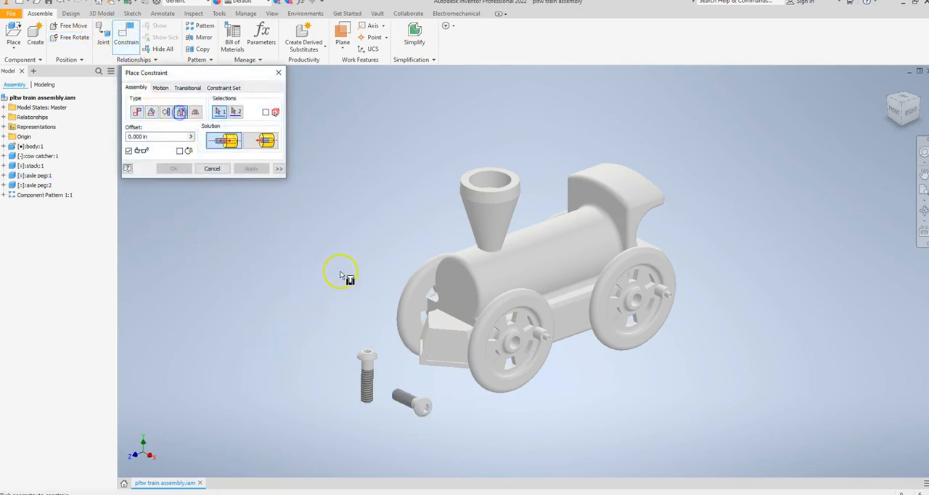
click(514, 342)
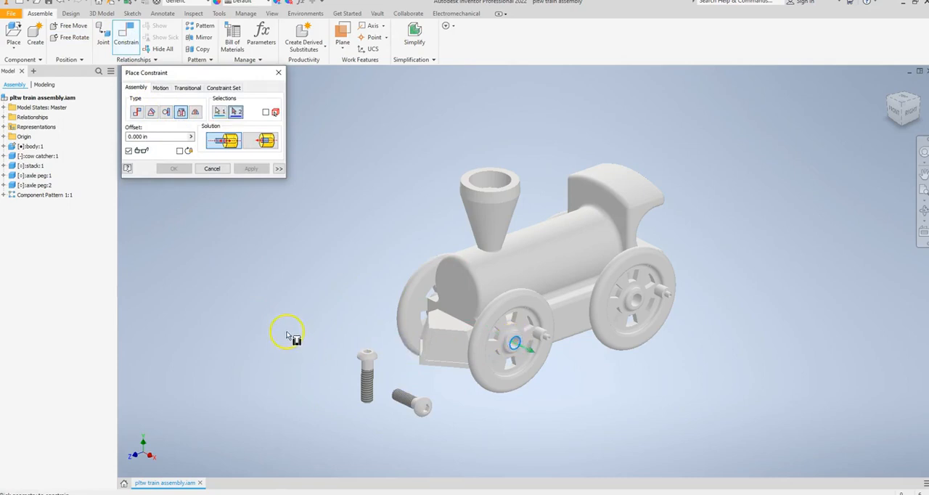
shift+middle_drag(283, 335, 408, 345)
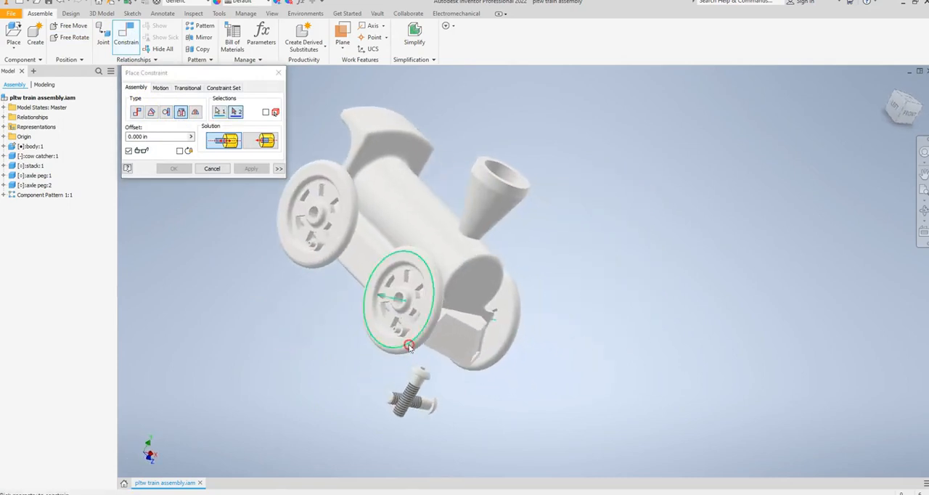
scroll(431, 404, up, 6)
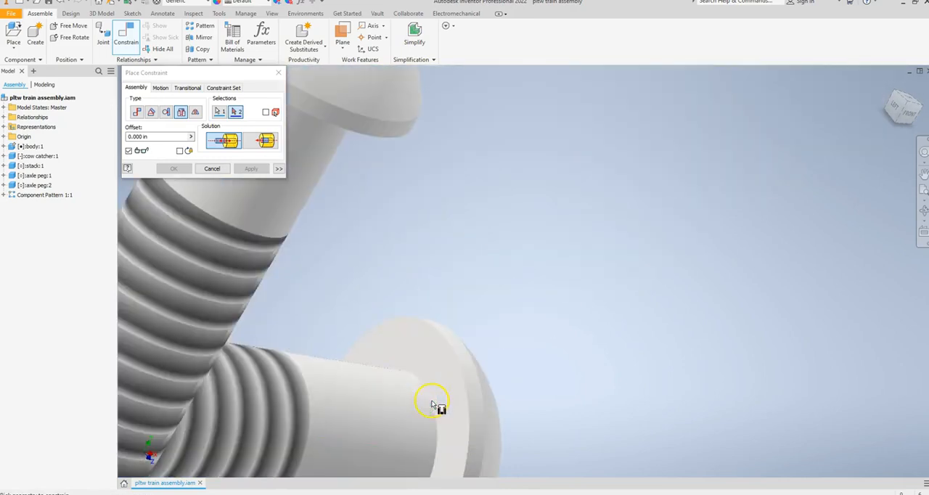
click(431, 396)
scroll(428, 392, down, 8)
shift+middle_drag(498, 334, 438, 322)
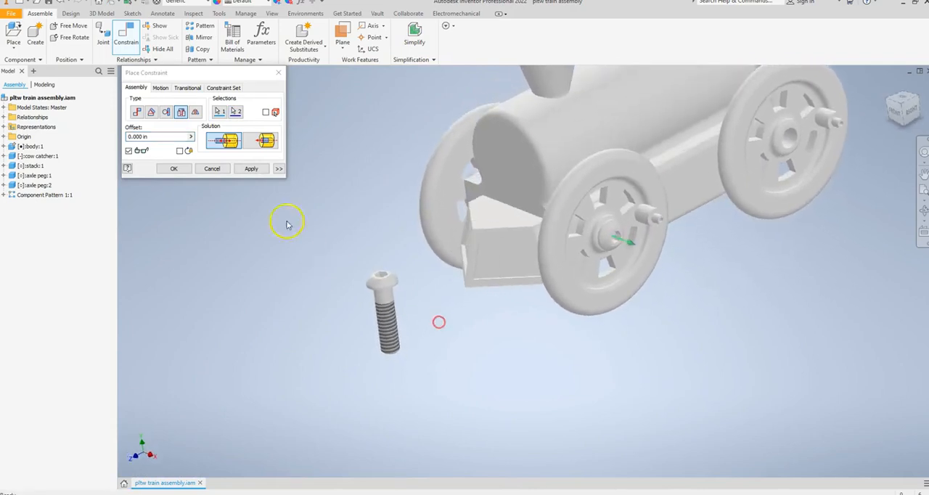
click(251, 168)
Apply an Insert constraint between the left front wheel's hub-hole edge and the edge beneath the second axle peg's head
shift+middle_drag(307, 290, 436, 296)
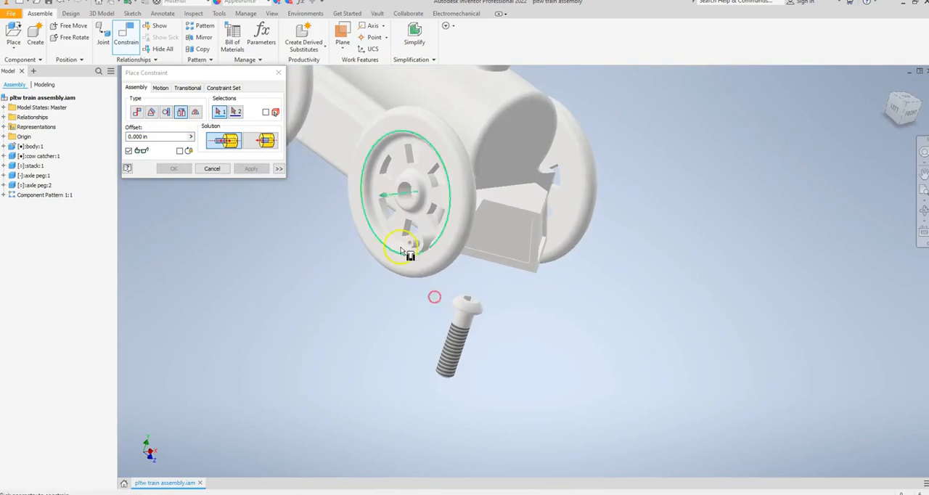
click(404, 191)
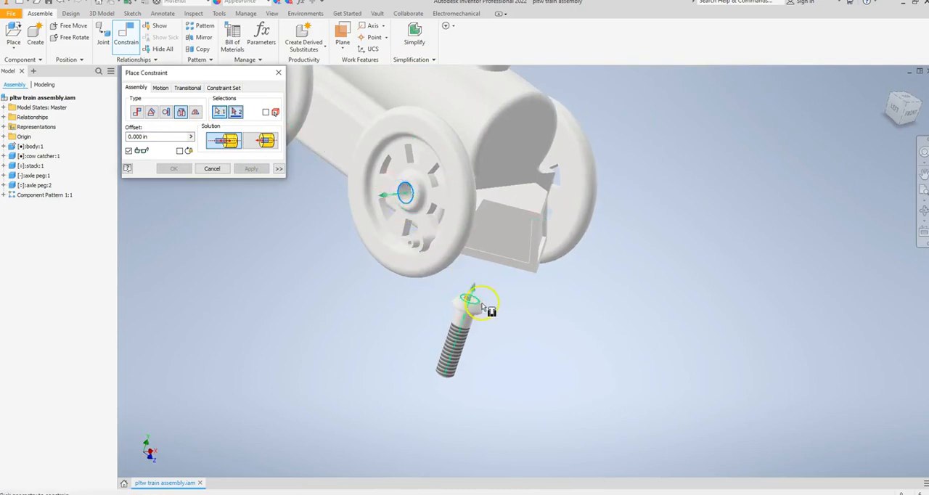
shift+middle_drag(498, 317, 493, 272)
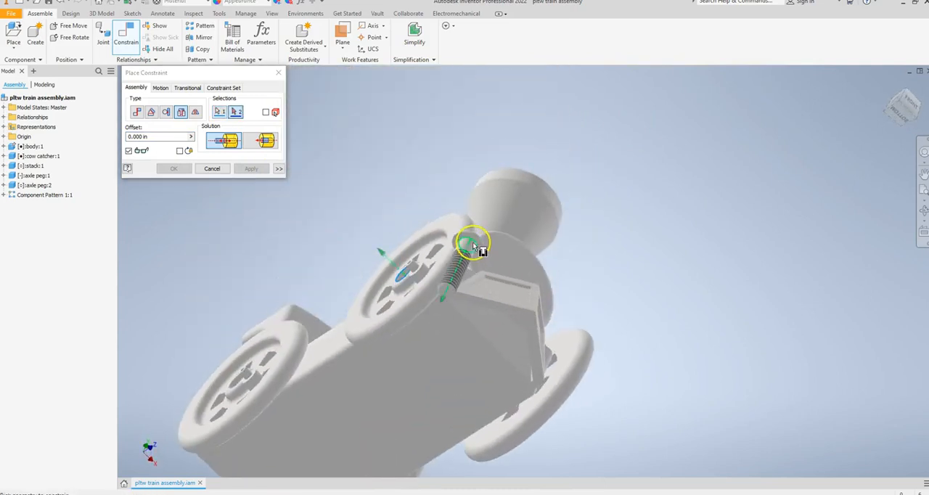
click(474, 244)
click(251, 167)
click(212, 168)
Edit the wheel component pattern to include both front axle pegs
shift+middle_drag(373, 210, 261, 259)
shift+middle_drag(357, 290, 213, 322)
click(41, 196)
right_click(41, 198)
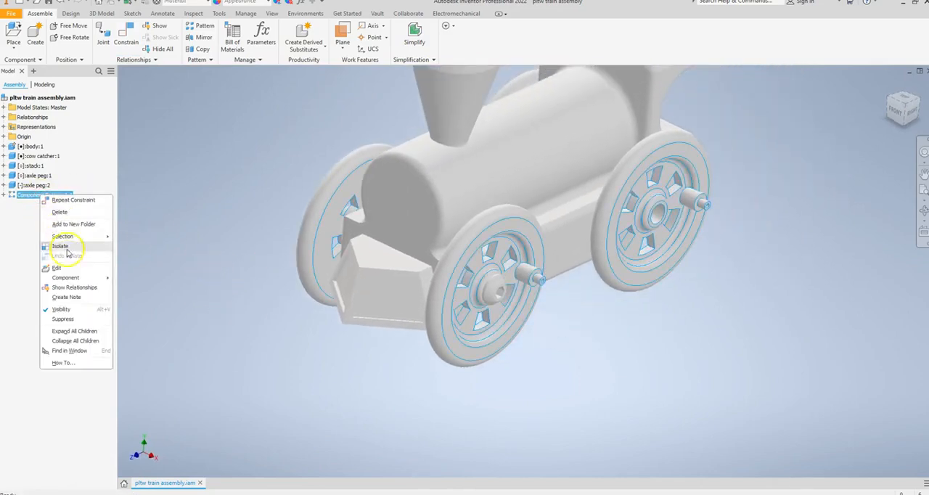
click(64, 269)
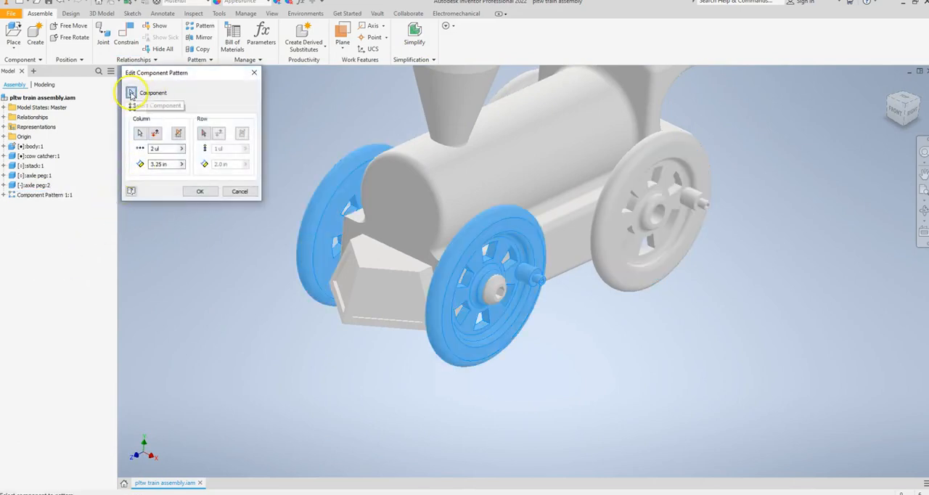
click(496, 286)
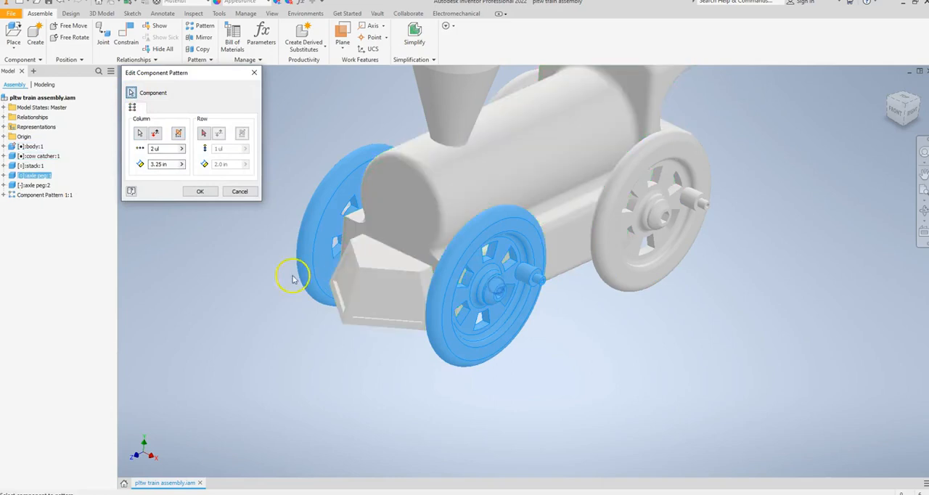
shift+middle_drag(227, 266, 327, 269)
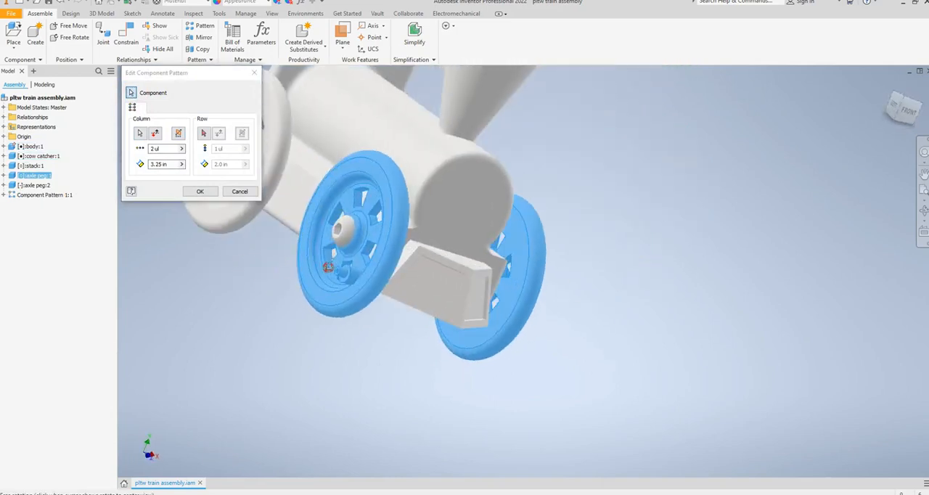
click(344, 238)
click(203, 191)
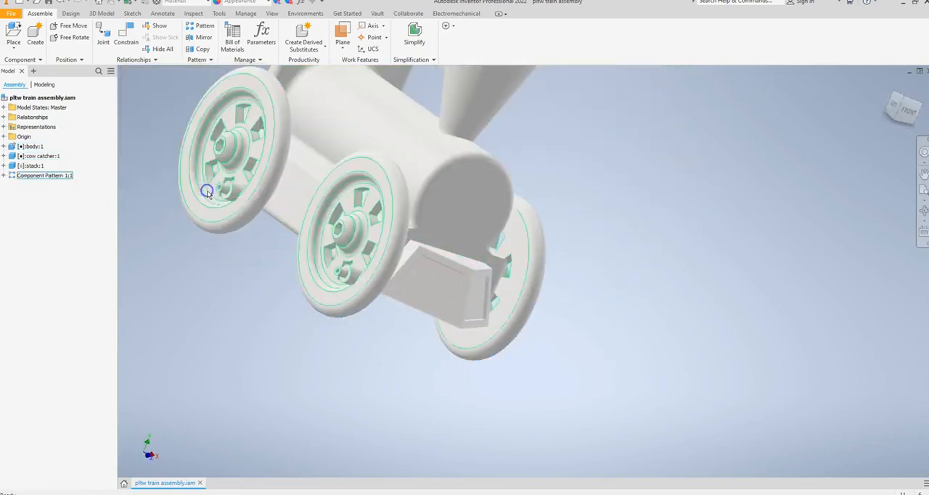
Place two instances of the link arm component in the open space beside the train's right wheels
shift+middle_drag(646, 266, 533, 264)
click(262, 380)
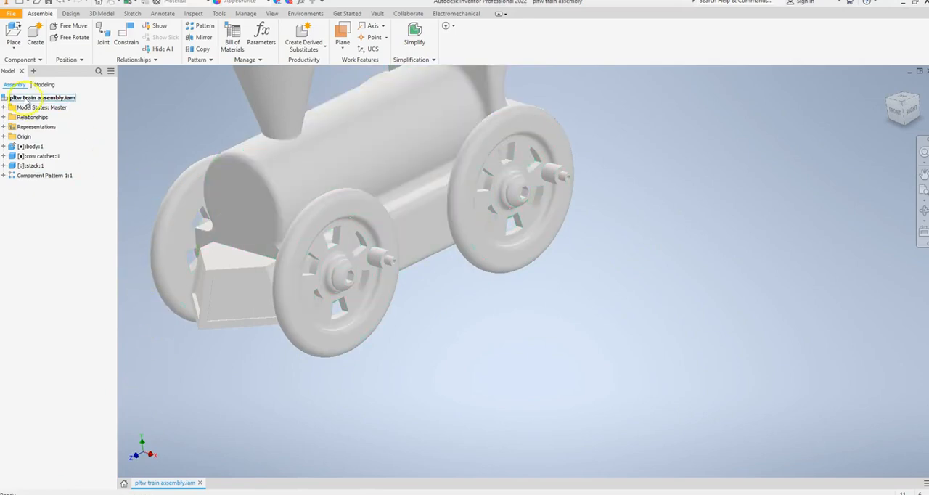
click(15, 33)
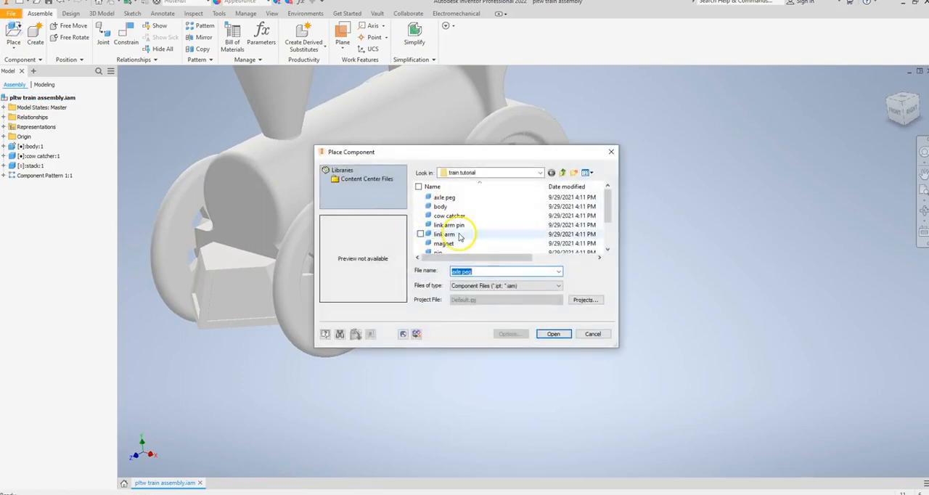
click(458, 235)
click(554, 333)
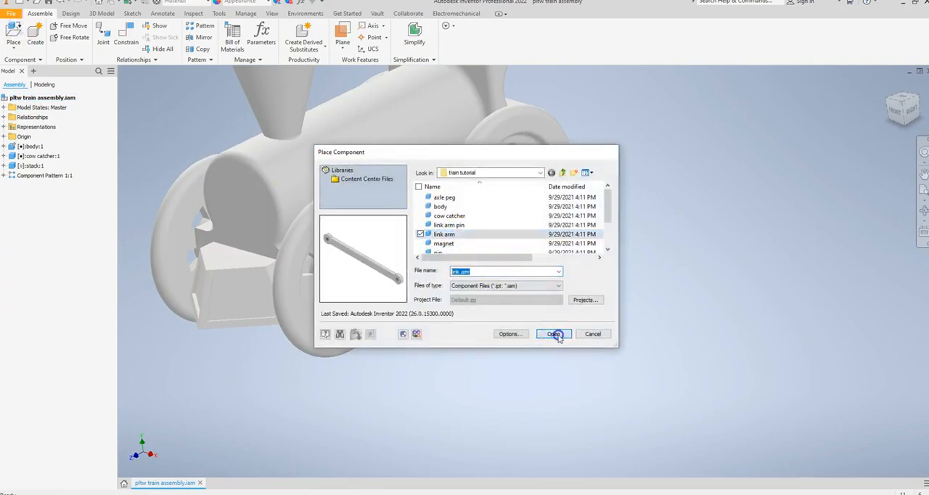
click(537, 369)
click(593, 328)
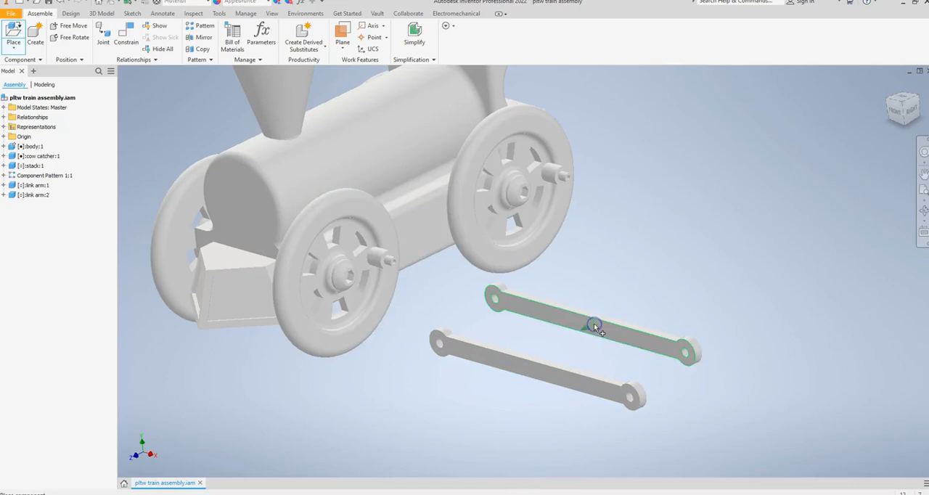
right_click(589, 326)
click(504, 344)
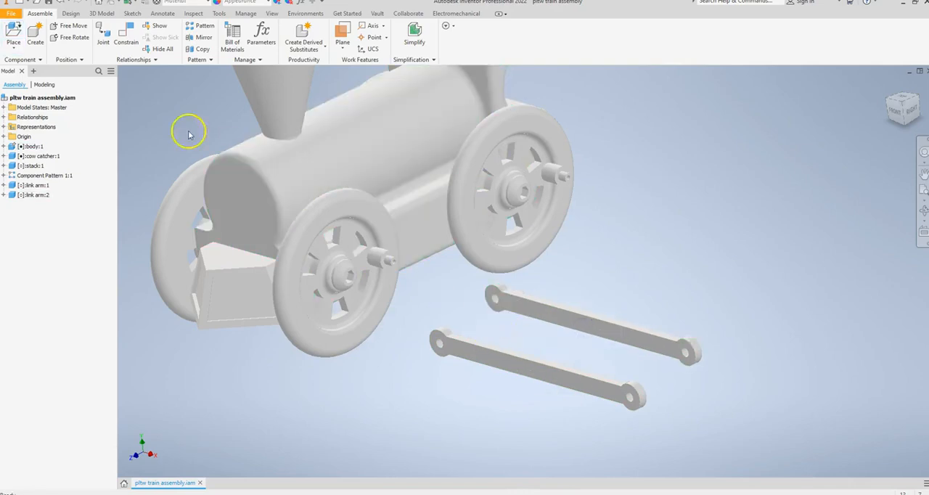
Apply an Insert constraint between the shoulder edge of the right front wheel's protruding pin and the hole edge at one end of the first link arm
click(126, 33)
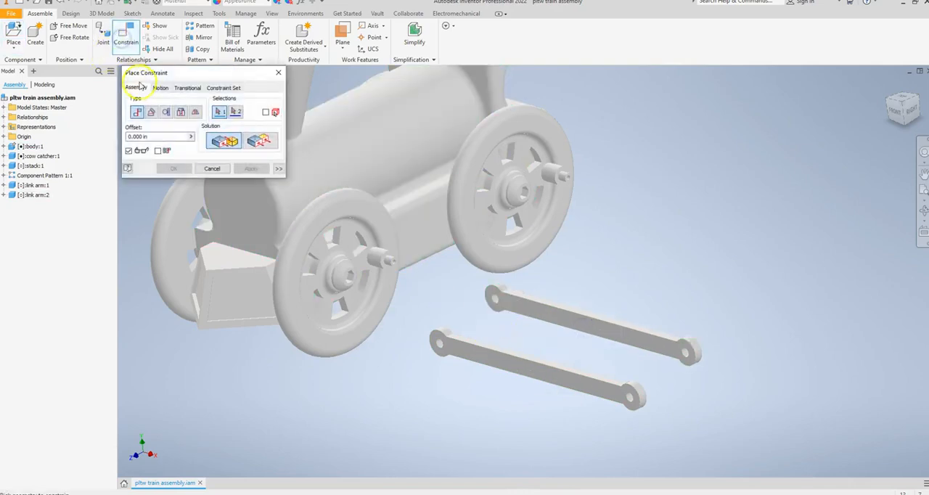
click(181, 112)
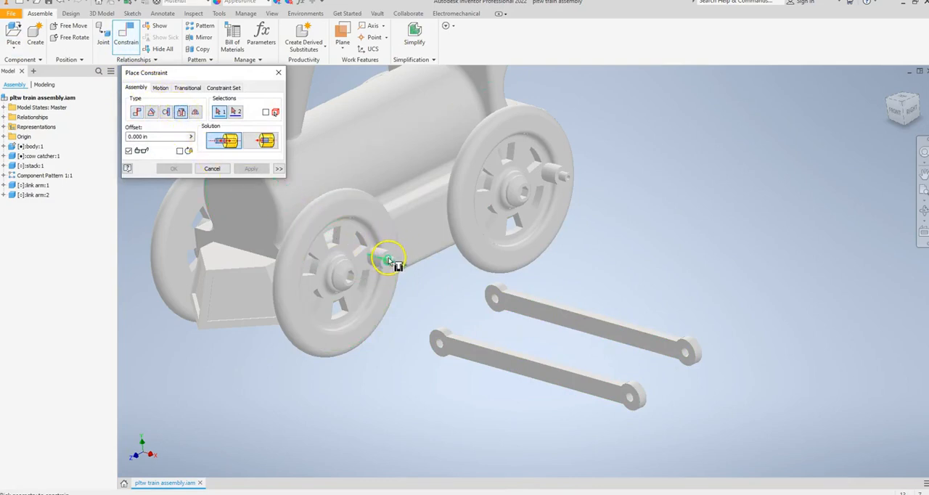
scroll(392, 263, down, 3)
scroll(390, 261, up, 10)
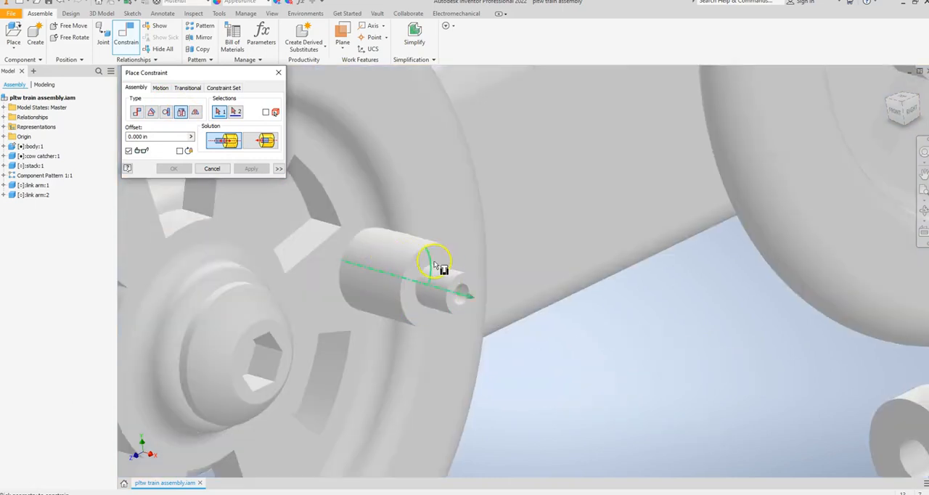
click(434, 269)
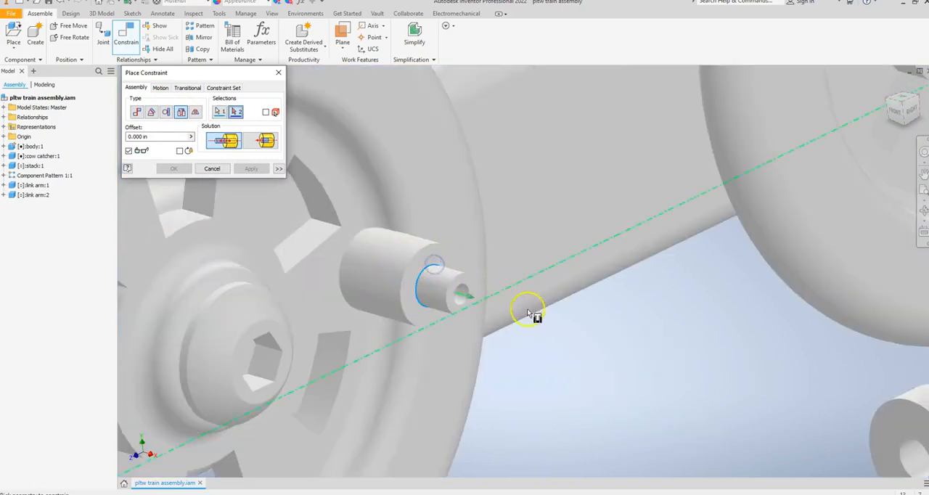
scroll(537, 323, down, 6)
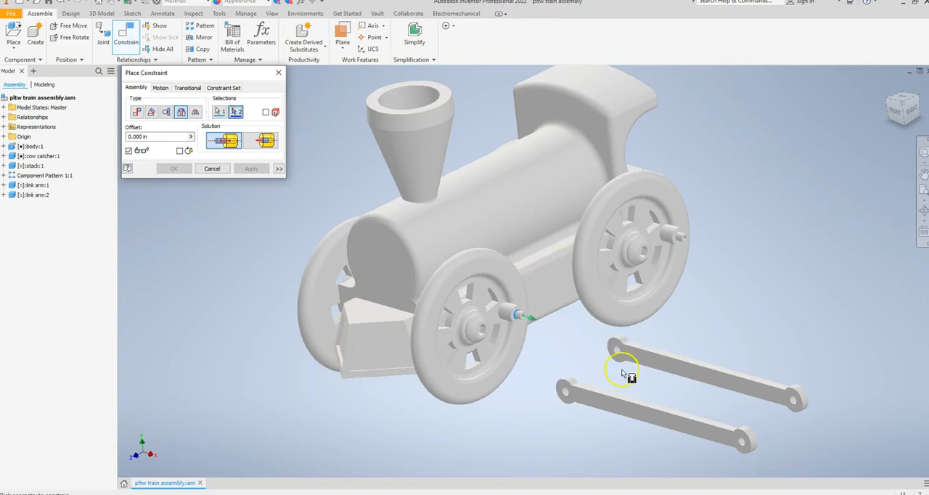
click(741, 442)
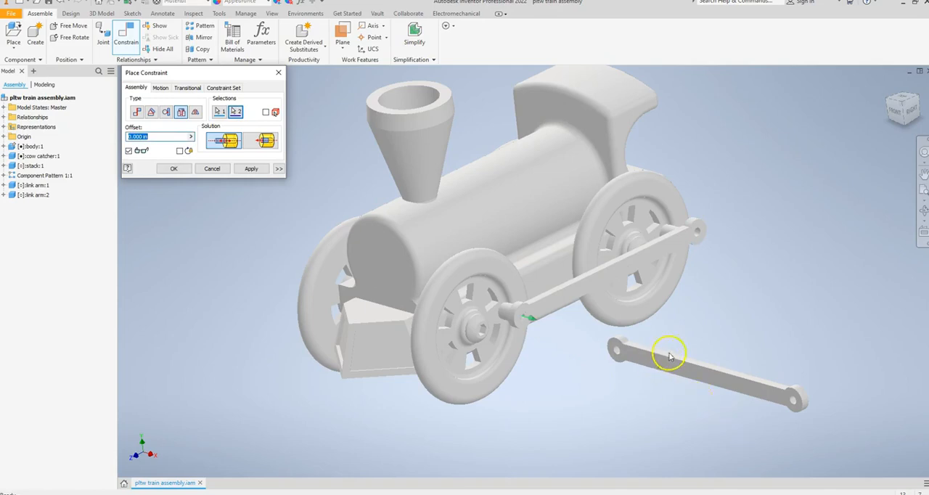
click(245, 170)
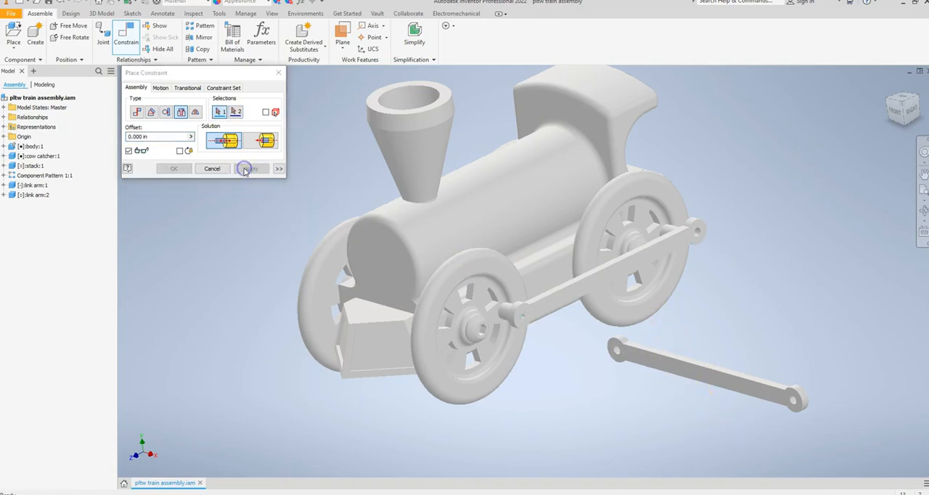
shift+middle_drag(756, 285, 659, 315)
click(216, 170)
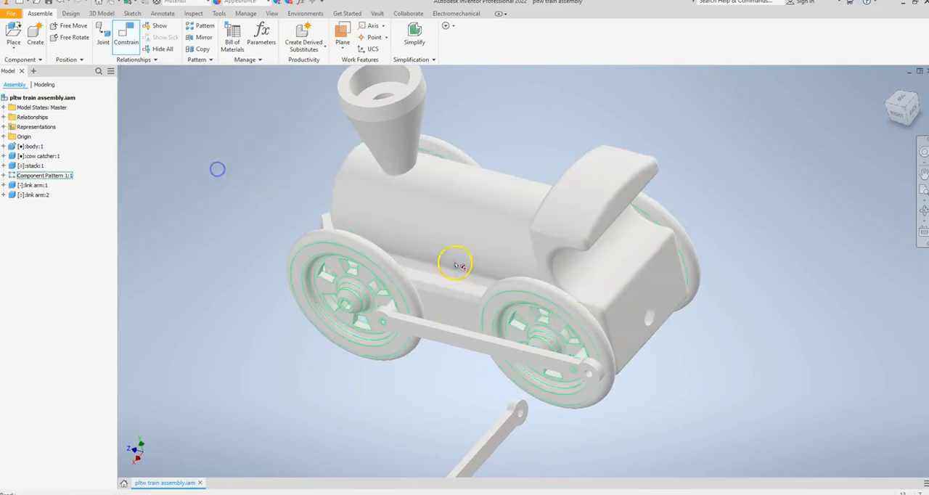
Move the attached link arm to test its motion with the wheels and examine its alignment with the right rear wheel's pin
drag(564, 364, 575, 384)
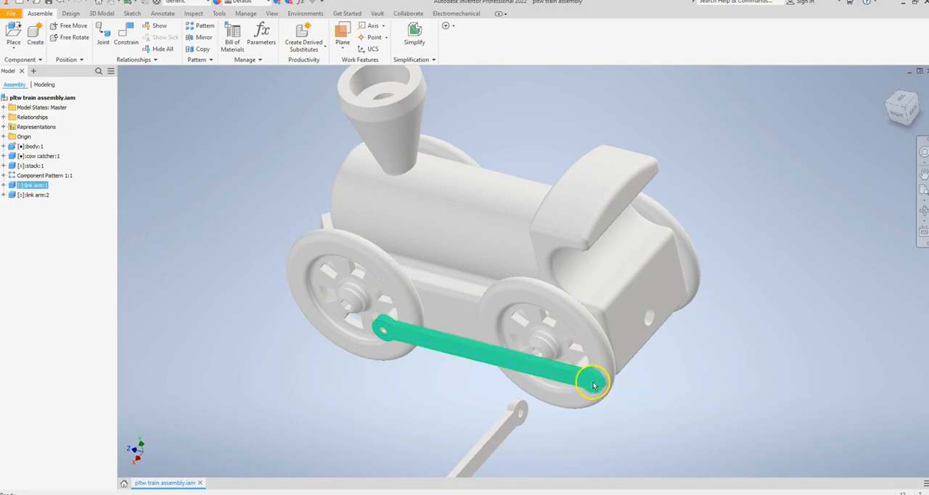
drag(593, 384, 592, 374)
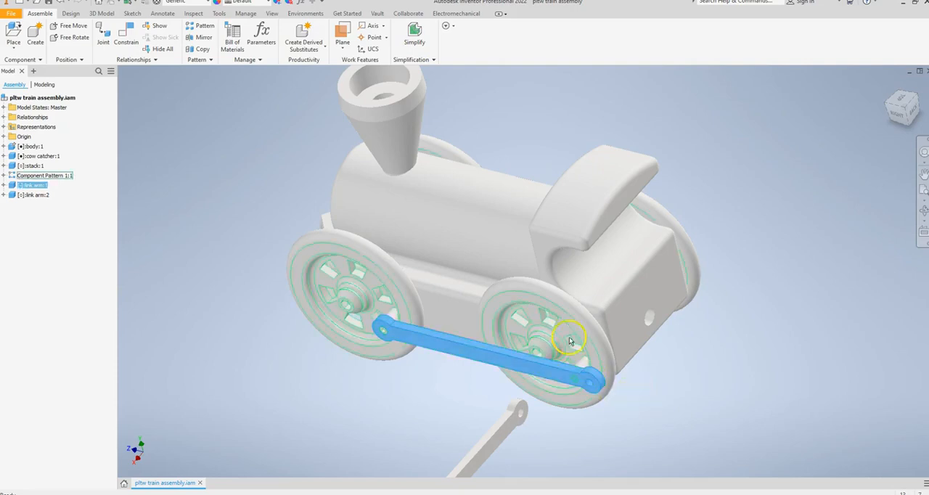
click(570, 315)
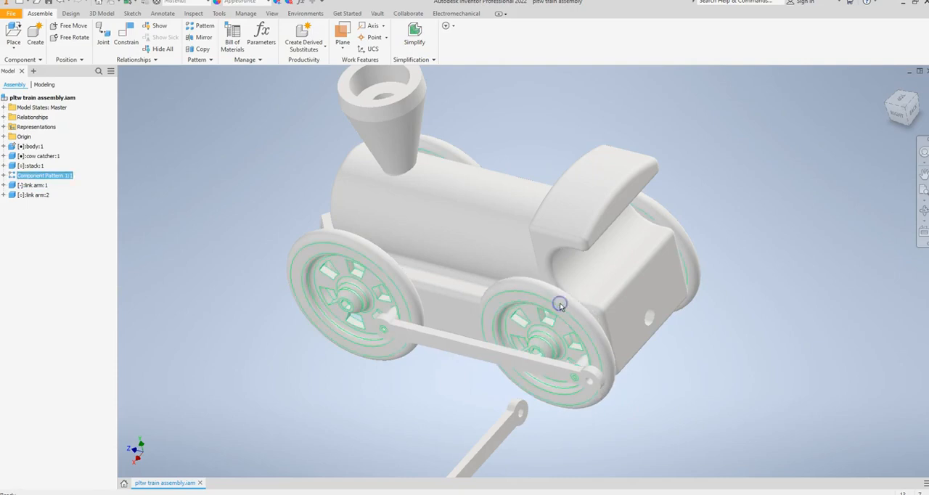
mouse_move(599, 394)
mouse_down()
mouse_move(600, 385)
mouse_move(595, 402)
mouse_up()
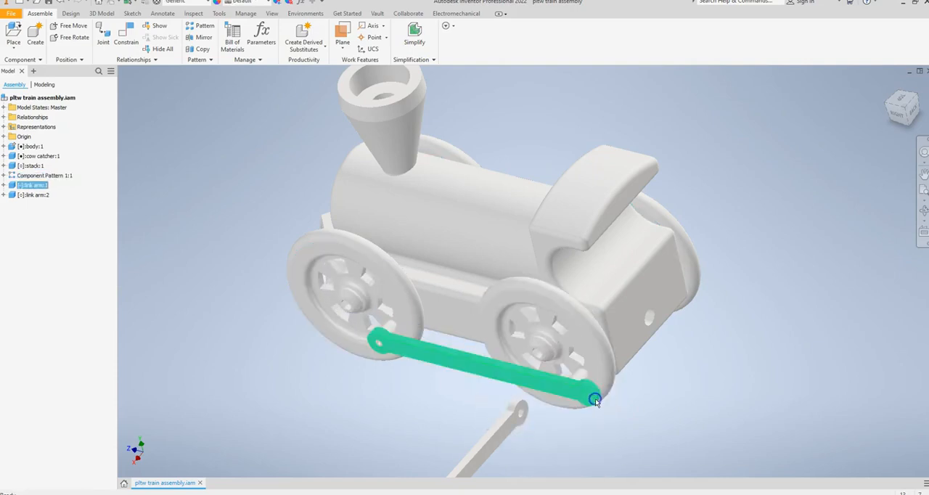
click(629, 415)
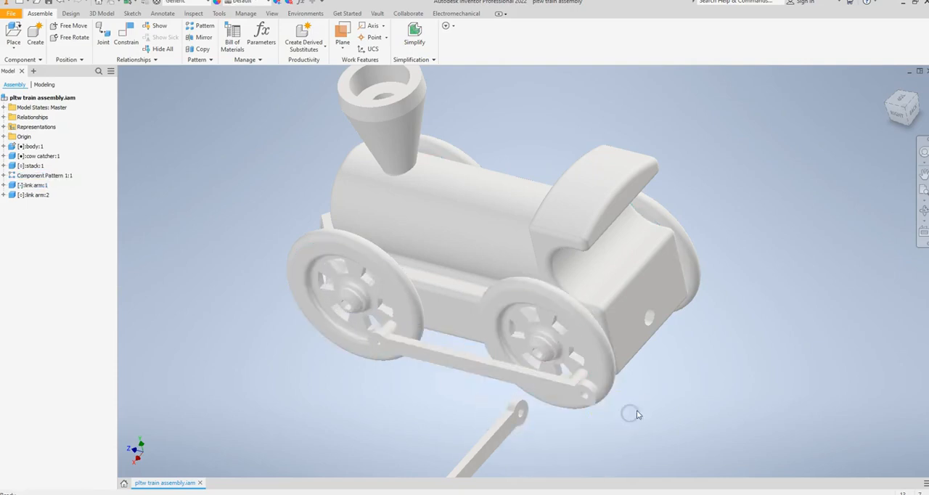
shift+middle_drag(641, 398, 663, 382)
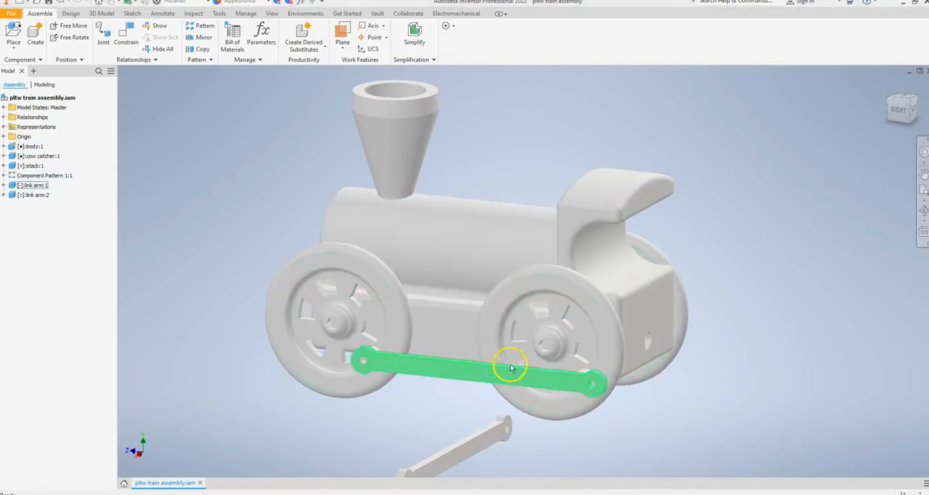
click(569, 368)
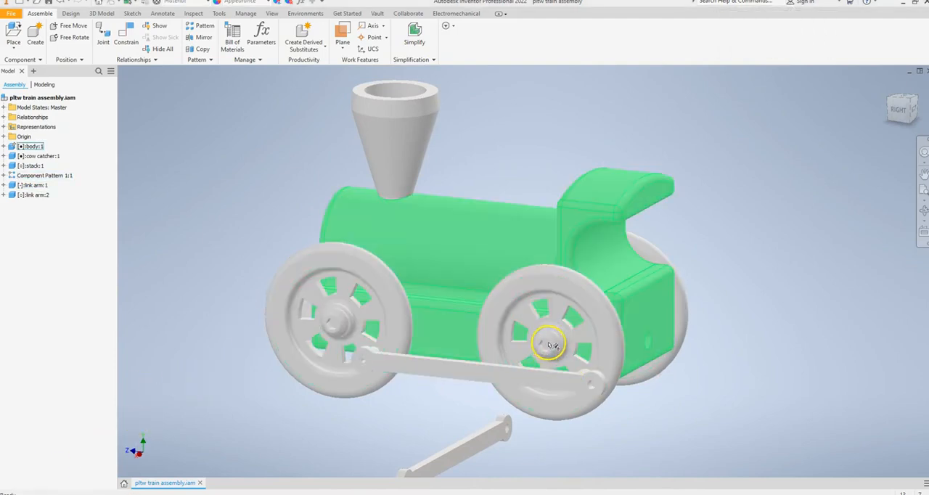
click(519, 290)
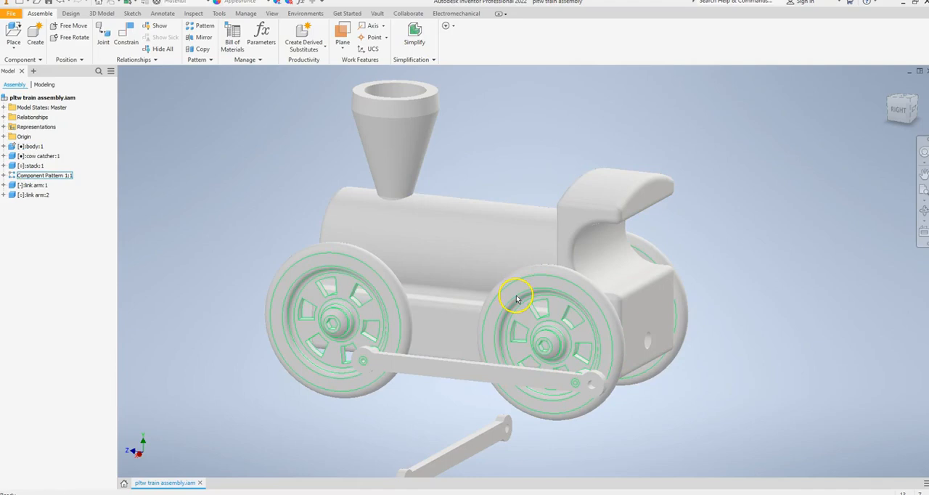
click(374, 349)
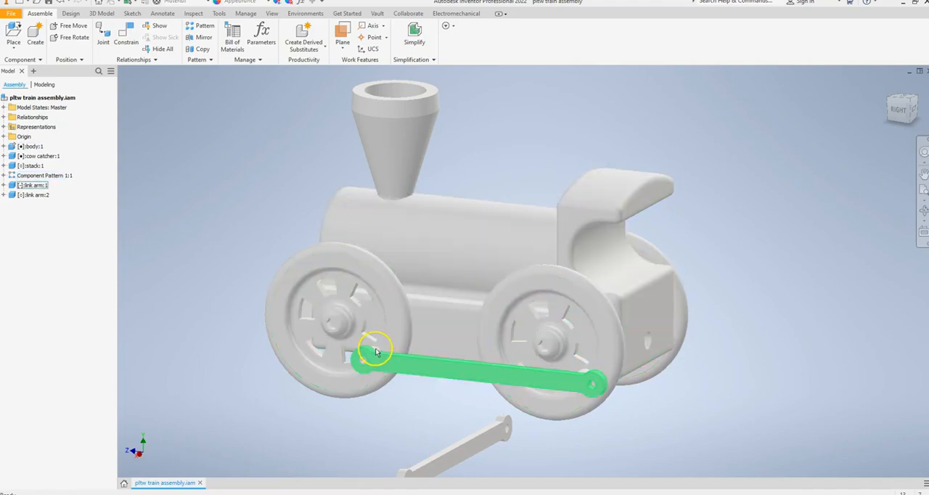
shift+middle_drag(406, 346, 388, 361)
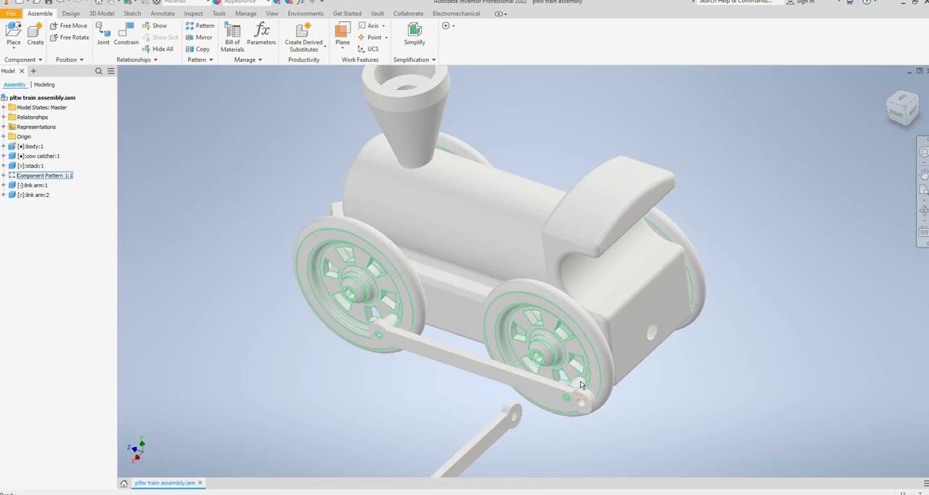
click(569, 405)
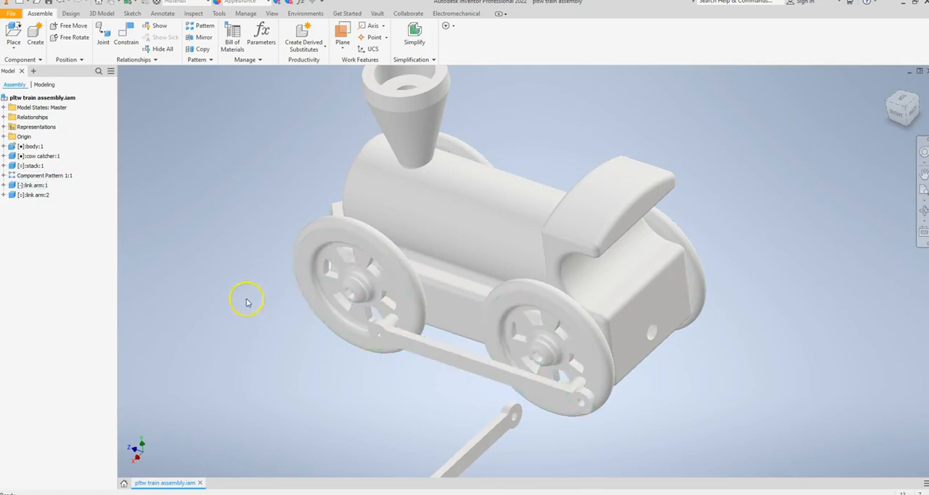
shift+middle_drag(253, 305, 357, 259)
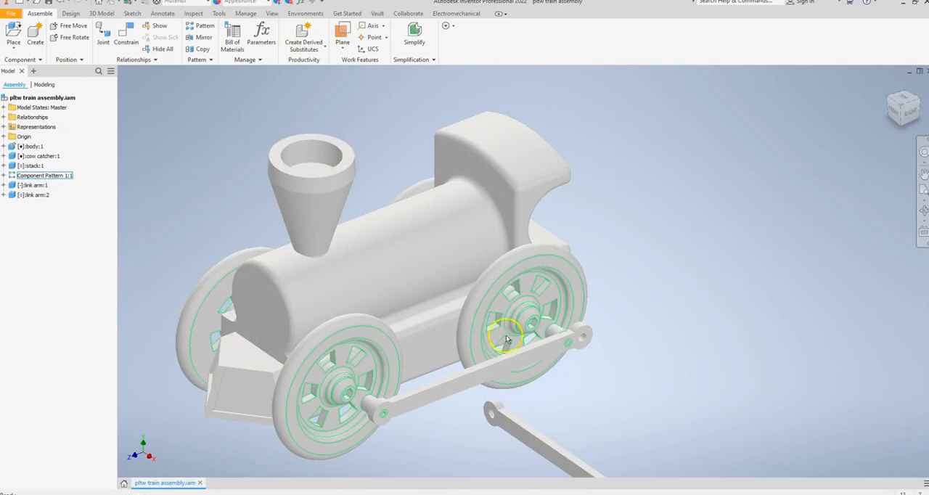
right_click(40, 177)
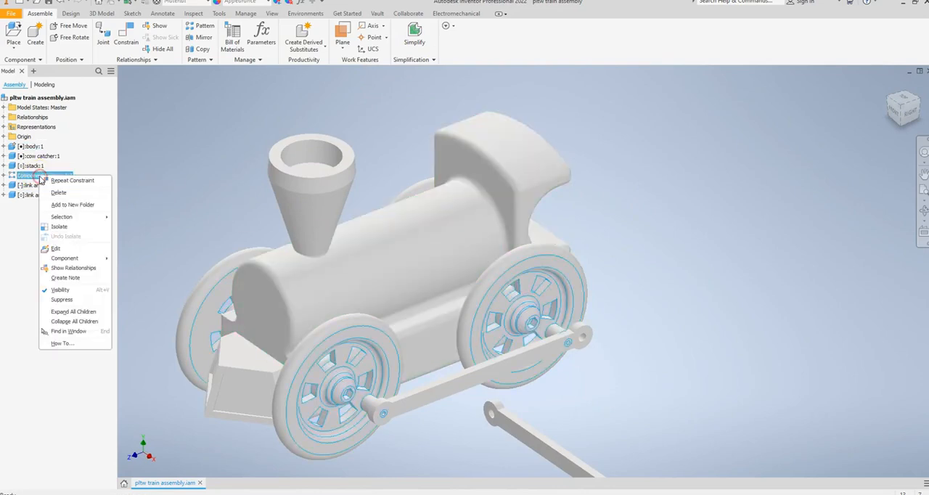
click(56, 248)
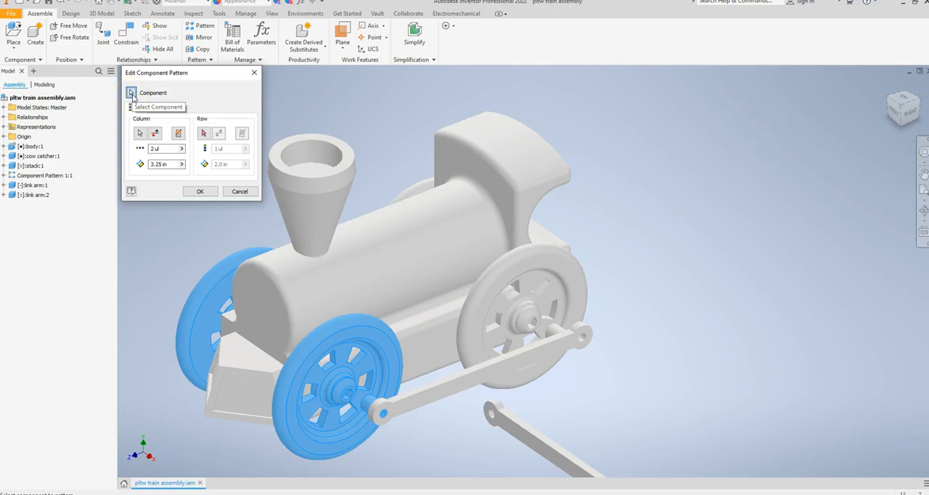
click(132, 95)
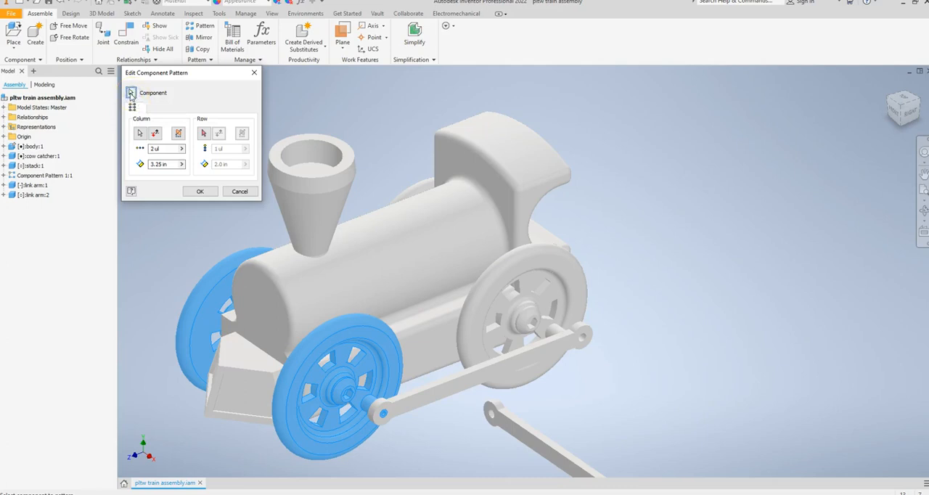
click(492, 289)
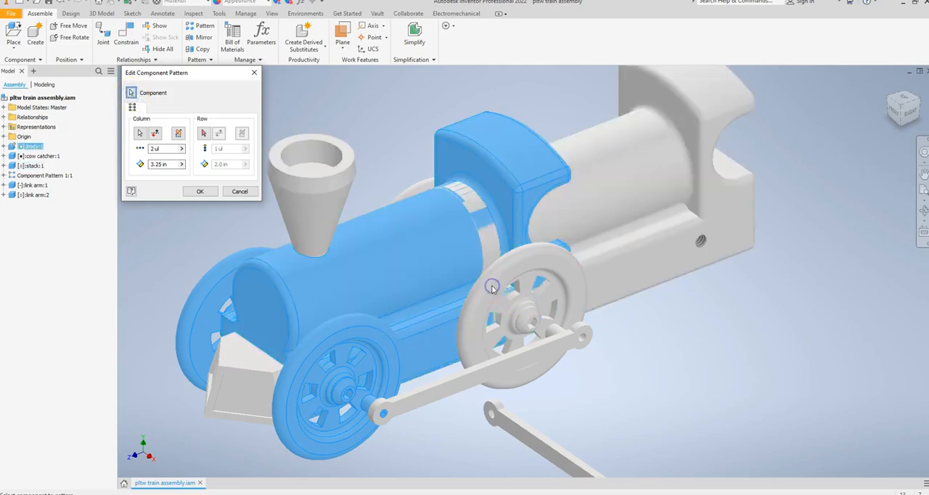
click(239, 191)
Delete the component pattern that copies the front wheels and axle pegs to the rear
right_click(60, 179)
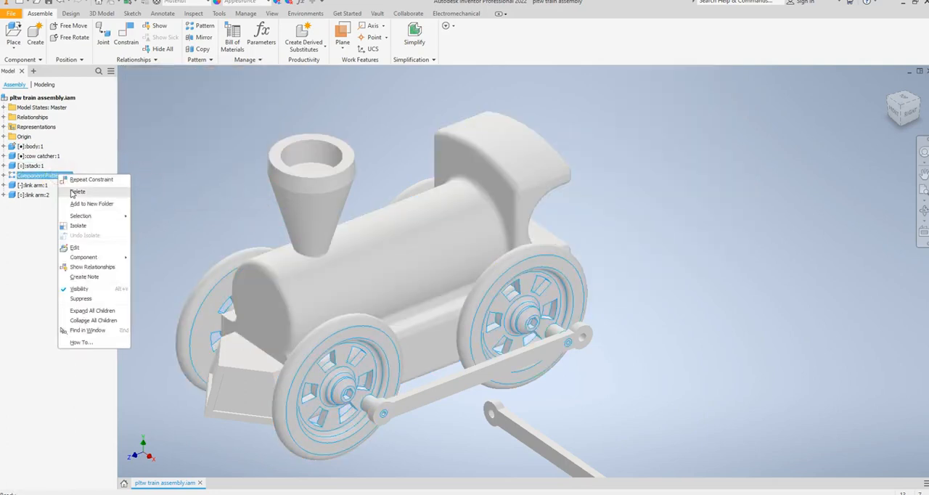
click(71, 190)
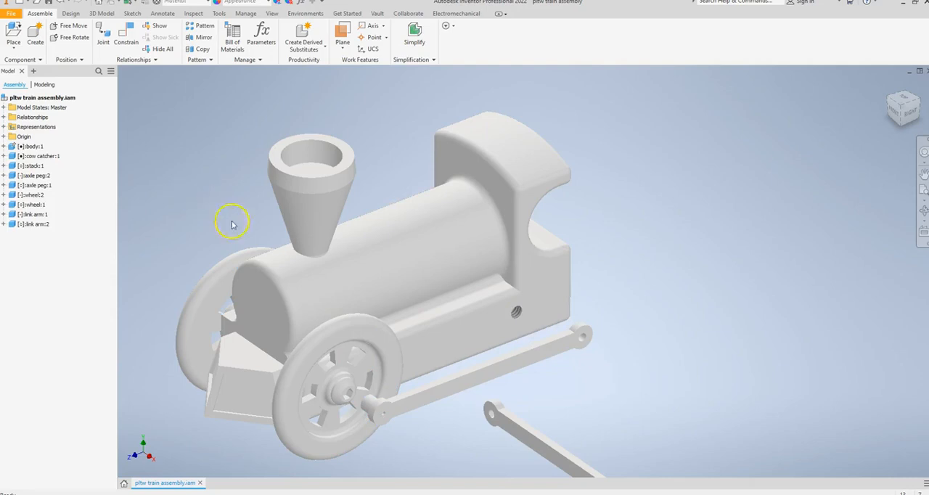
Place two more instances of the wheel component in the open space beside the rear of the train
scroll(649, 199, down, 2)
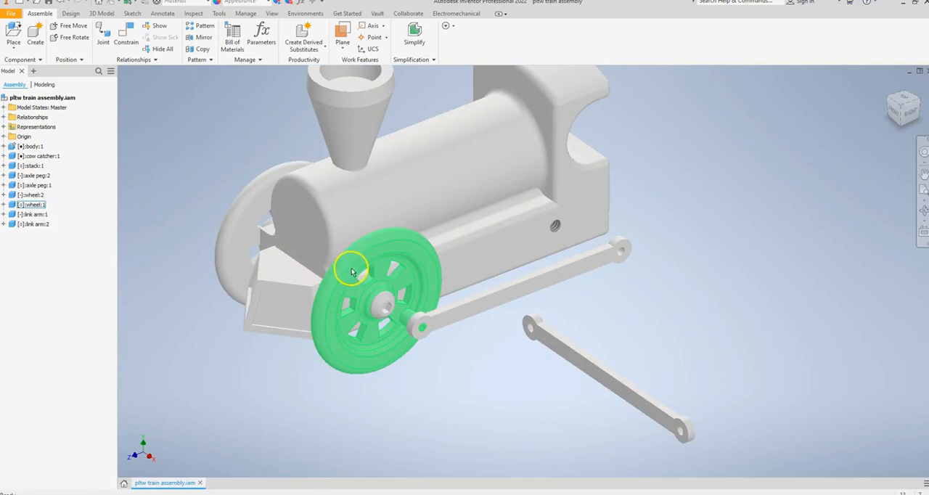
click(13, 36)
scroll(468, 240, down, 1)
scroll(468, 243, down, 1)
click(462, 246)
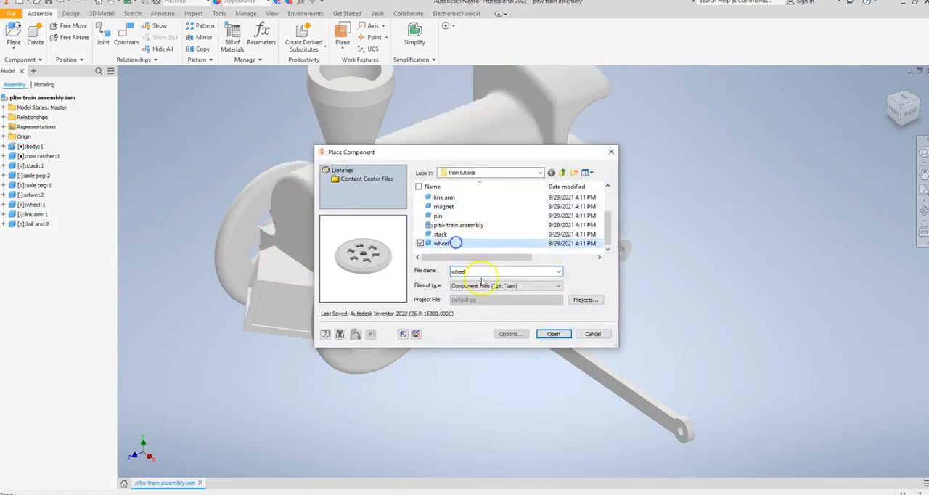
click(552, 334)
click(716, 274)
click(688, 172)
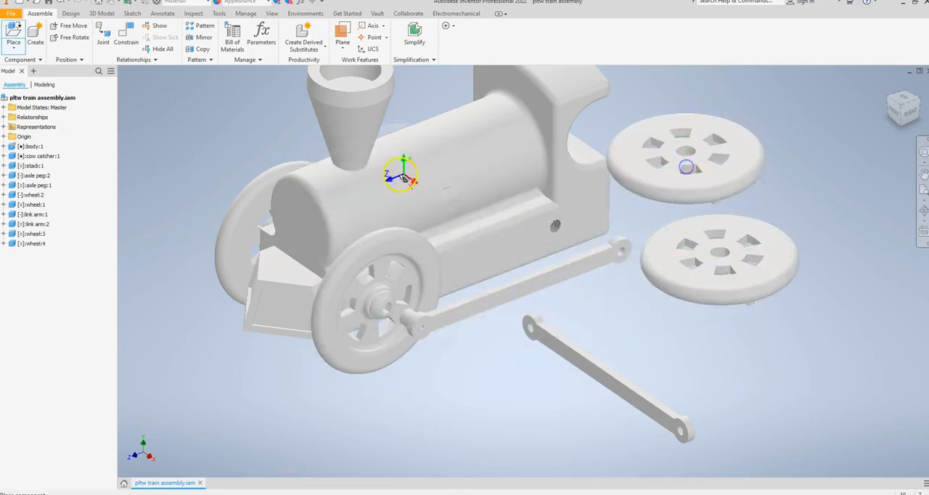
right_click(218, 154)
click(248, 152)
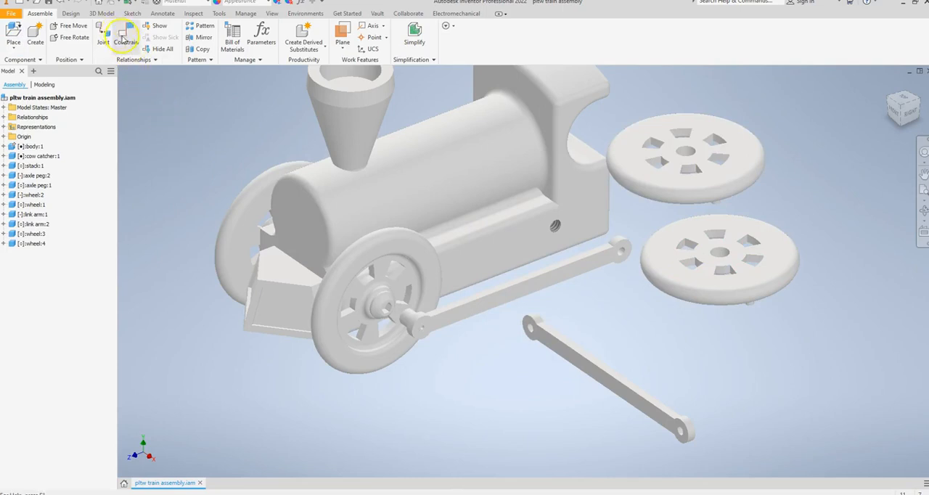
Apply an Insert constraint between the body's right rear axle hole and the centre hole of one loose wheel
click(124, 36)
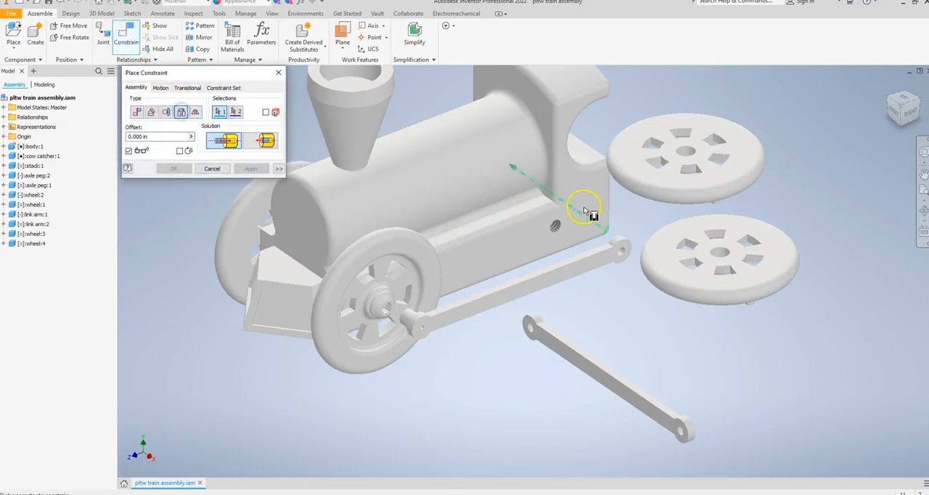
click(555, 227)
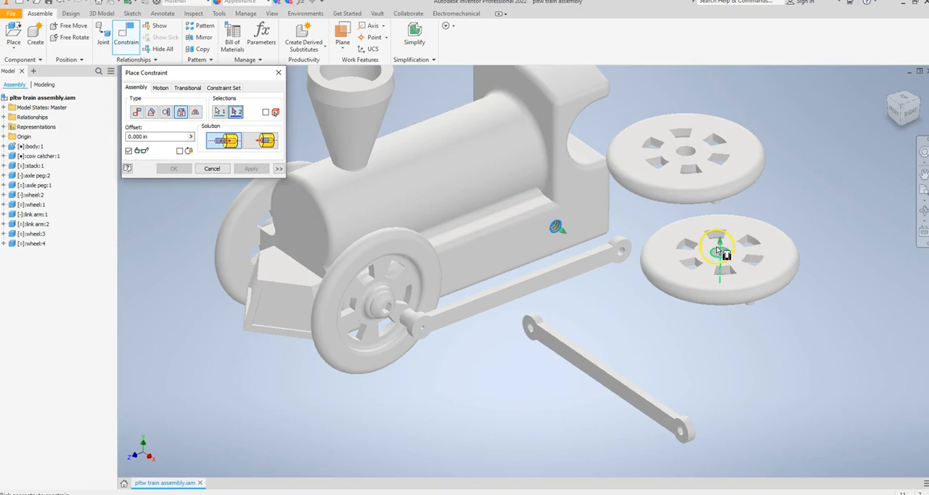
click(717, 252)
click(251, 169)
Apply an Insert constraint between the remaining loose wheel's centre hole and the body's left rear axle hole, finishing the wheel constraints
shift+middle_drag(747, 266, 404, 284)
click(350, 270)
shift+middle_drag(263, 272, 338, 298)
click(332, 287)
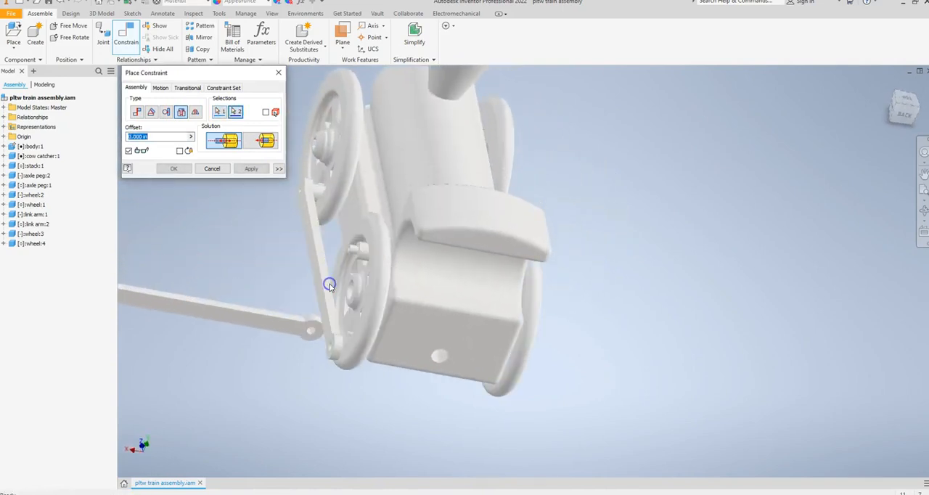
shift+middle_drag(595, 315, 721, 310)
click(247, 169)
click(219, 171)
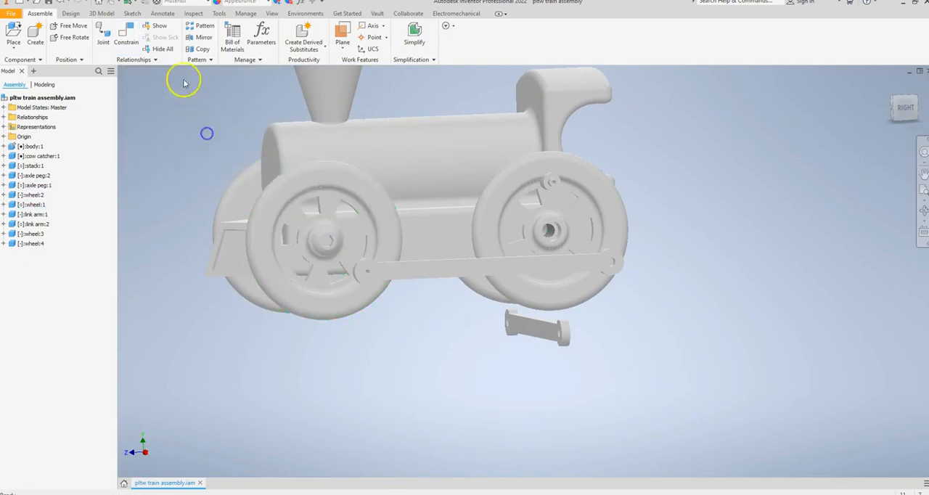
Pattern both front axle pegs to the rear wheels in a rectangular pattern of 2 columns spaced 3.25 in along the body's lower edge
click(200, 26)
click(323, 239)
shift+middle_drag(225, 245, 338, 261)
click(382, 260)
shift+middle_drag(651, 284, 537, 279)
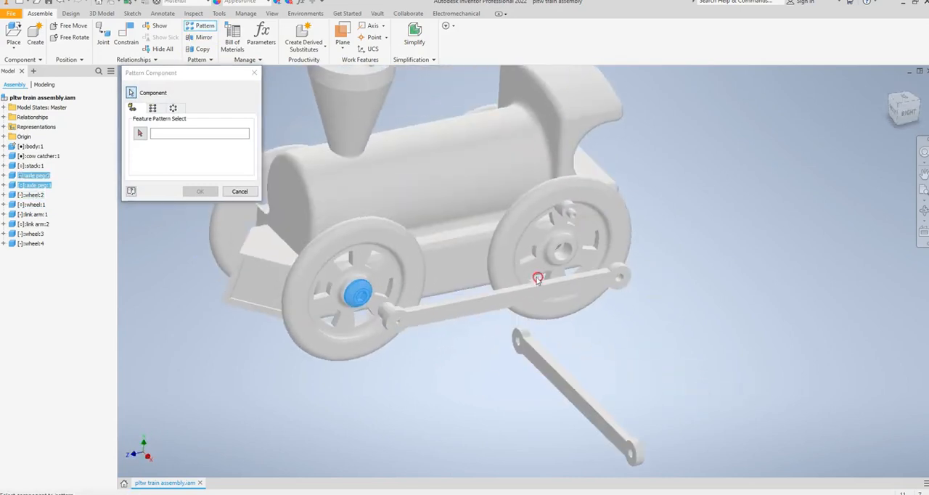
click(153, 108)
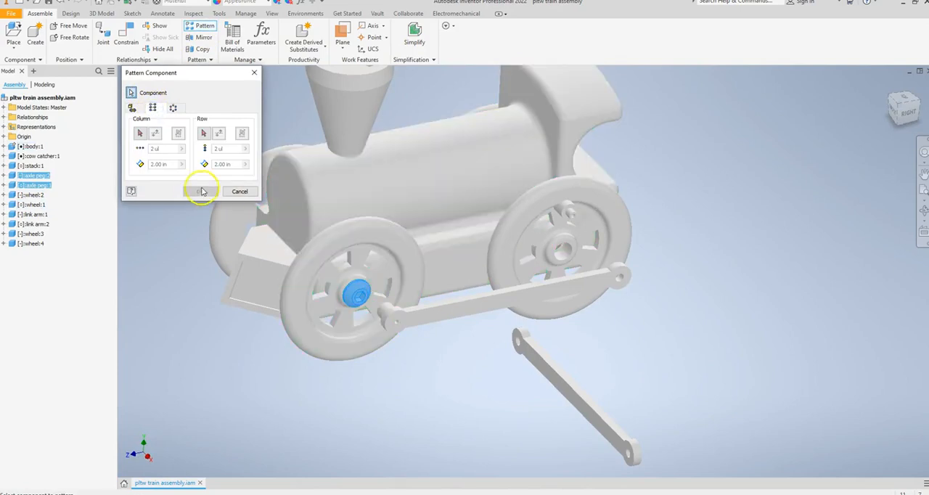
click(142, 133)
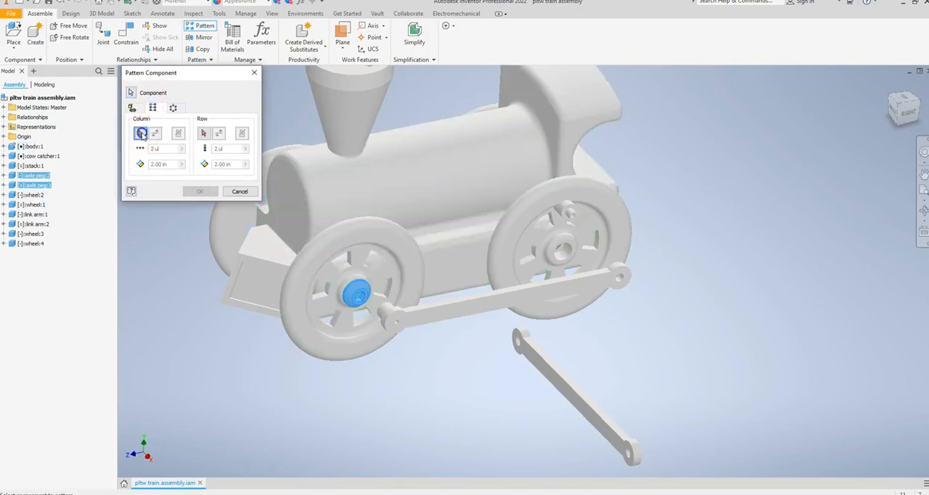
click(450, 297)
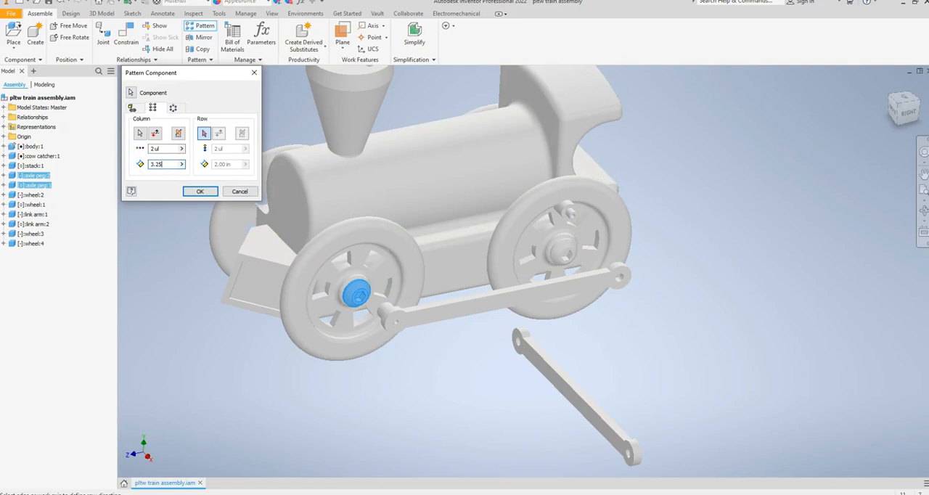
click(204, 192)
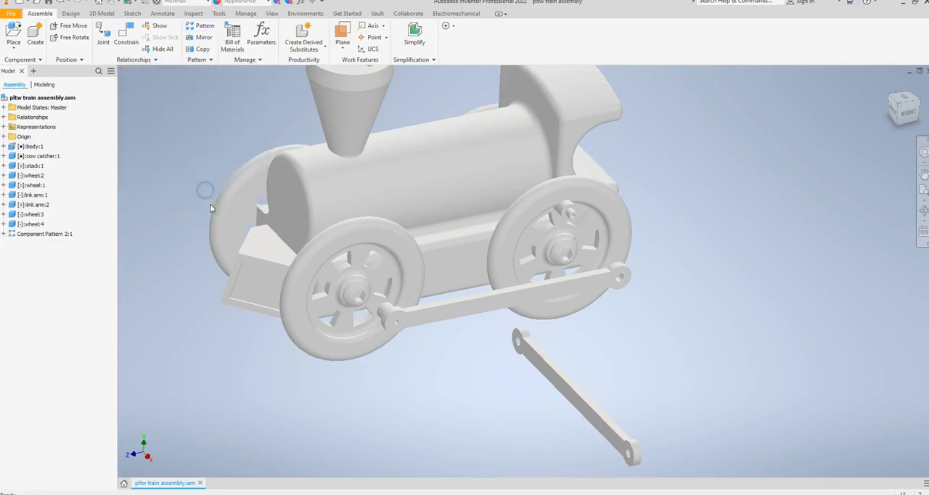
Apply an Insert constraint between the shoulder edge of the right rear wheel's pin and the hole edge at the first link arm's free end
shift+middle_drag(197, 339, 157, 319)
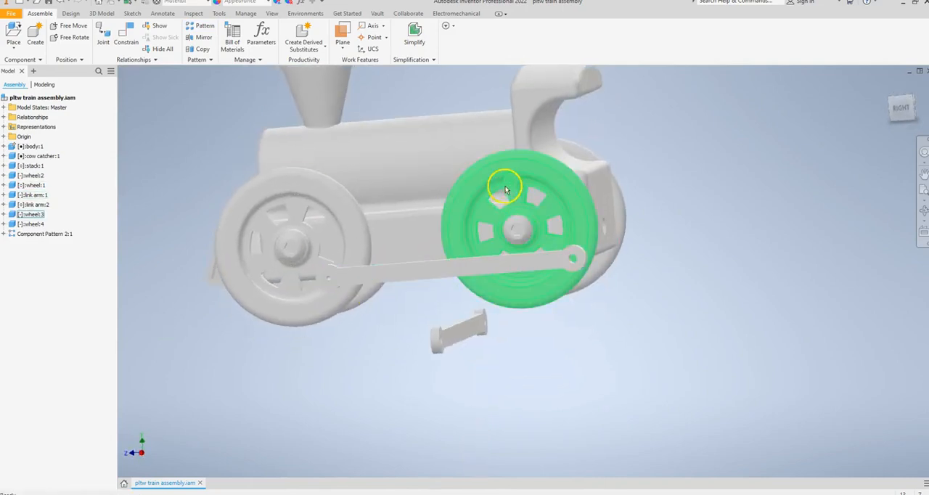
click(125, 37)
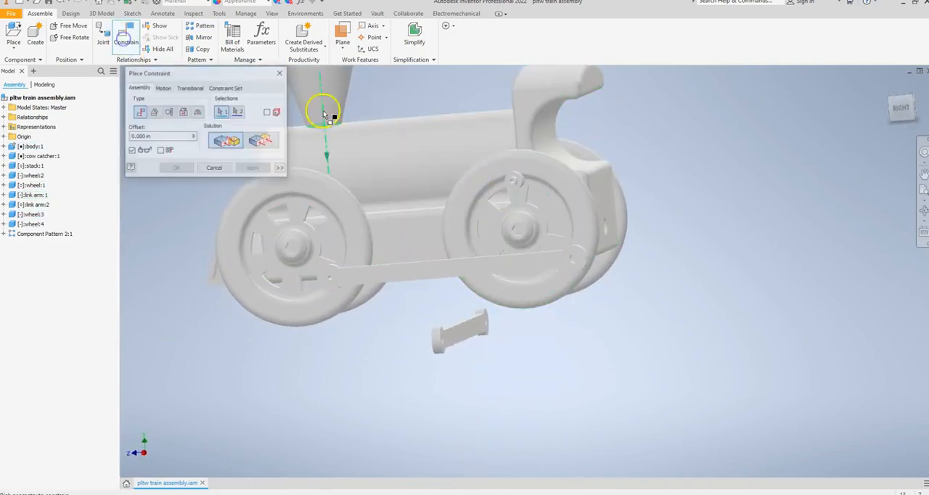
scroll(535, 204, up, 5)
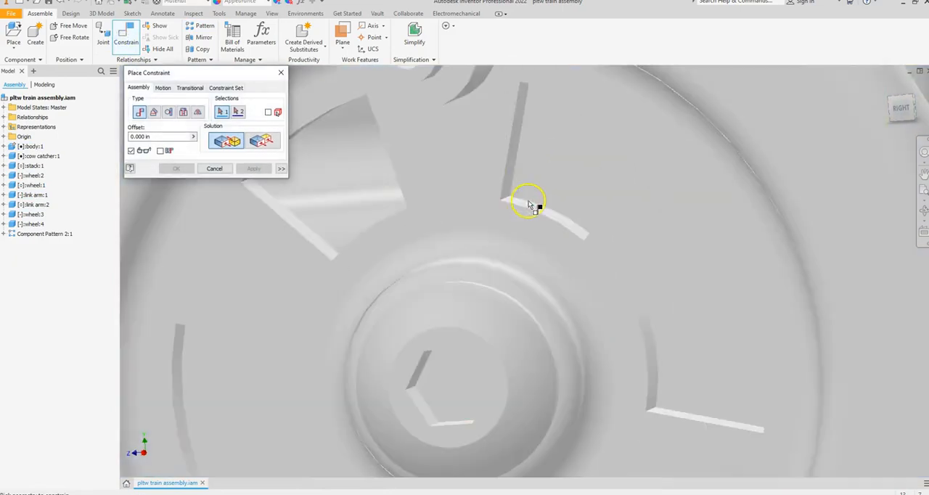
middle_drag(462, 134, 469, 236)
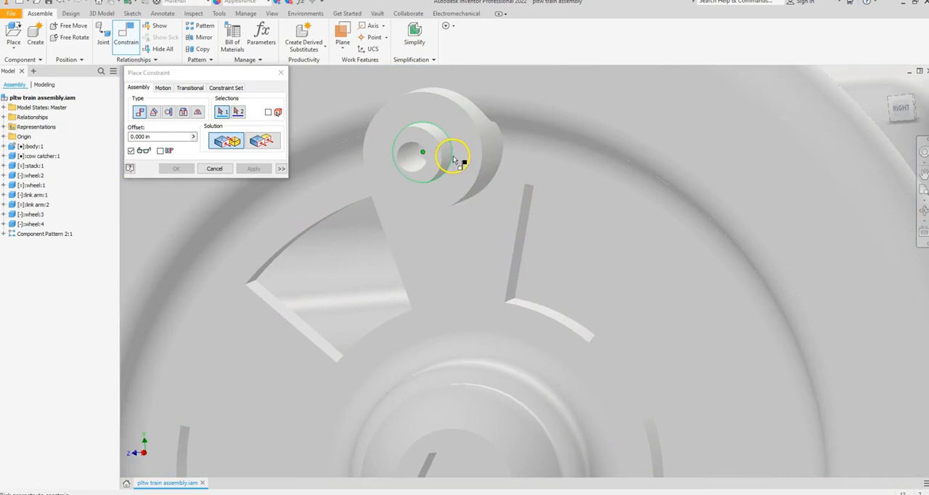
click(183, 111)
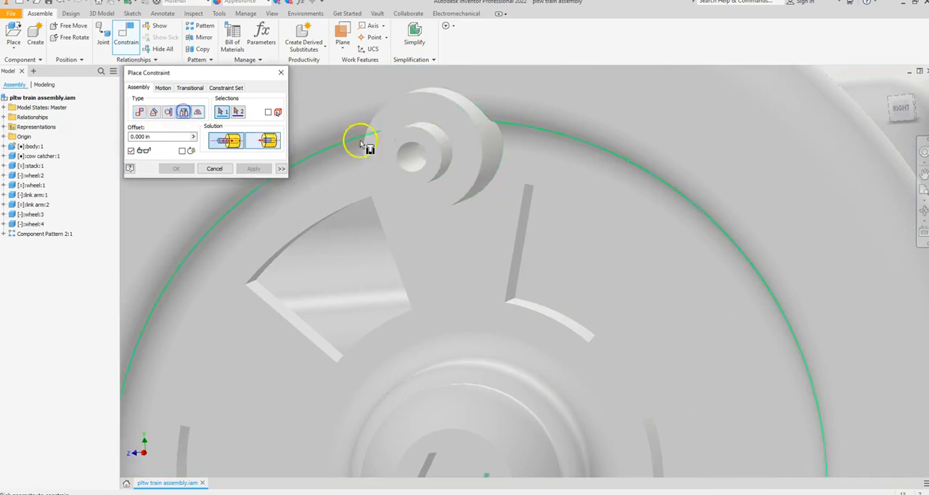
click(455, 151)
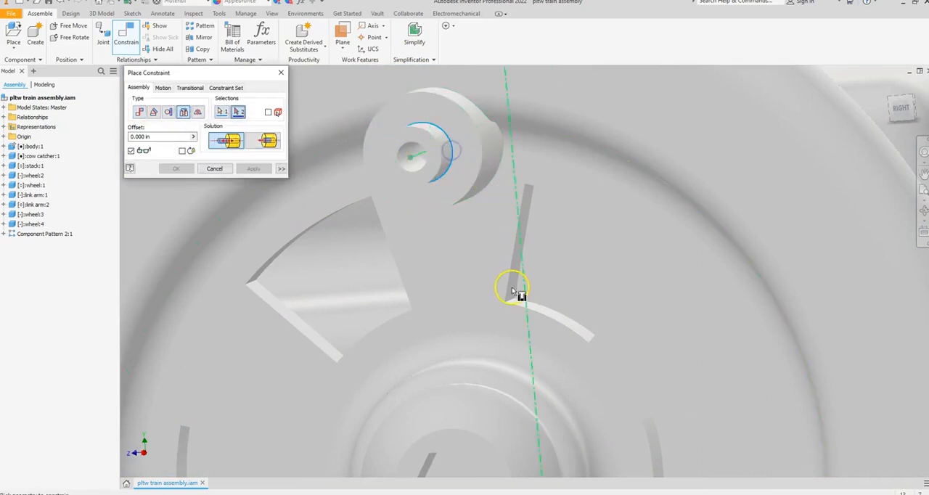
scroll(515, 290, down, 3)
scroll(625, 369, down, 2)
shift+middle_drag(643, 359, 486, 353)
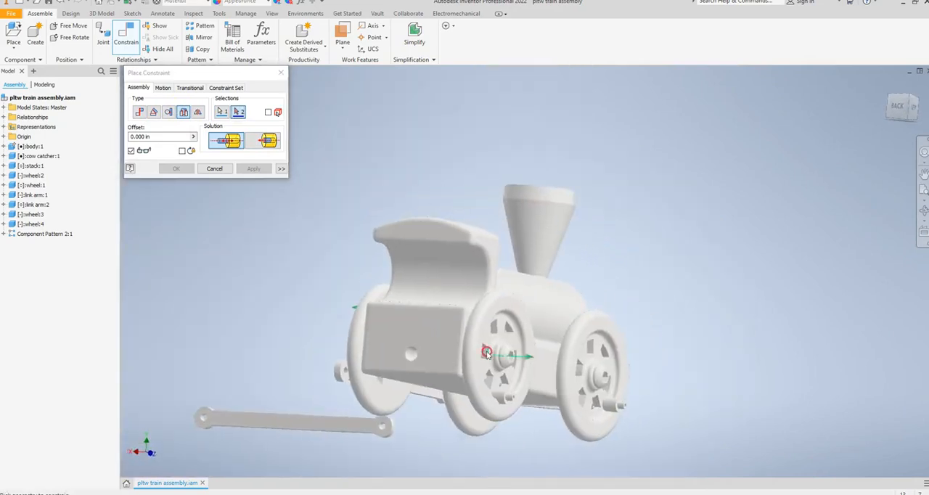
scroll(340, 381, up, 4)
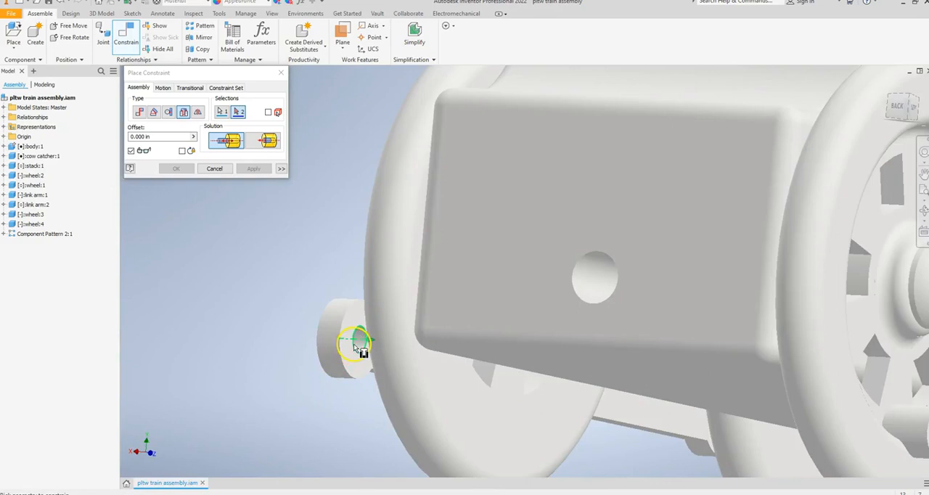
click(355, 348)
shift+middle_drag(296, 291, 418, 302)
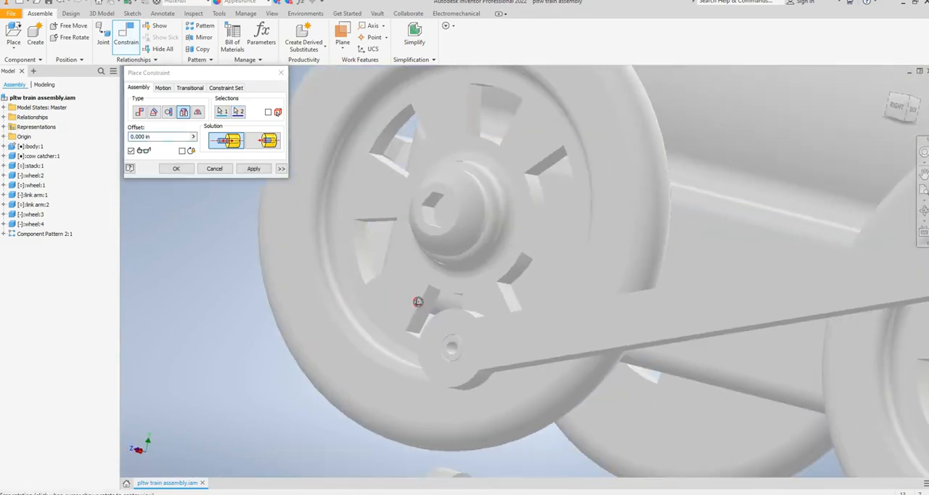
middle_drag(689, 316, 344, 321)
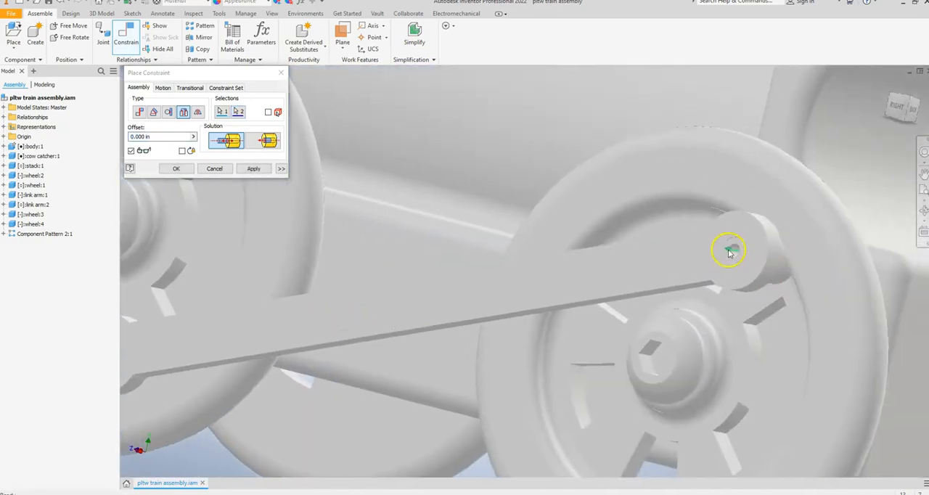
click(252, 168)
Apply an Insert constraint between the hole edge at one end of the second link arm and the left front wheel's pin
scroll(601, 298, down, 5)
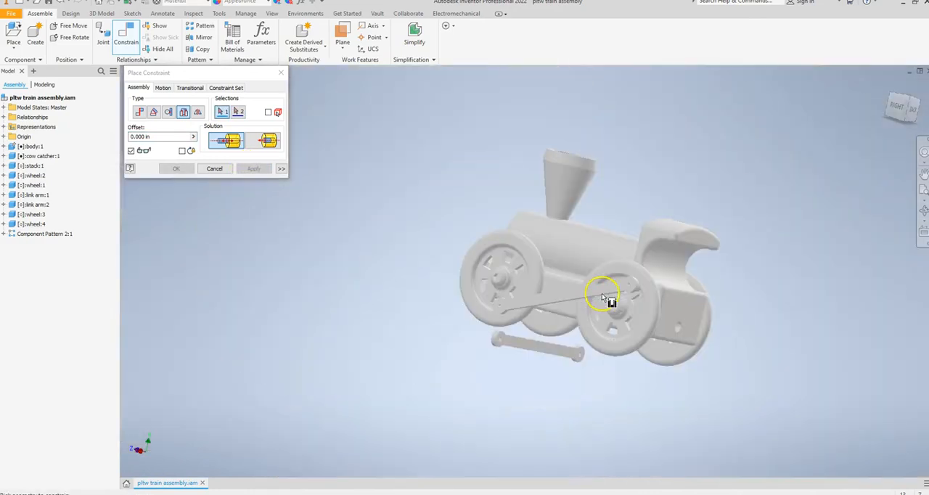
shift+middle_drag(728, 325, 580, 310)
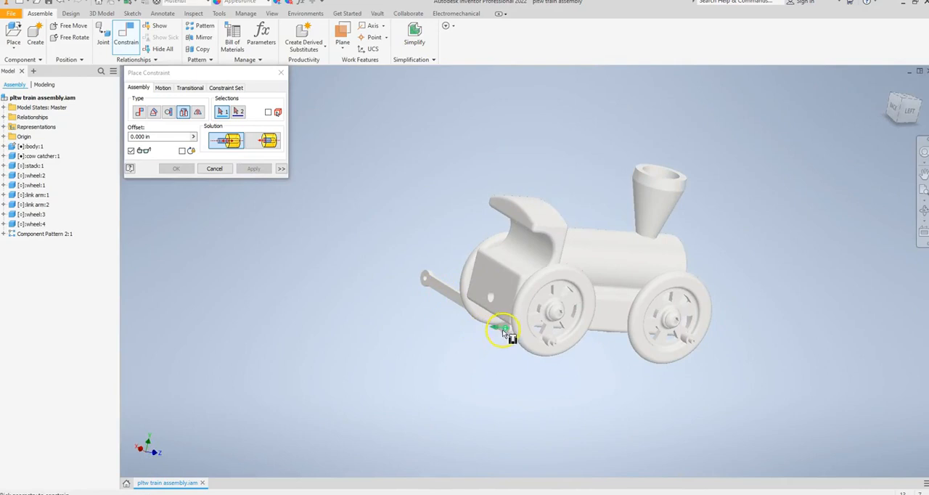
scroll(506, 332, up, 5)
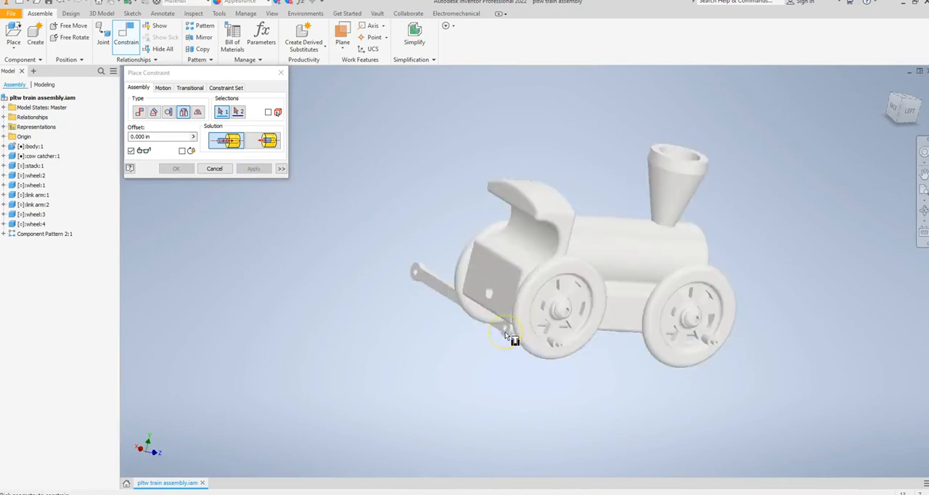
click(506, 329)
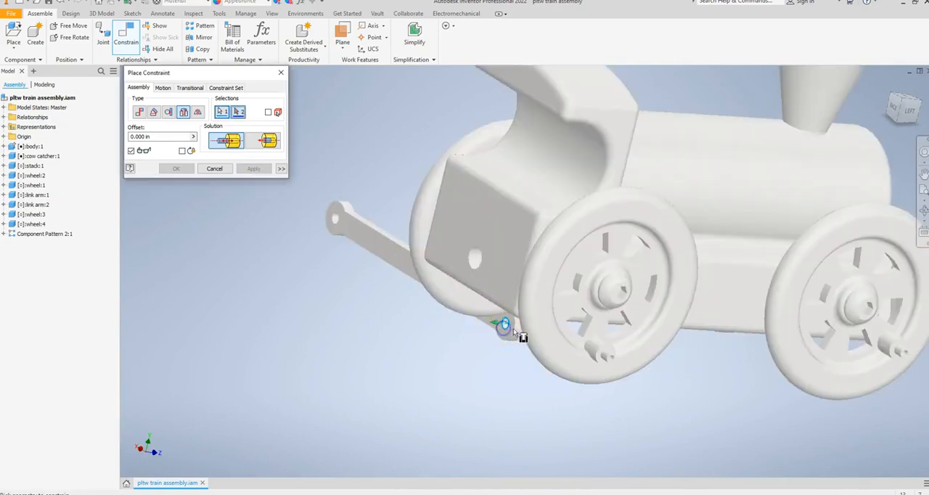
click(900, 350)
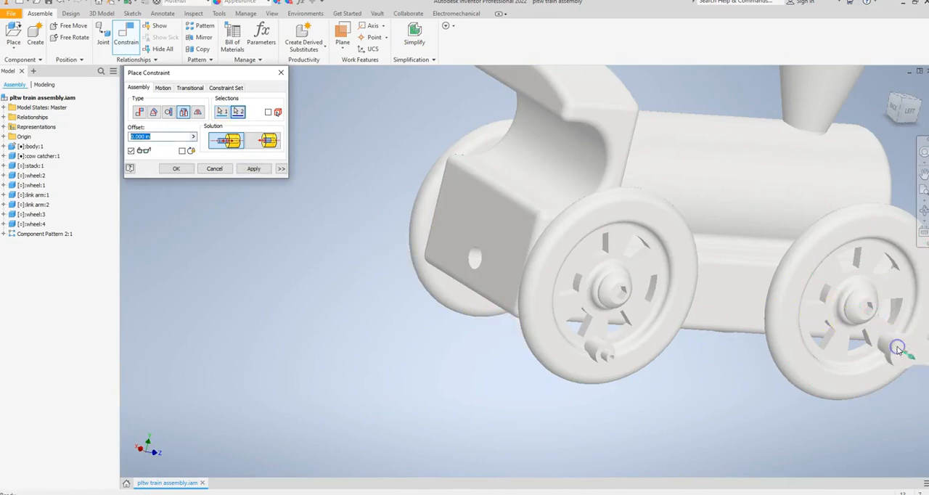
click(254, 168)
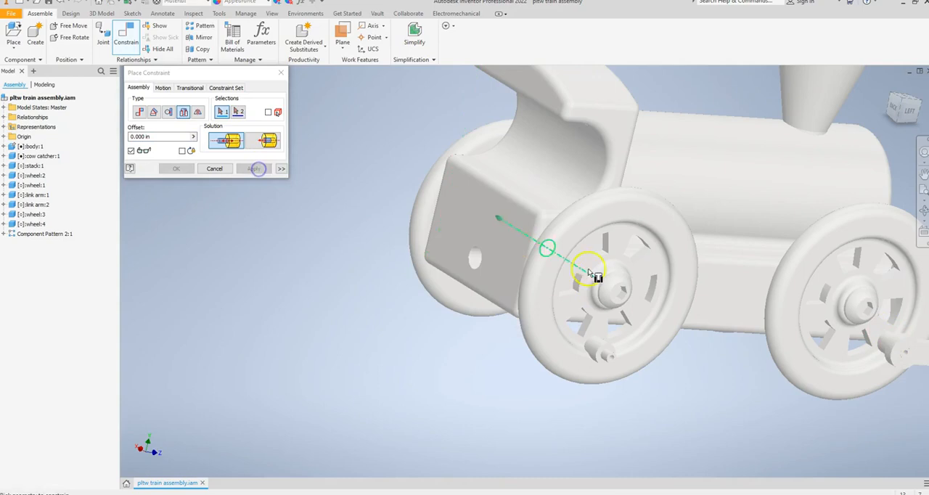
Apply an Insert constraint between the left rear wheel's pin and the hole edge at the second link arm's free end
click(606, 353)
middle_drag(684, 357, 333, 295)
shift+middle_drag(744, 275, 684, 358)
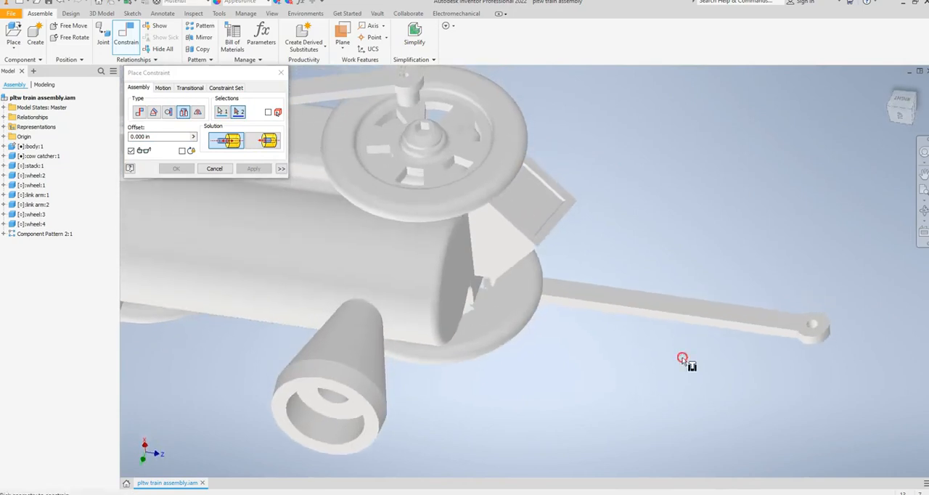
click(811, 326)
shift+middle_drag(690, 331, 671, 275)
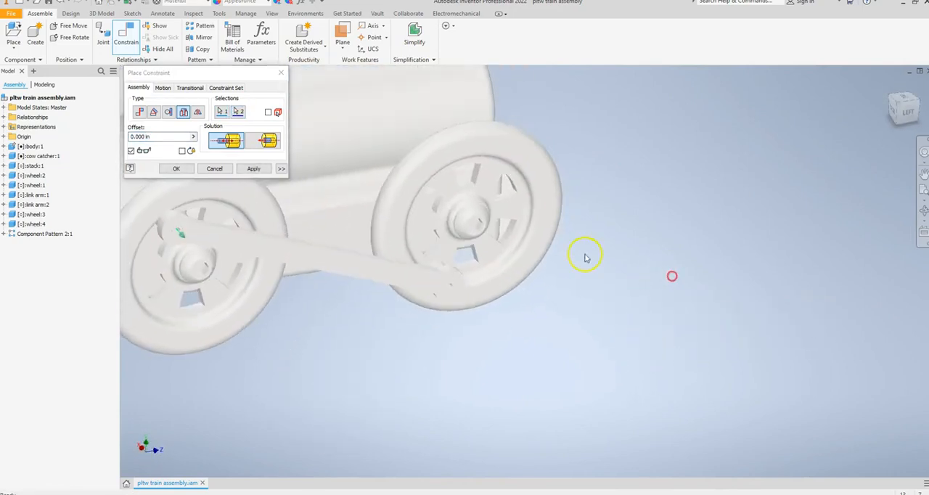
click(252, 169)
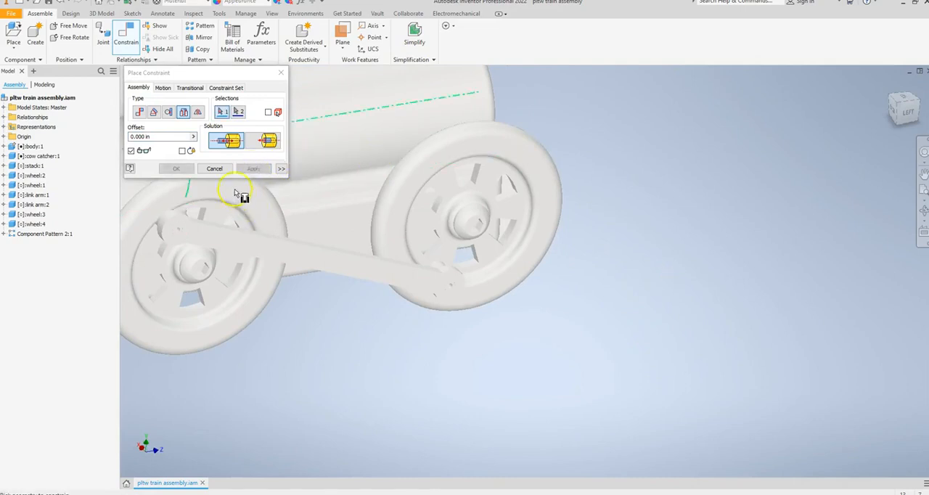
click(215, 169)
Place four link arm pin components from the train tutorial folder in the open space below the train
middle_drag(320, 327, 505, 350)
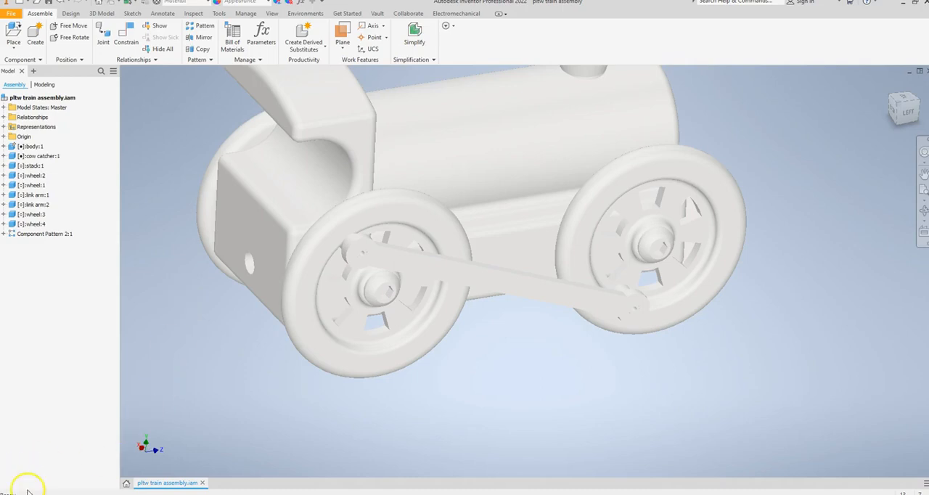
scroll(279, 275, down, 3)
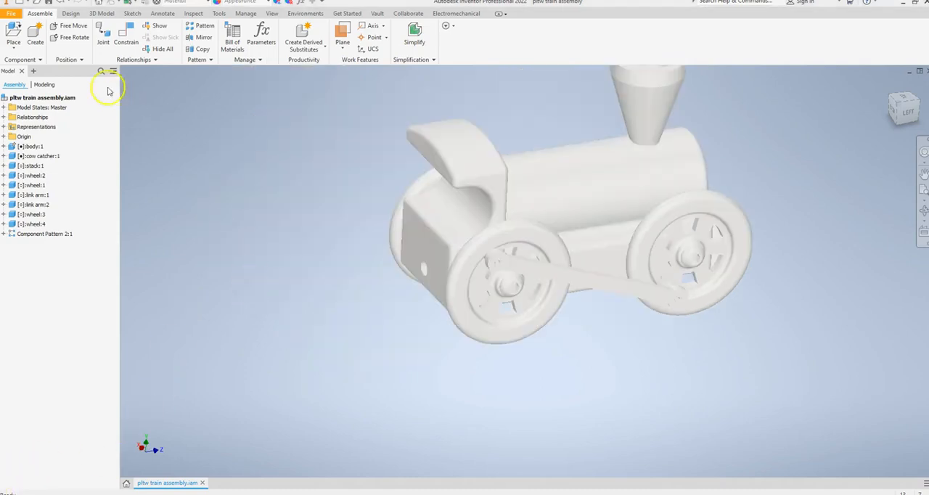
click(14, 29)
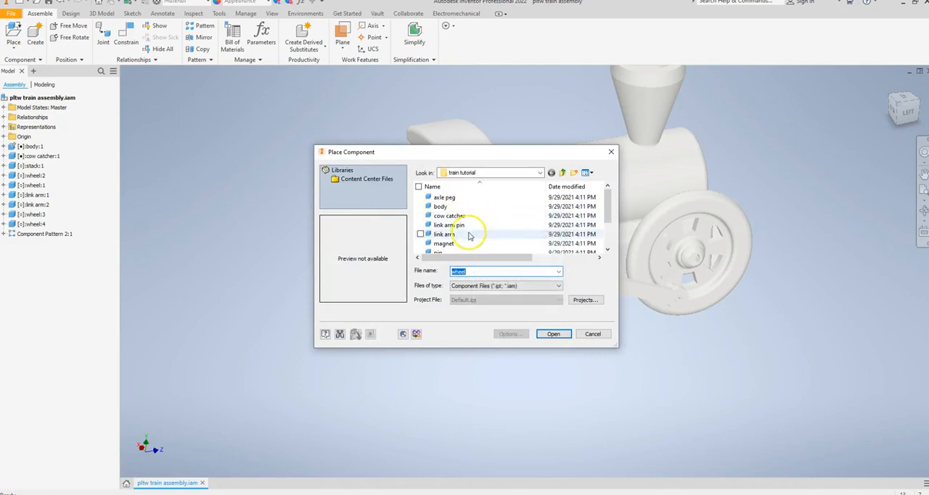
scroll(470, 232, down, 2)
scroll(469, 236, up, 2)
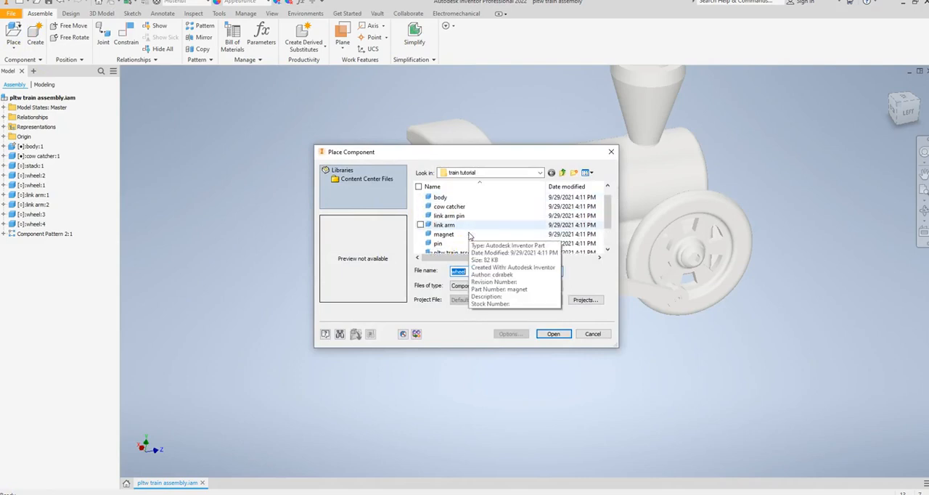
click(457, 198)
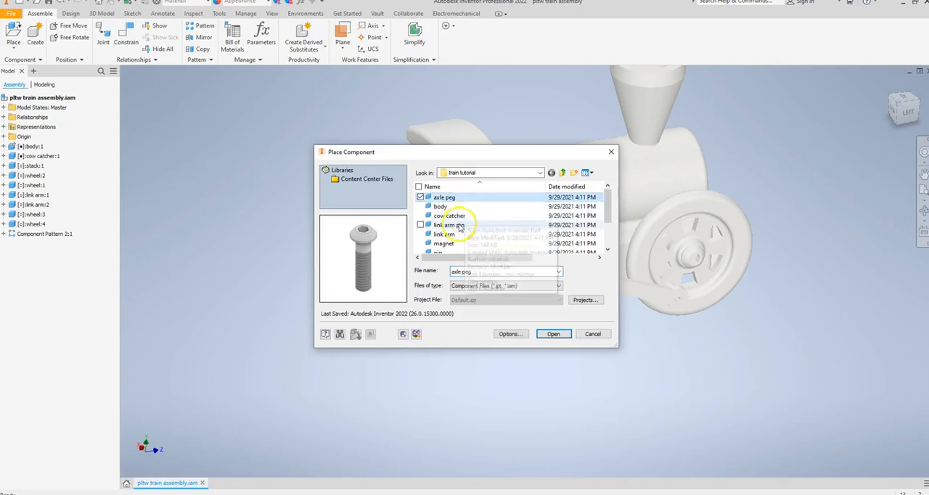
click(459, 226)
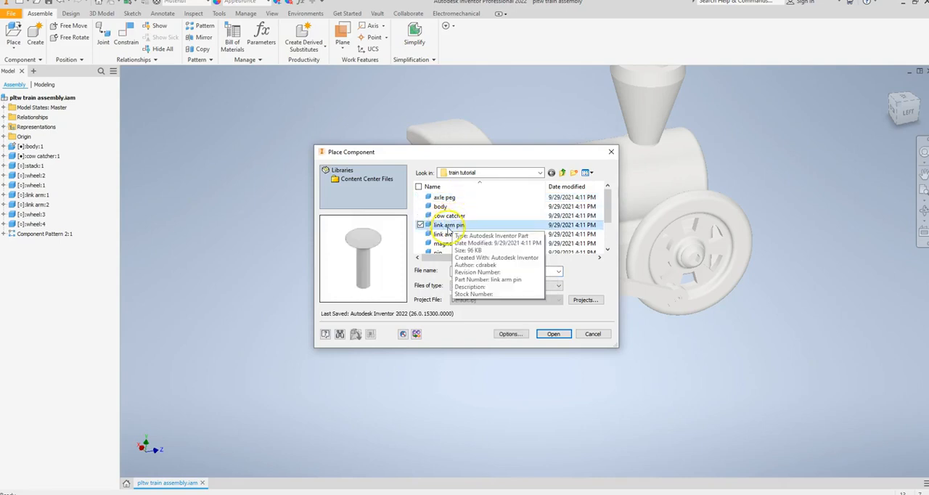
click(553, 334)
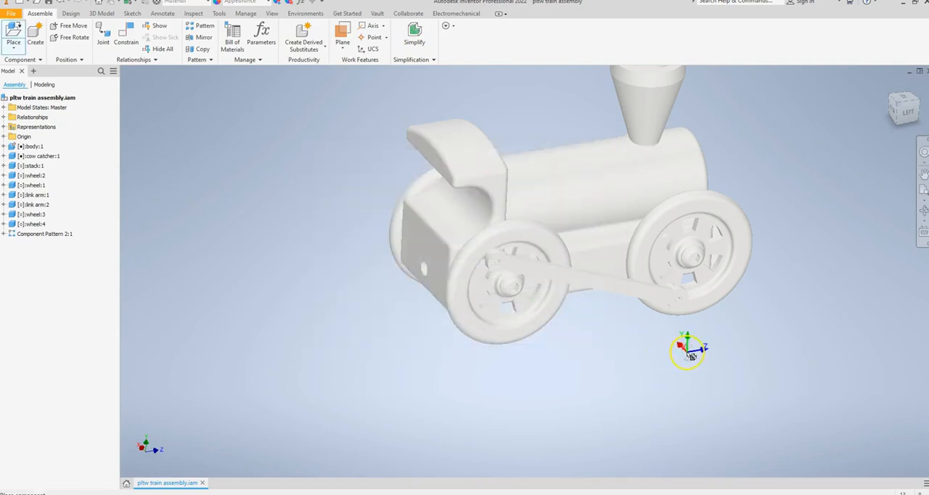
click(691, 355)
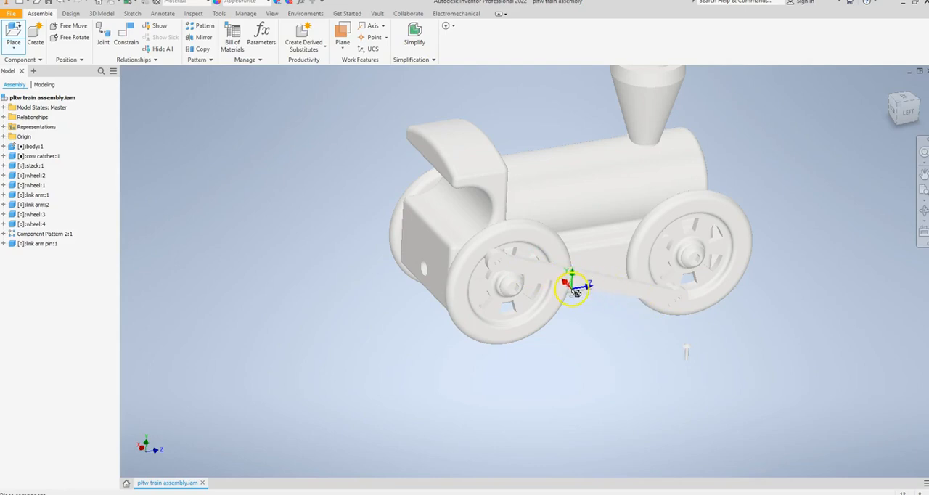
click(511, 275)
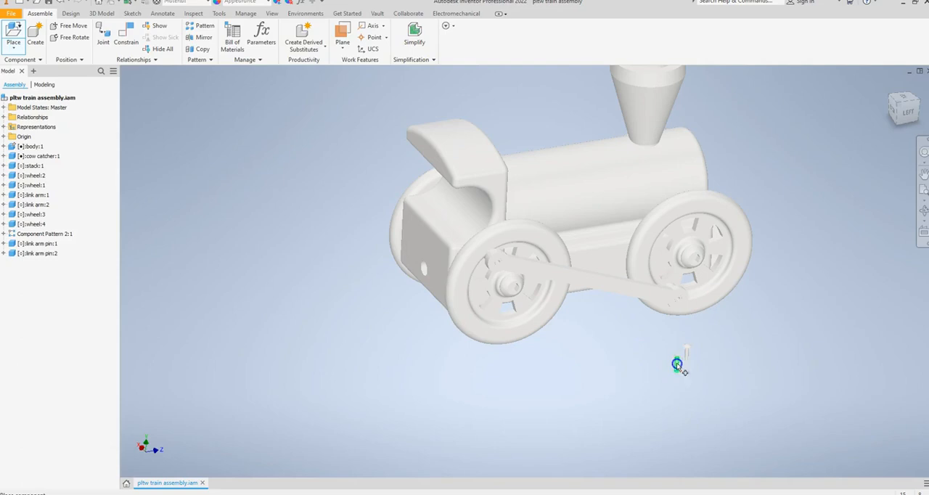
click(655, 362)
click(632, 364)
right_click(577, 371)
click(608, 369)
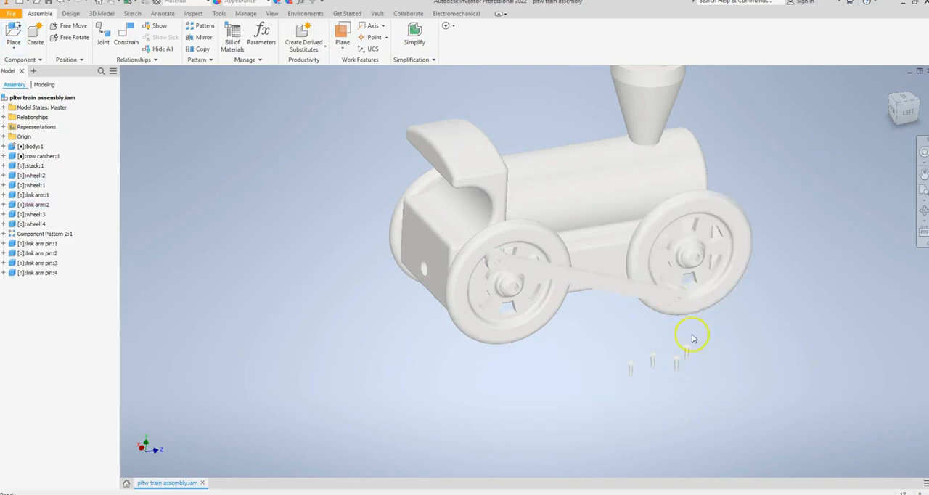
Apply an Insert constraint between the hole edge at the left link arm's front end and the edge under a link arm pin's head
scroll(700, 348, up, 5)
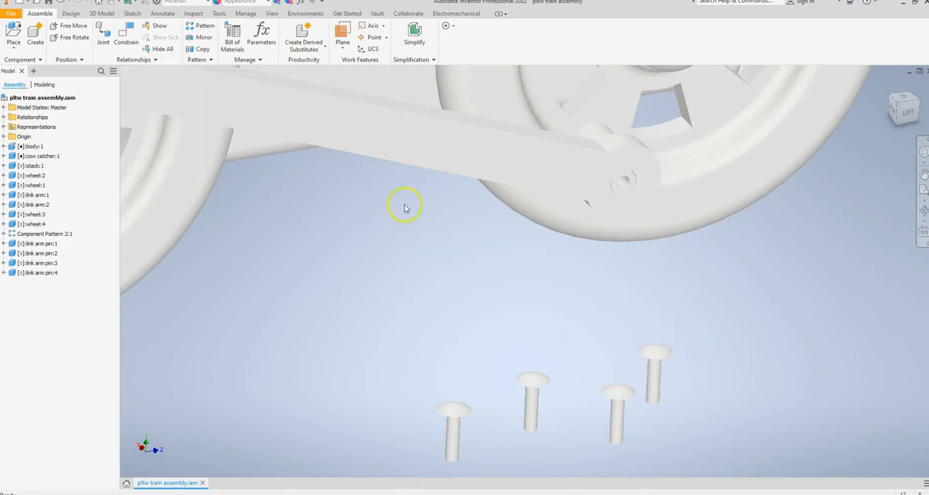
click(126, 32)
click(186, 113)
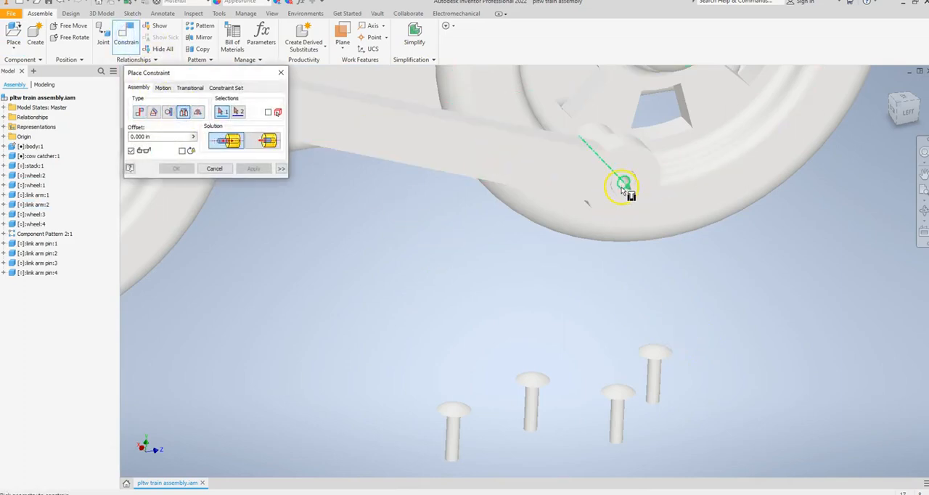
shift+middle_drag(700, 356, 700, 319)
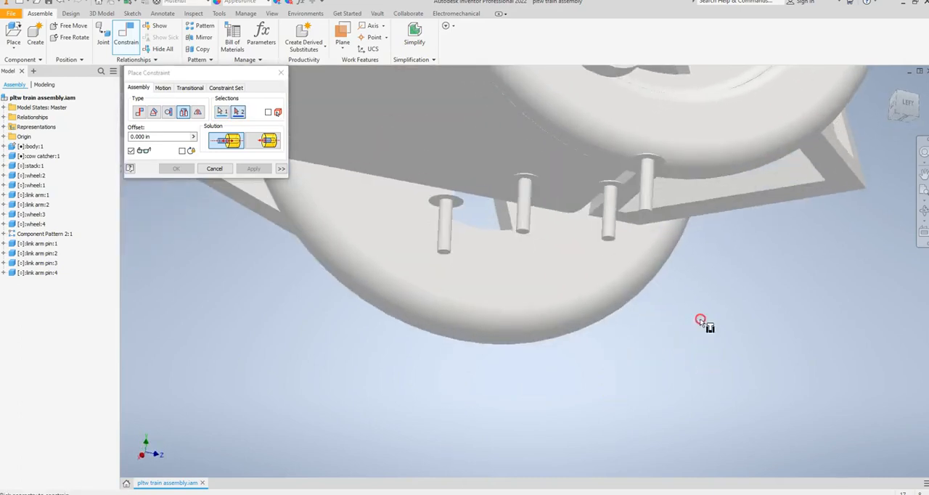
click(651, 163)
shift+middle_drag(703, 233, 746, 298)
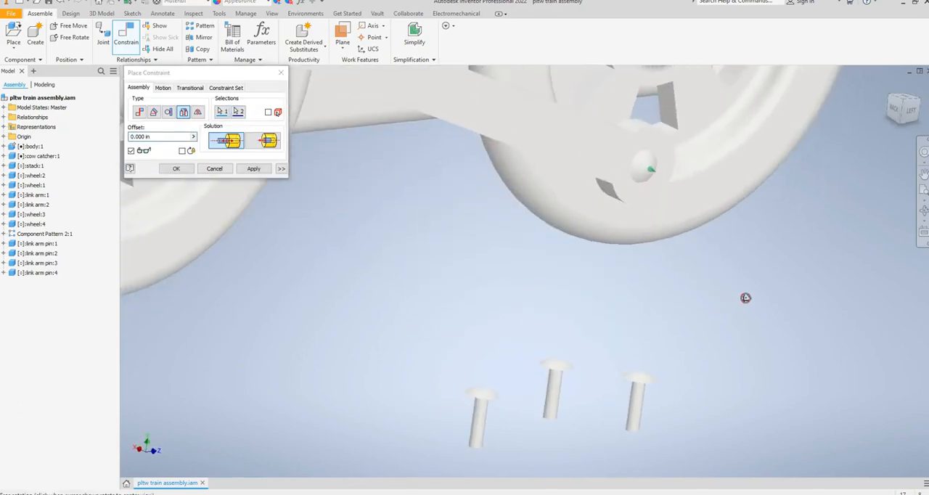
click(253, 169)
Apply an Insert constraint between the edge under a second link arm pin's head and the hole edge at the left link arm's rear end
shift+middle_drag(695, 356, 693, 312)
click(653, 233)
click(650, 227)
scroll(511, 257, down, 5)
shift+middle_drag(334, 244, 339, 282)
scroll(396, 188, up, 2)
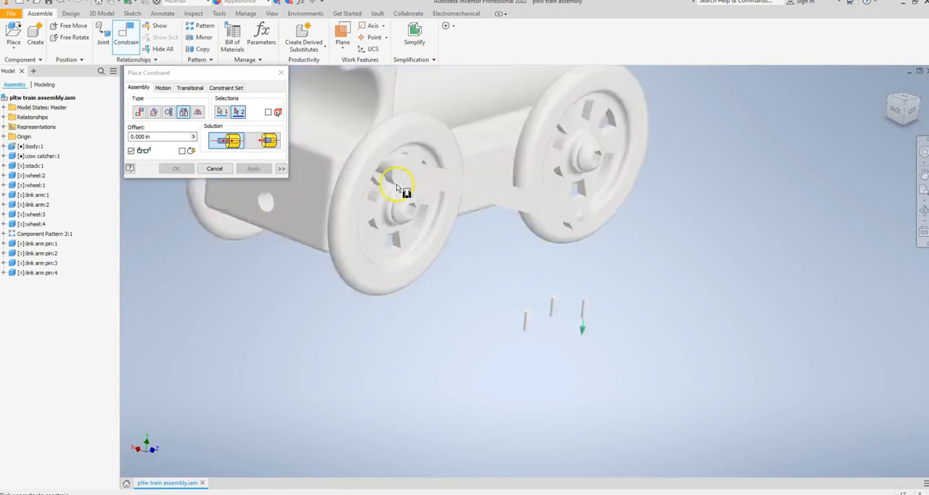
scroll(396, 188, up, 3)
click(411, 163)
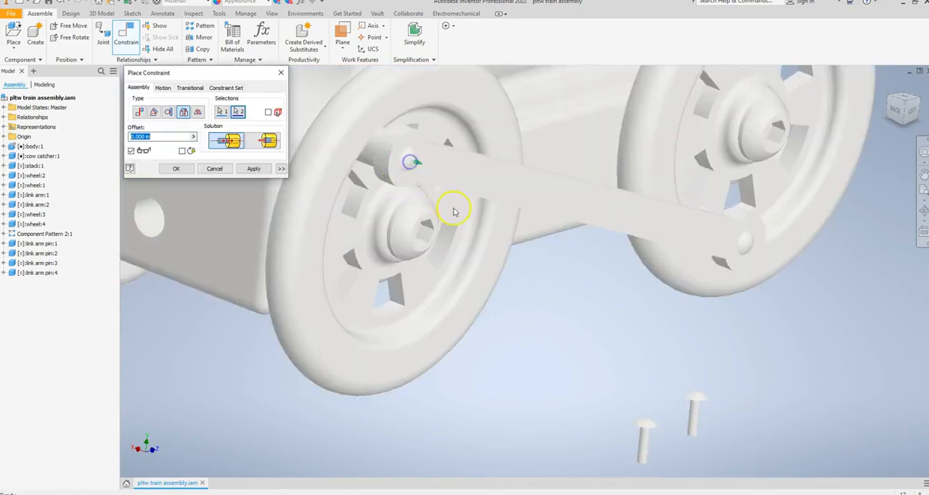
click(255, 169)
Apply an Insert constraint between the edge under a third link arm pin's head and the hole edge at the right link arm's front end
shift+middle_drag(659, 382, 693, 312)
click(691, 274)
shift+middle_drag(502, 272, 612, 291)
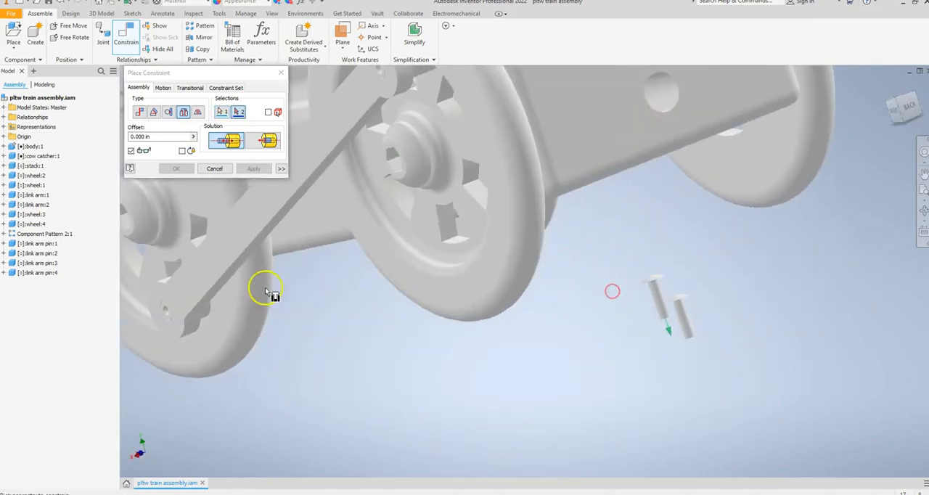
click(168, 314)
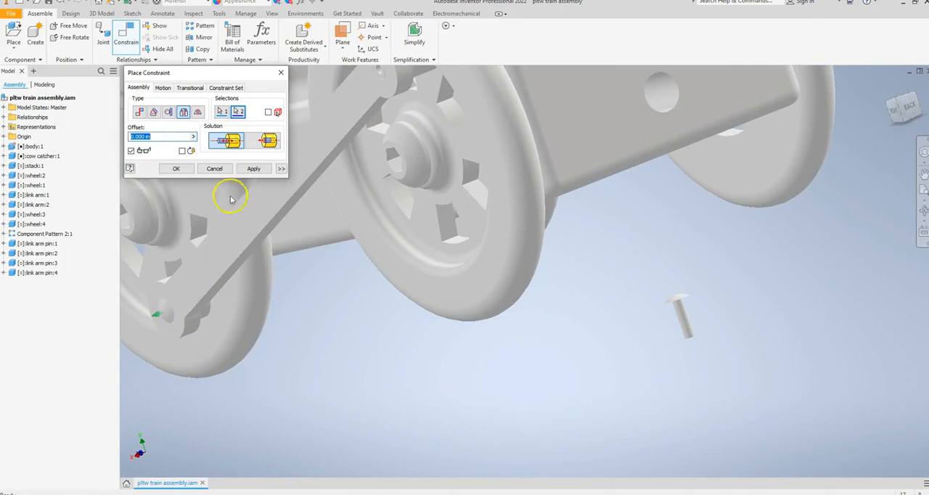
click(263, 173)
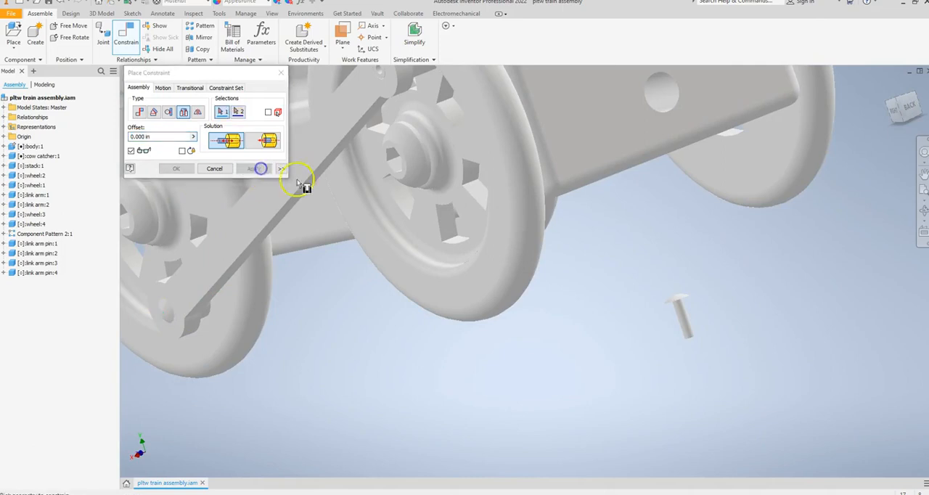
Apply an Insert constraint between the hole edge at the right link arm's rear end and the last loose link arm pin
click(381, 76)
shift+middle_drag(715, 315, 707, 297)
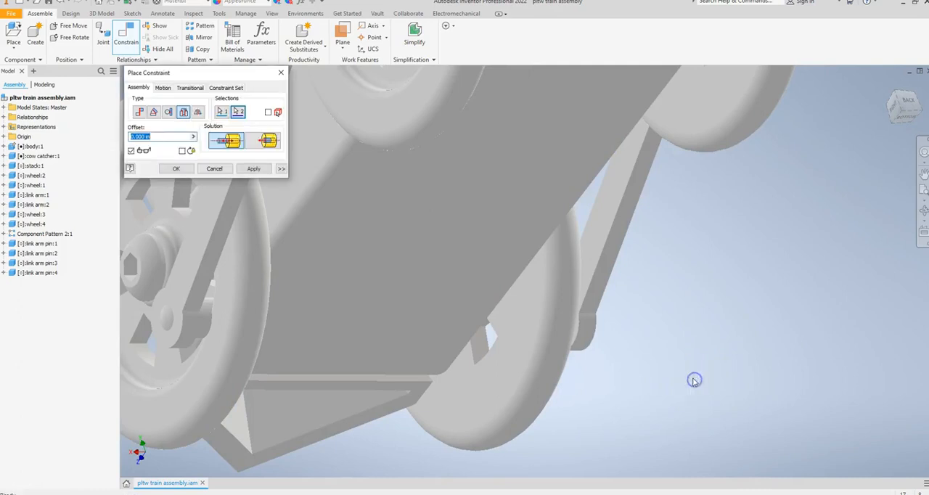
click(214, 169)
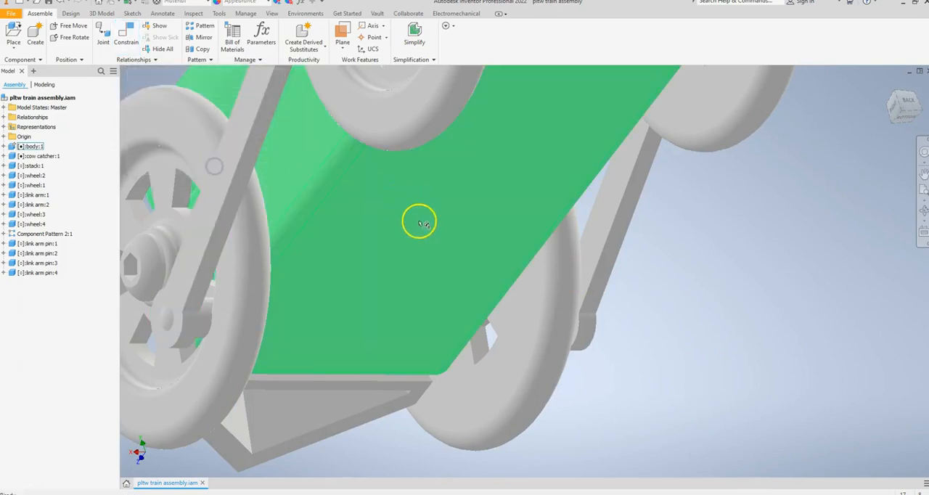
Place one magnet component from the train tutorial folder below the rear of the train body
scroll(419, 222, up, 5)
shift+middle_drag(445, 216, 450, 241)
click(513, 256)
click(251, 132)
click(13, 33)
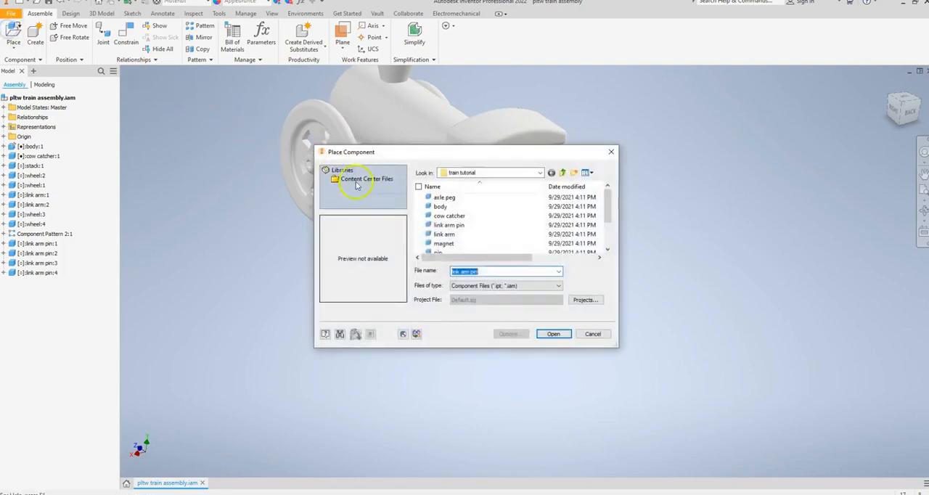
click(466, 244)
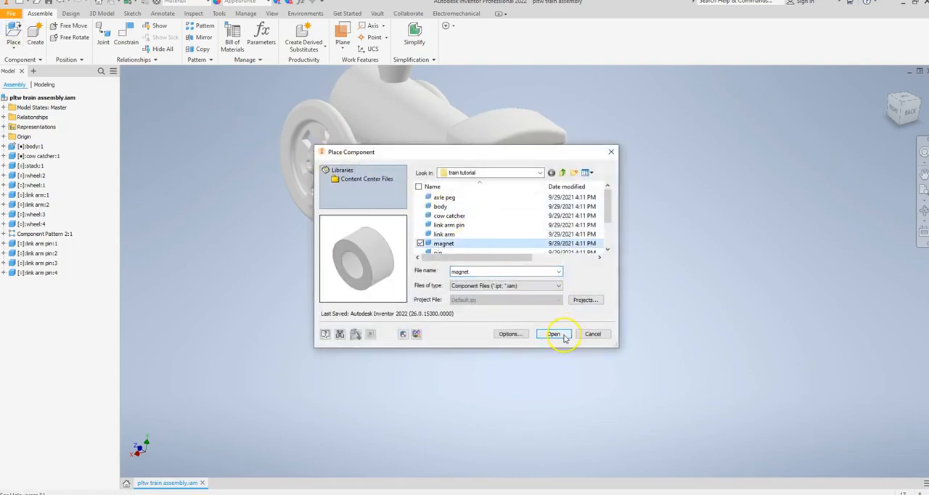
click(555, 333)
click(521, 300)
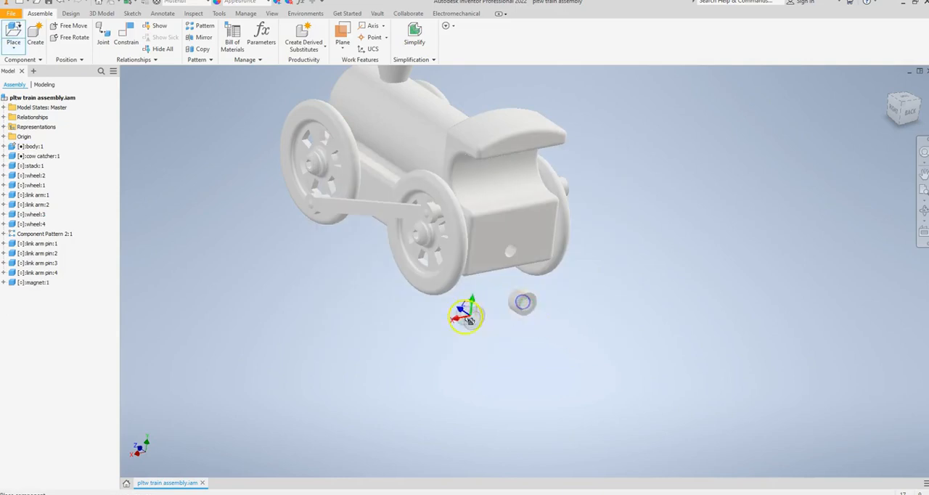
right_click(339, 299)
click(377, 299)
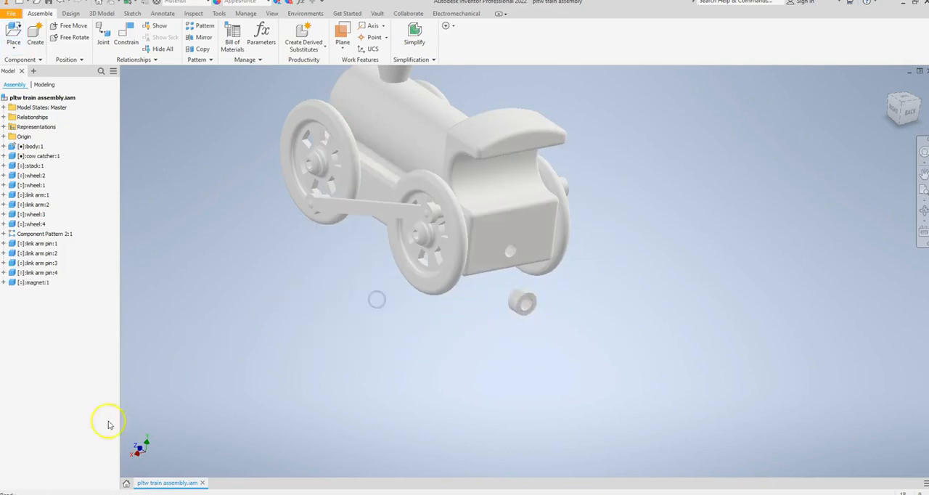
Apply an Insert constraint between the hole edge in the body's rear face and the hole edge on the magnet's inner face
scroll(532, 327, up, 3)
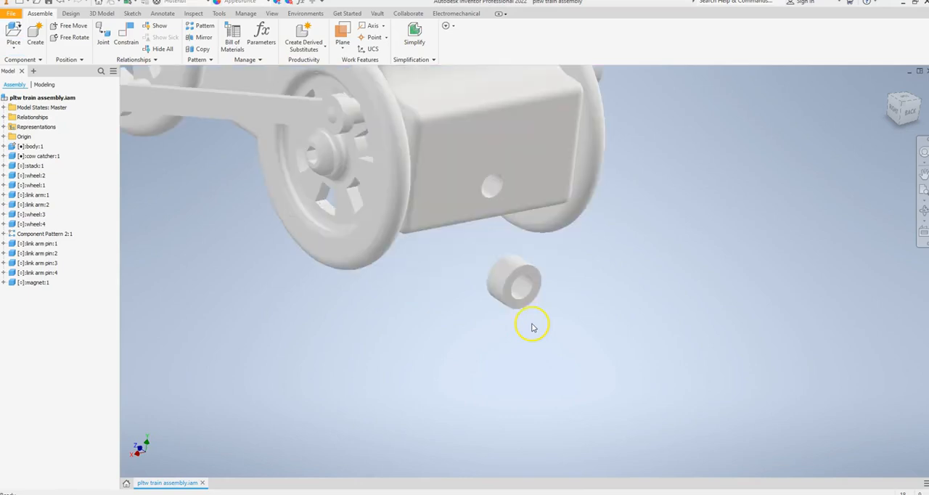
click(125, 34)
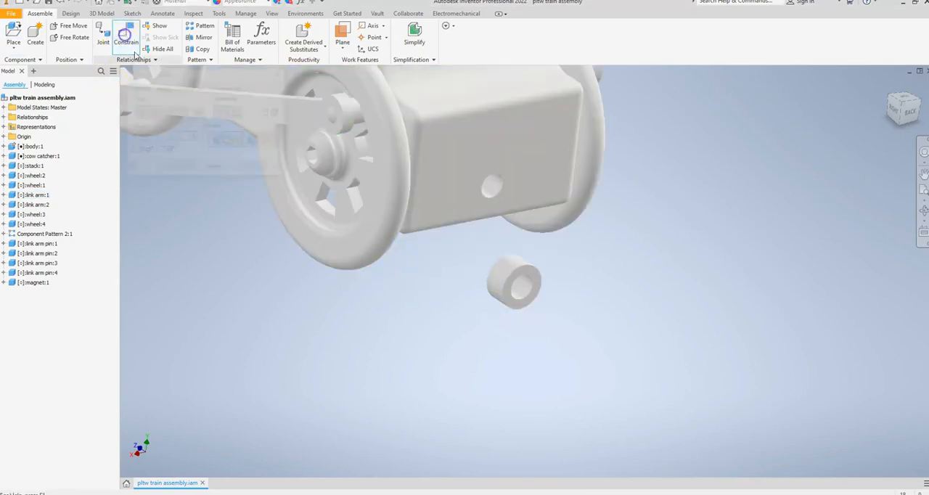
click(183, 112)
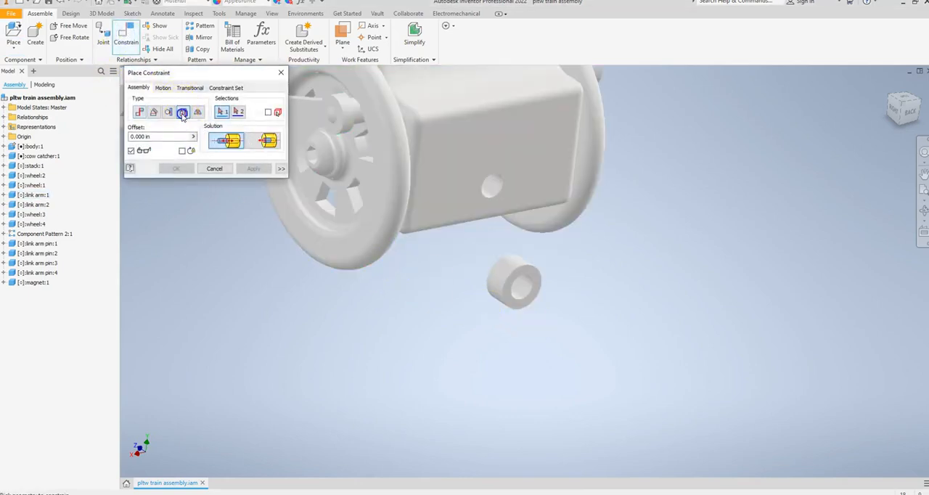
click(491, 202)
shift+middle_drag(407, 305, 512, 301)
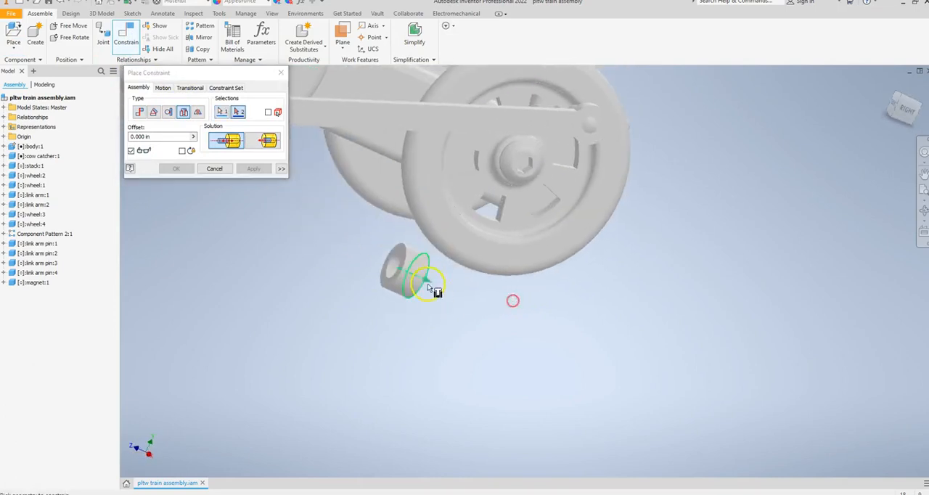
click(401, 256)
shift+middle_drag(585, 286, 482, 283)
click(250, 168)
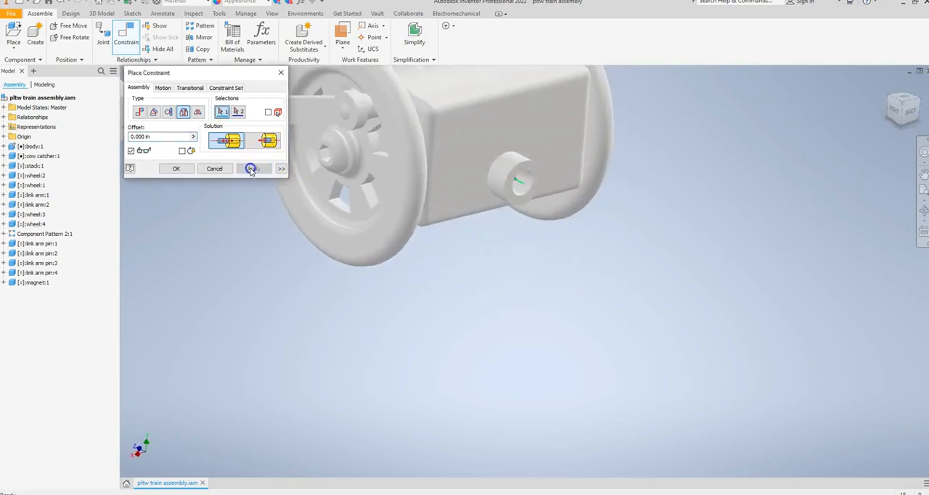
click(215, 168)
Place one pin component from the train tutorial folder below the magnet at the train's rear
click(13, 35)
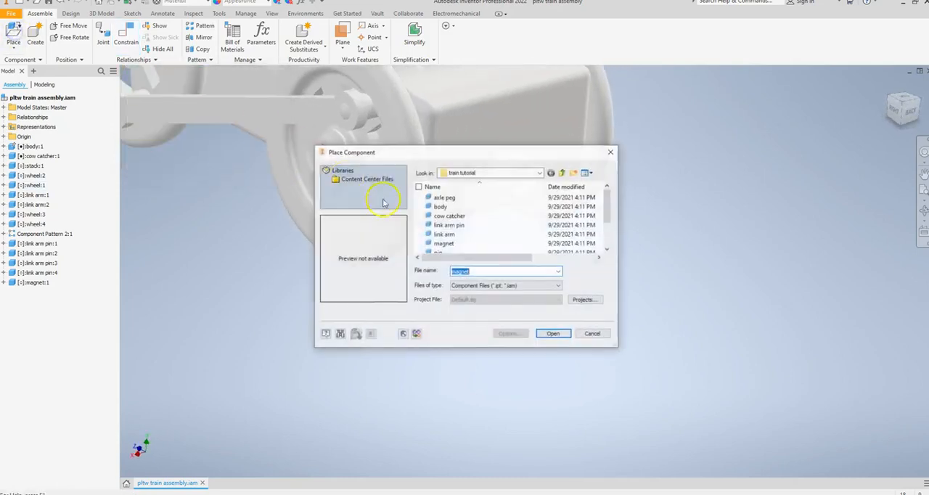
scroll(479, 233, down, 1)
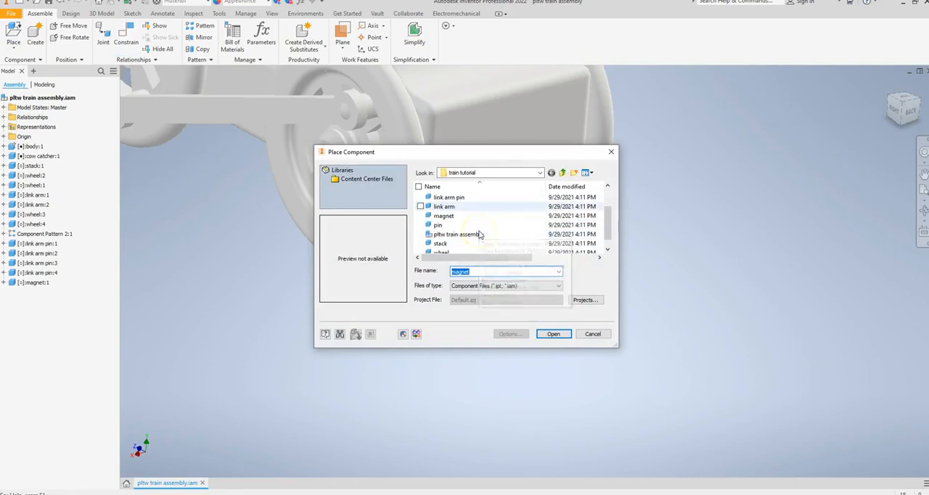
click(439, 225)
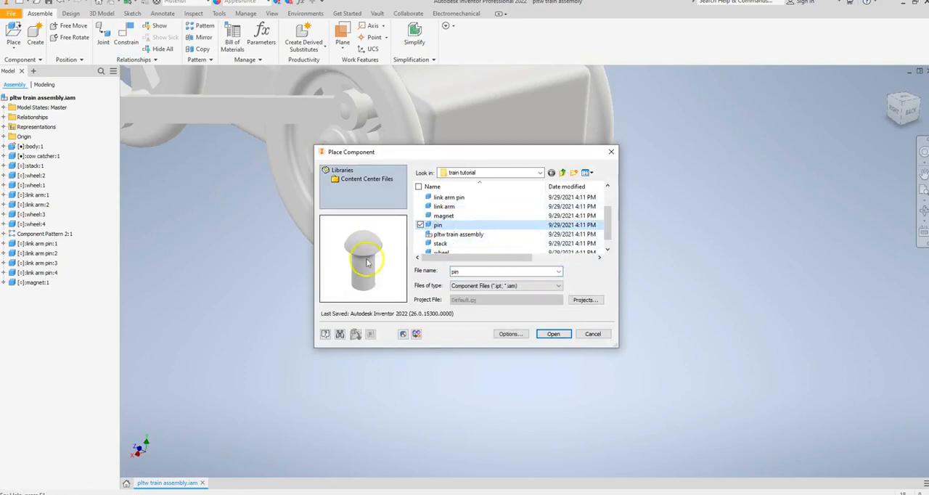
click(553, 334)
click(516, 274)
right_click(436, 287)
click(471, 289)
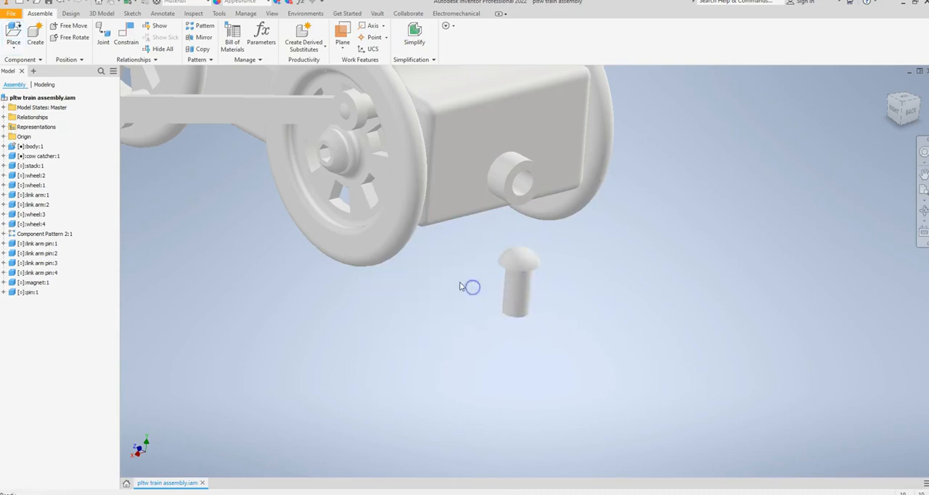
Apply an Insert constraint between the magnet's outer hole edge and the edge under the pin's head
click(128, 44)
click(183, 111)
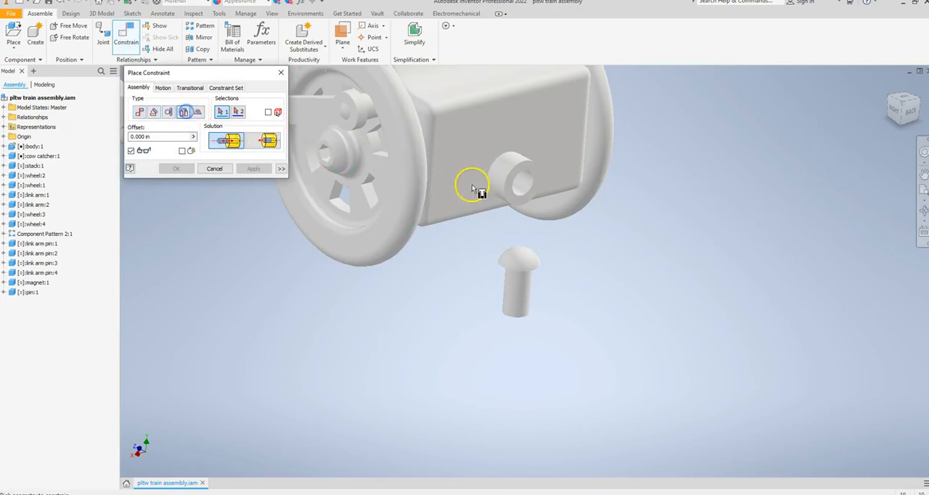
click(521, 197)
shift+middle_drag(480, 267, 482, 233)
click(512, 190)
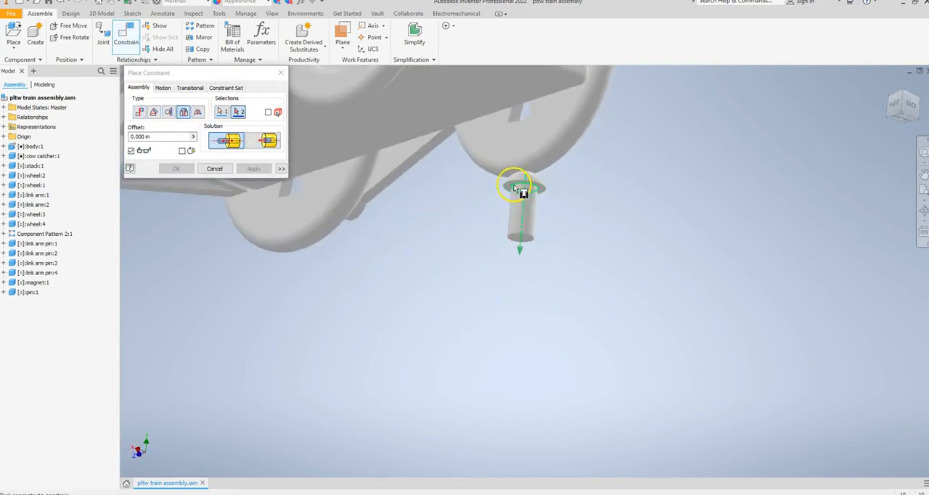
shift+middle_drag(463, 198, 466, 234)
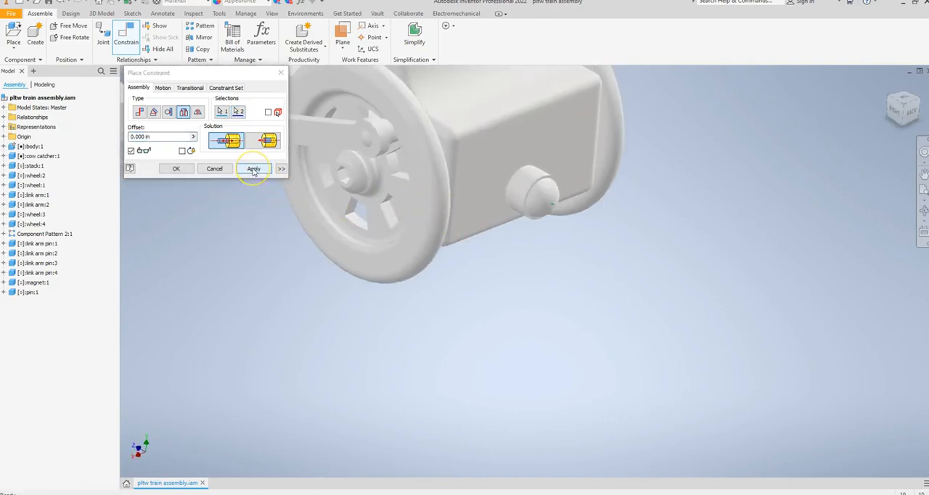
click(214, 170)
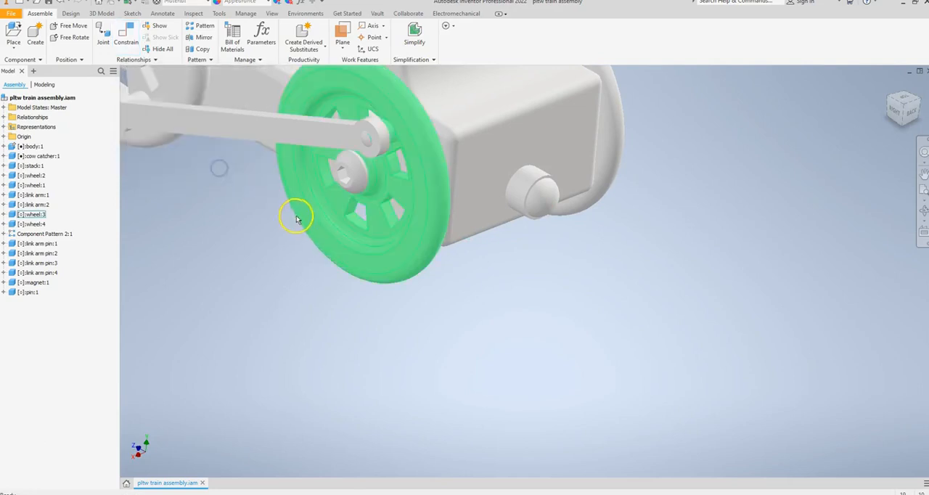
scroll(296, 219, down, 5)
middle_drag(262, 223, 467, 304)
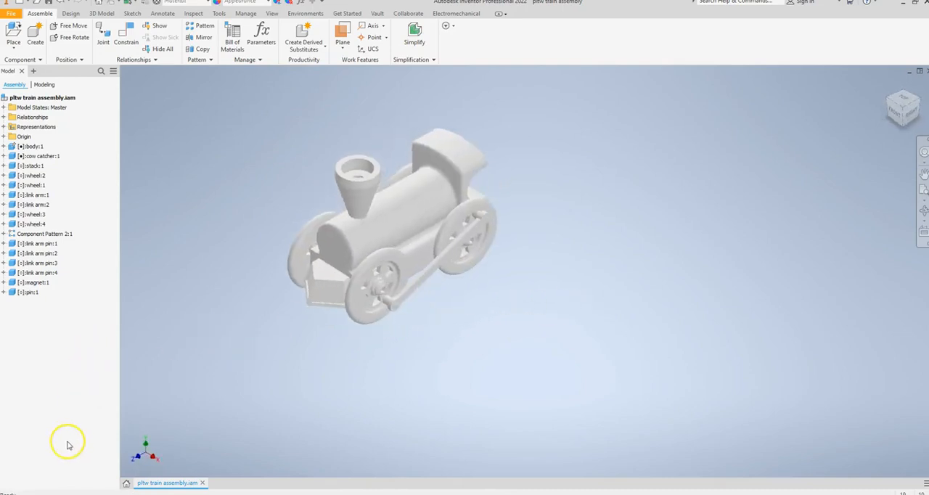